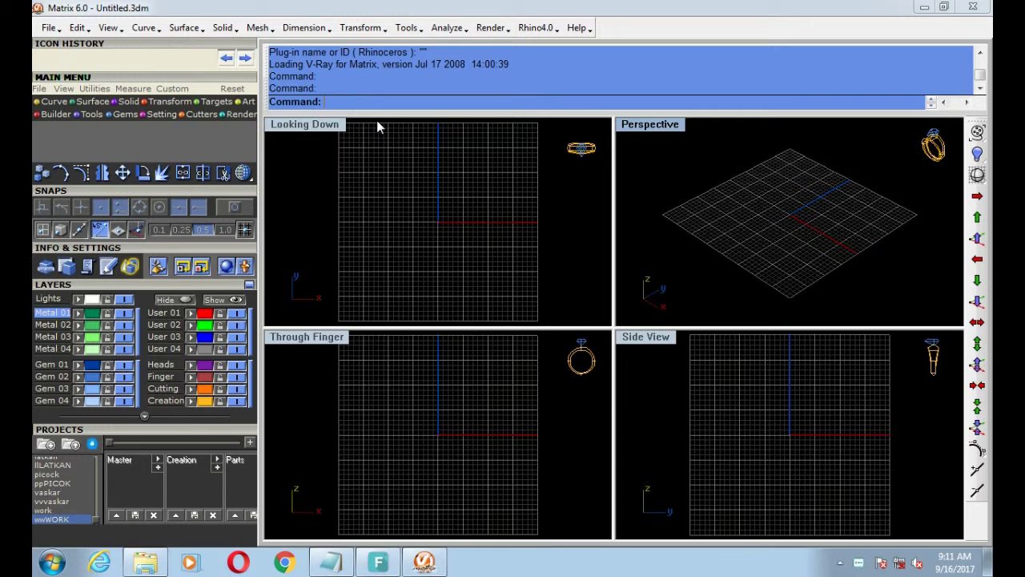
Step: Run ToolbarReset to load the default toolbar file
{"action": "type", "text": "Taper"}
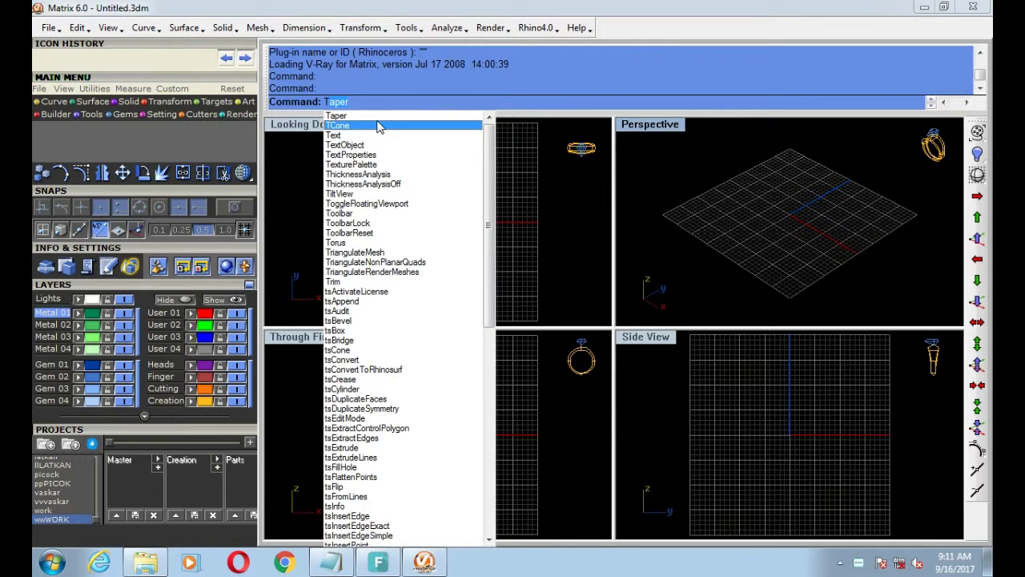
{"action": "left_click", "coordinate": [369, 233]}
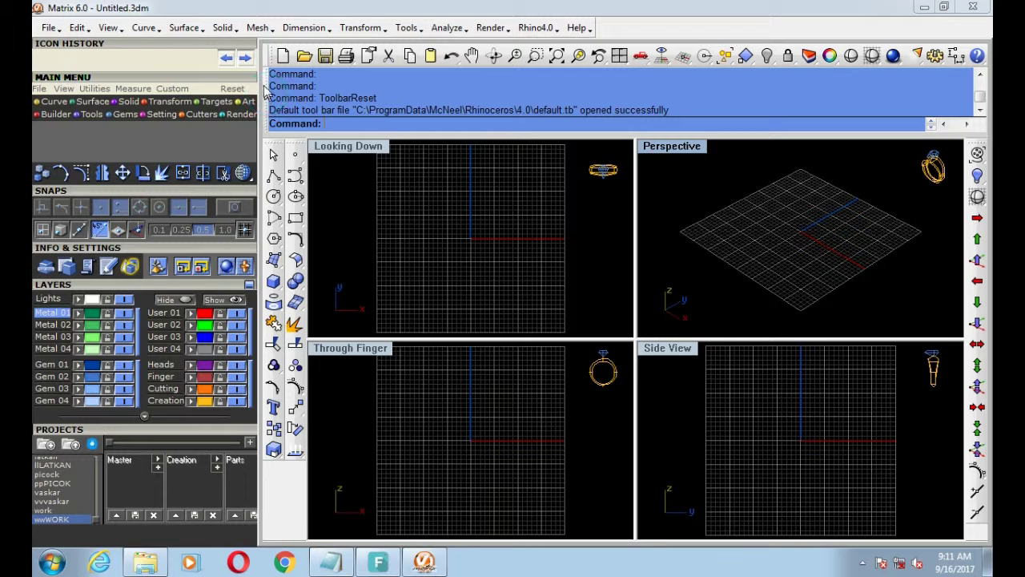
Step: Dock the command line above the main toolbar and reset the Main Menu to defaults
{"action": "left_click_drag", "start_coordinate": [276, 69], "coordinate": [279, 47]}
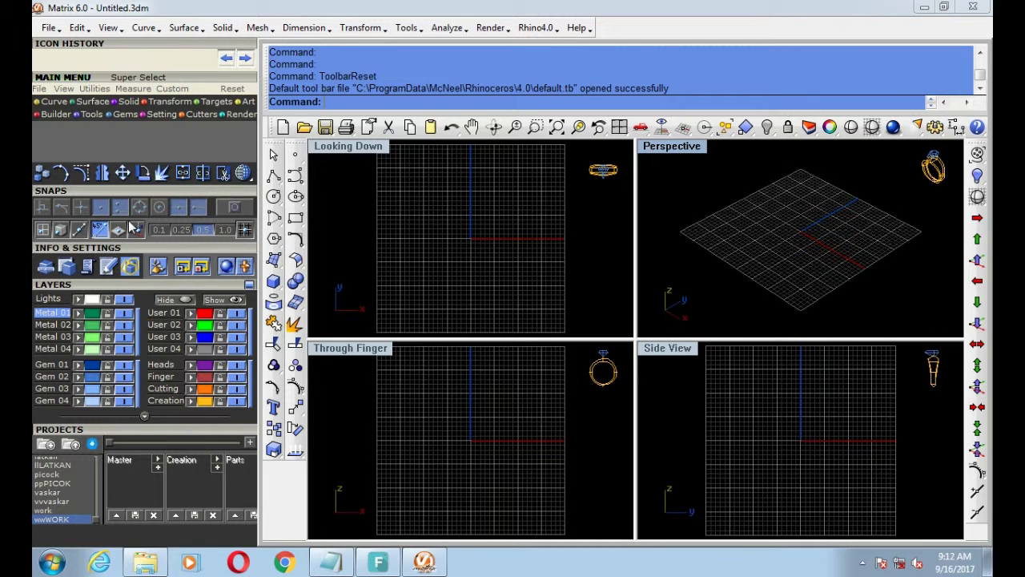
{"action": "left_click", "coordinate": [51, 100]}
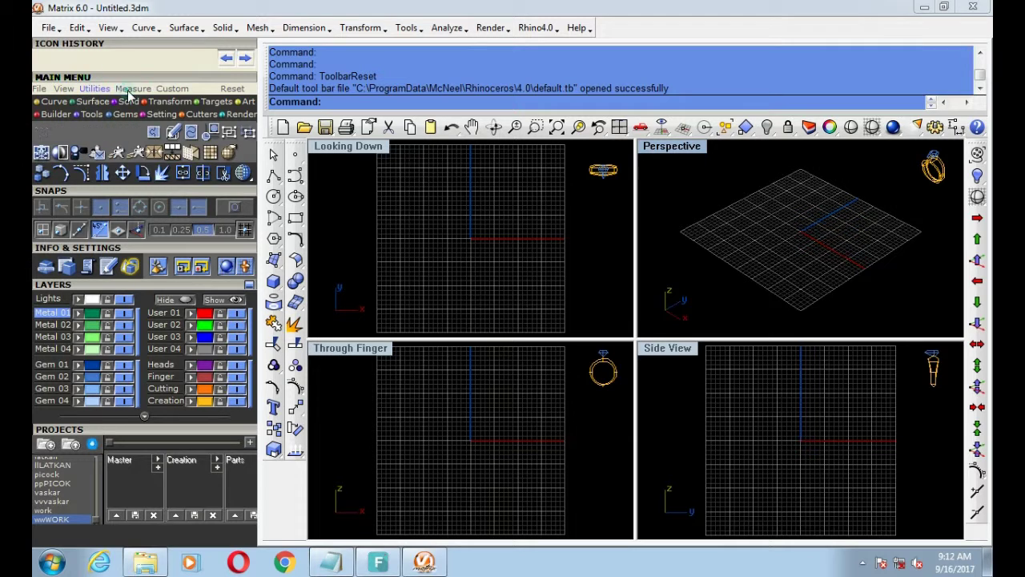
{"action": "left_click", "coordinate": [172, 89]}
{"action": "left_click", "coordinate": [231, 89]}
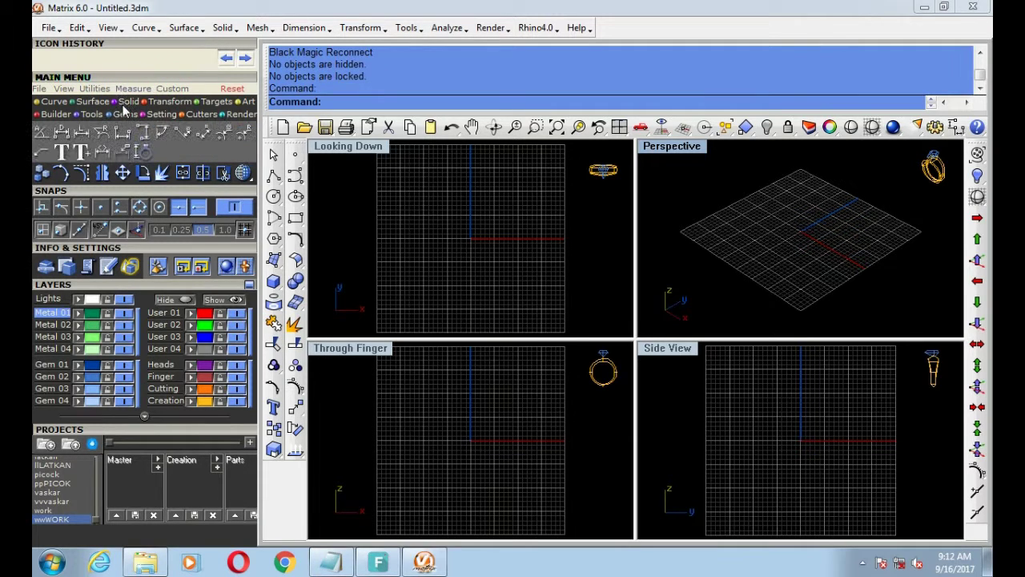
Step: Browse the Surface, Solid, Transform and Builder tool sets, returning to the Curve tools
{"action": "left_click", "coordinate": [94, 114]}
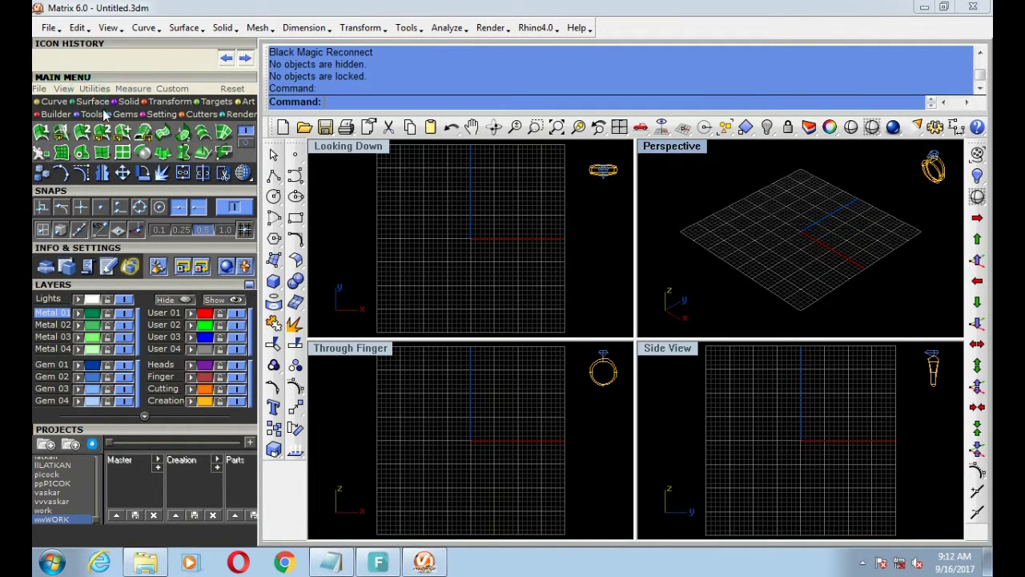
{"action": "left_click", "coordinate": [130, 101]}
{"action": "left_click", "coordinate": [167, 102]}
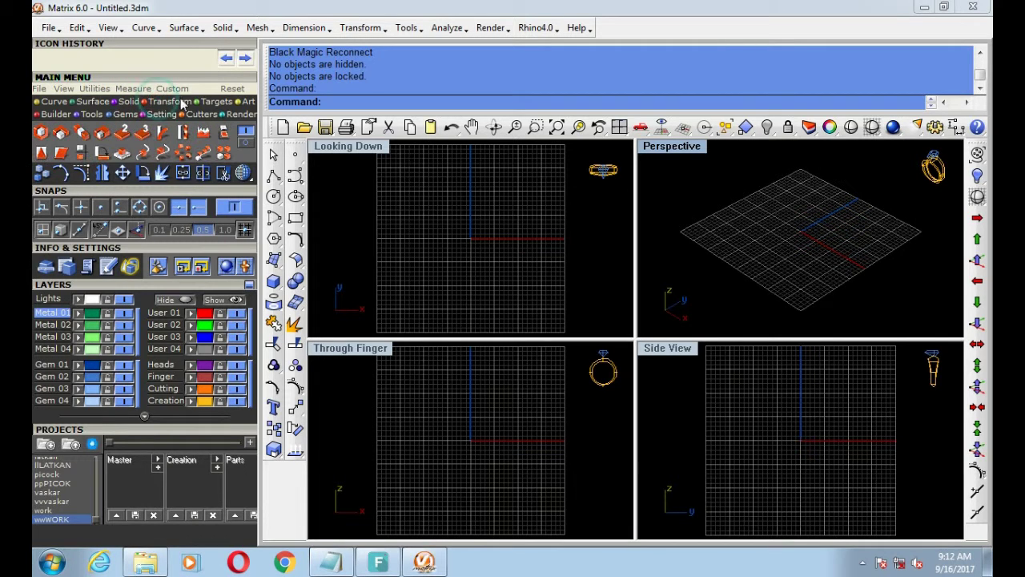
{"action": "left_click", "coordinate": [206, 102]}
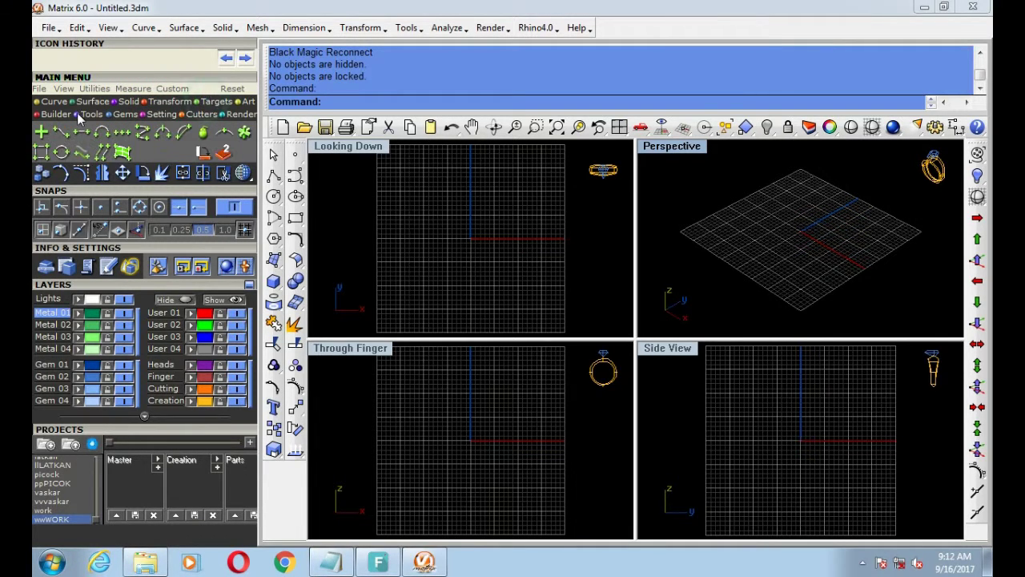
{"action": "left_click", "coordinate": [56, 102]}
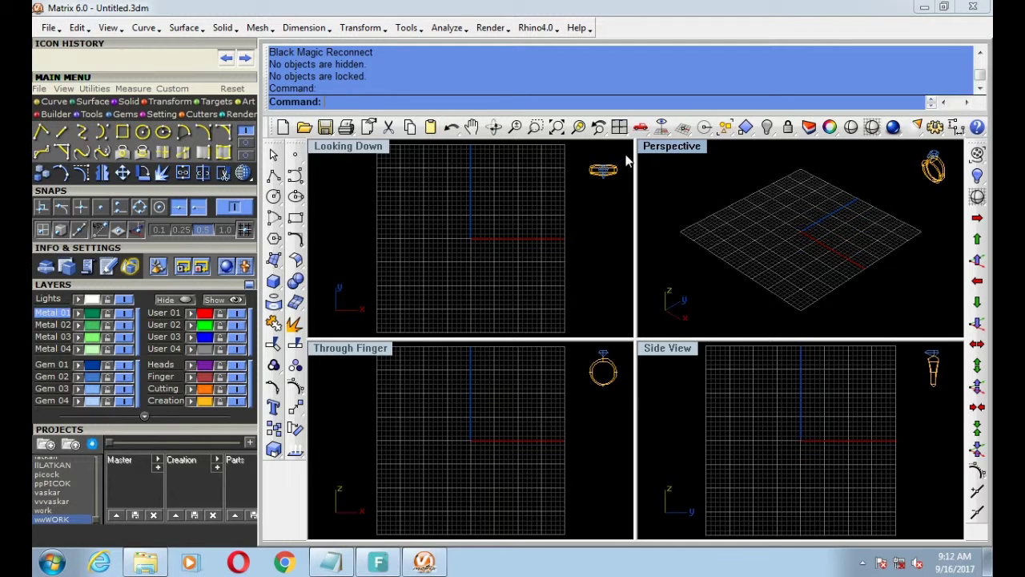
Step: Apply the 4View layout, maximize and restore the Perspective and Top views, and enable an extra snap
{"action": "left_click", "coordinate": [619, 128]}
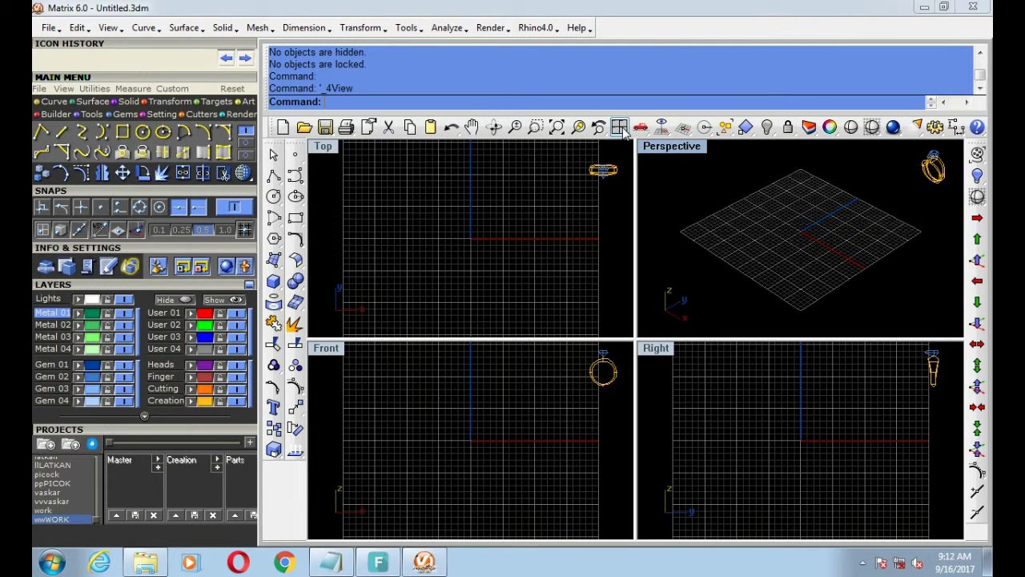
{"action": "left_click", "coordinate": [621, 129]}
{"action": "left_click", "coordinate": [620, 129]}
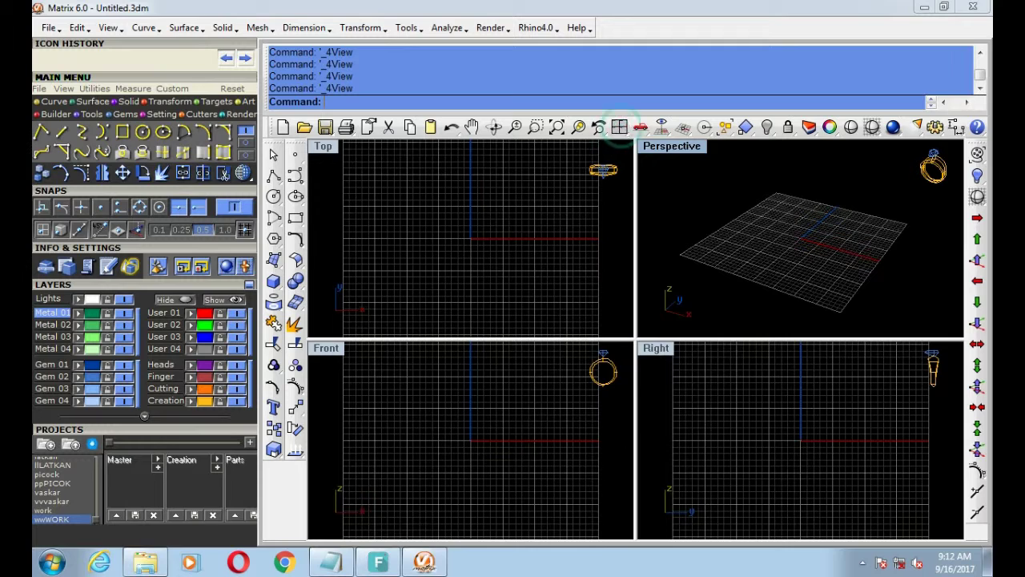
{"action": "double_click", "coordinate": [661, 148]}
{"action": "double_click", "coordinate": [340, 145]}
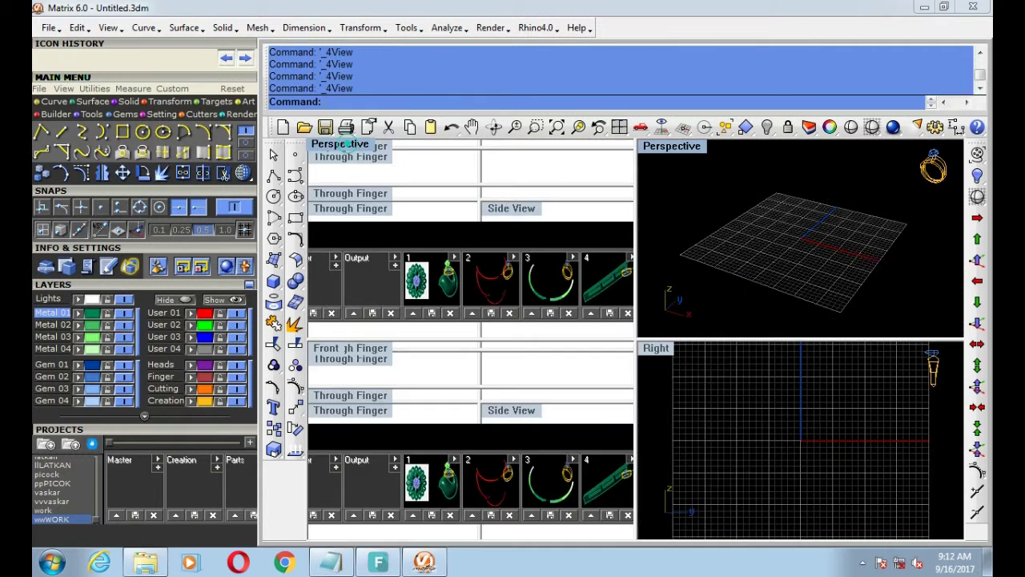
{"action": "double_click", "coordinate": [323, 147]}
{"action": "double_click", "coordinate": [323, 146]}
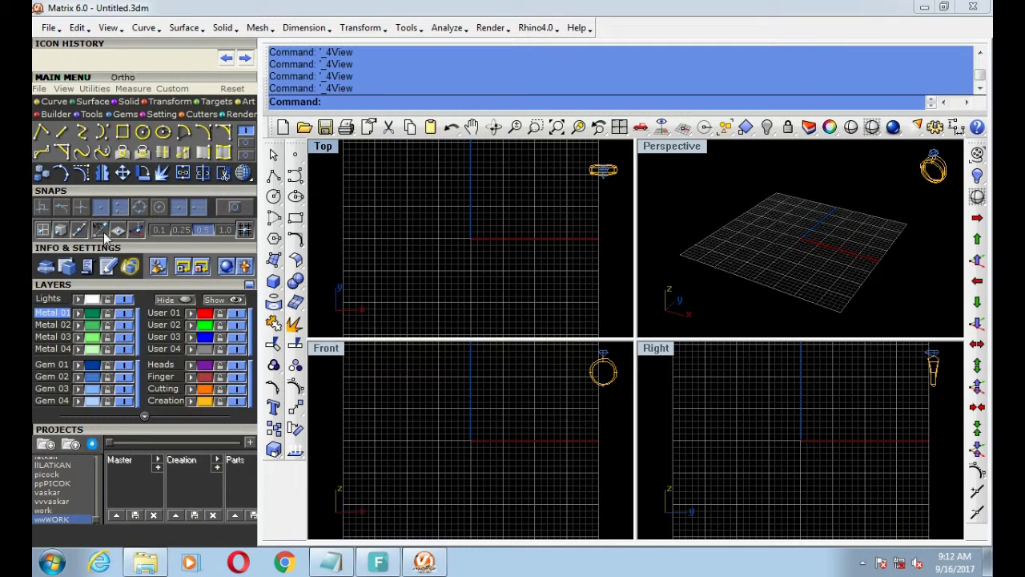
{"action": "left_click", "coordinate": [100, 231]}
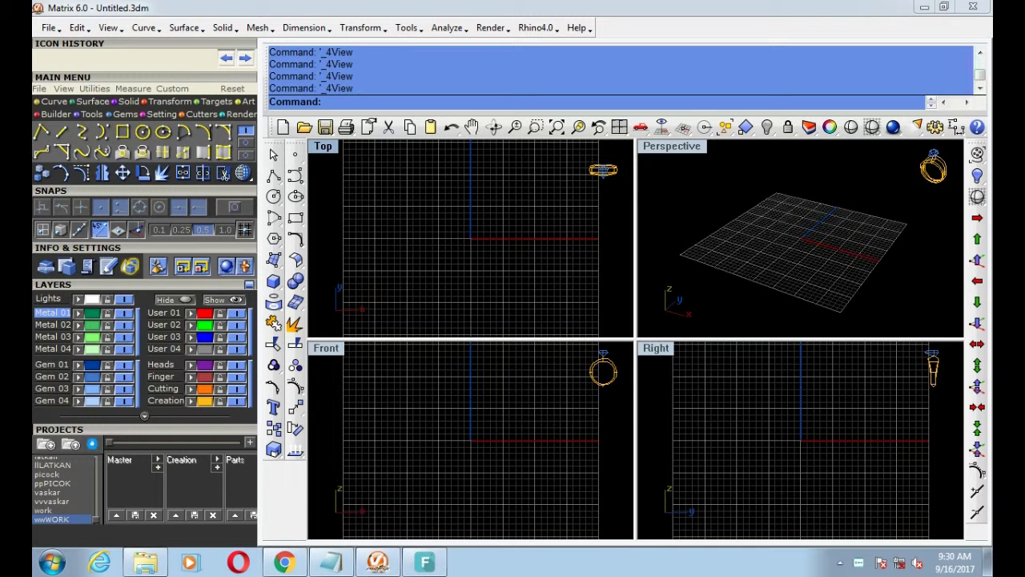
Step: Maximize the Top view and draw one horizontal and one vertical polyline
{"action": "double_click", "coordinate": [321, 149]}
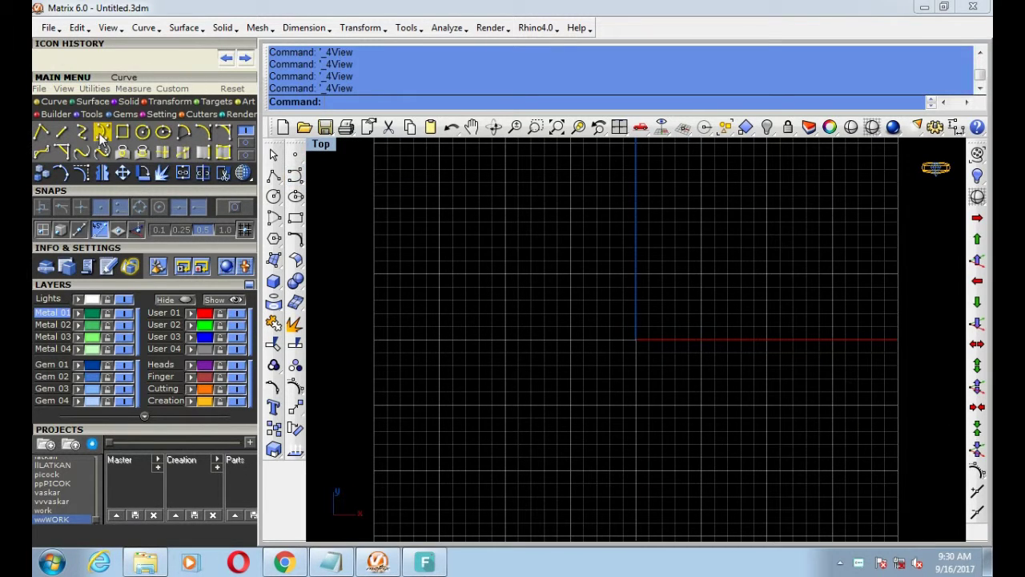
{"action": "left_click", "coordinate": [44, 134]}
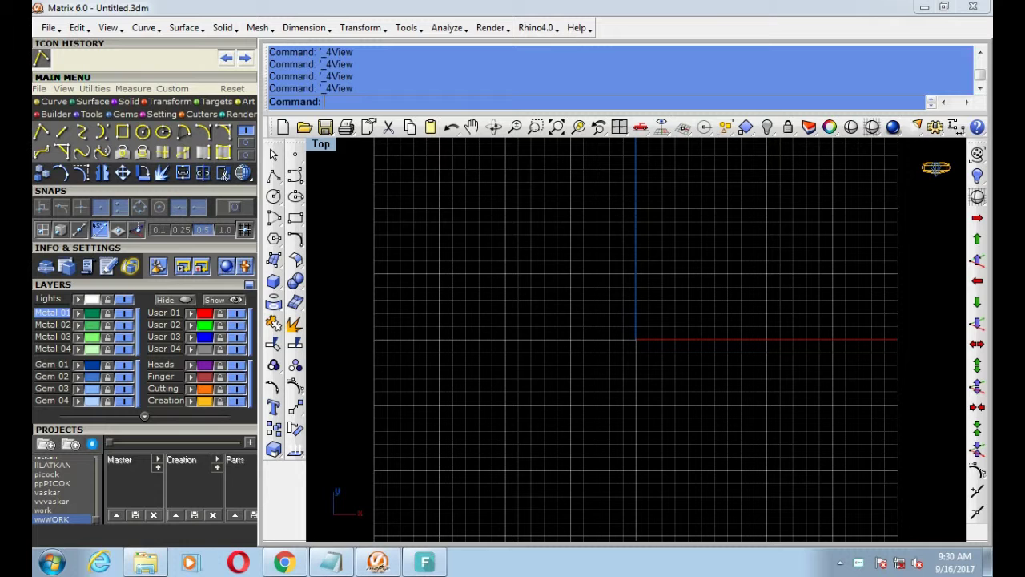
{"action": "left_click", "coordinate": [549, 287]}
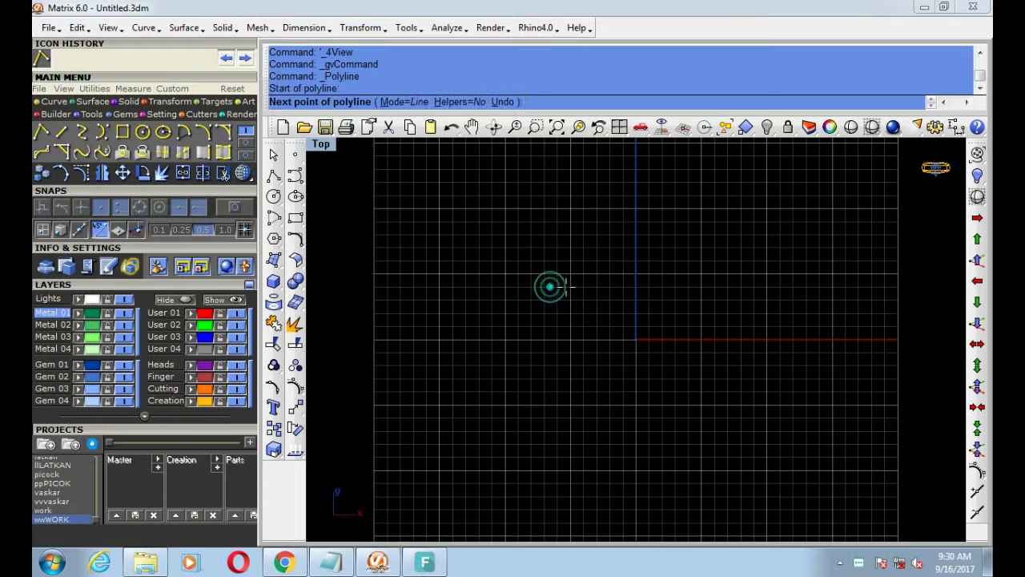
{"action": "left_click", "coordinate": [756, 284]}
{"action": "key", "text": "Return"}
{"action": "key", "text": "Return"}
{"action": "left_click", "coordinate": [706, 253]}
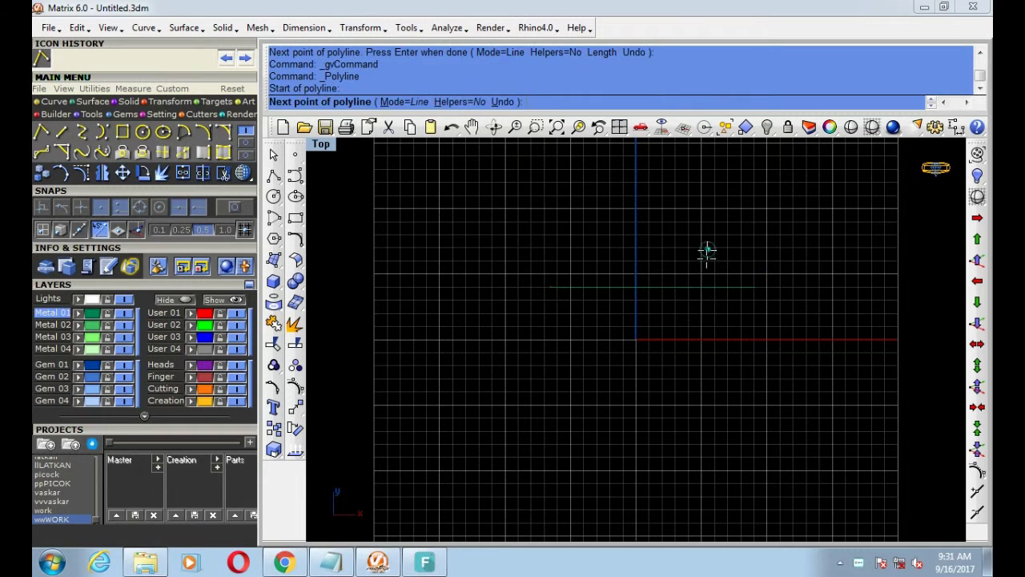
{"action": "left_click", "coordinate": [708, 444]}
{"action": "key", "text": "Return"}
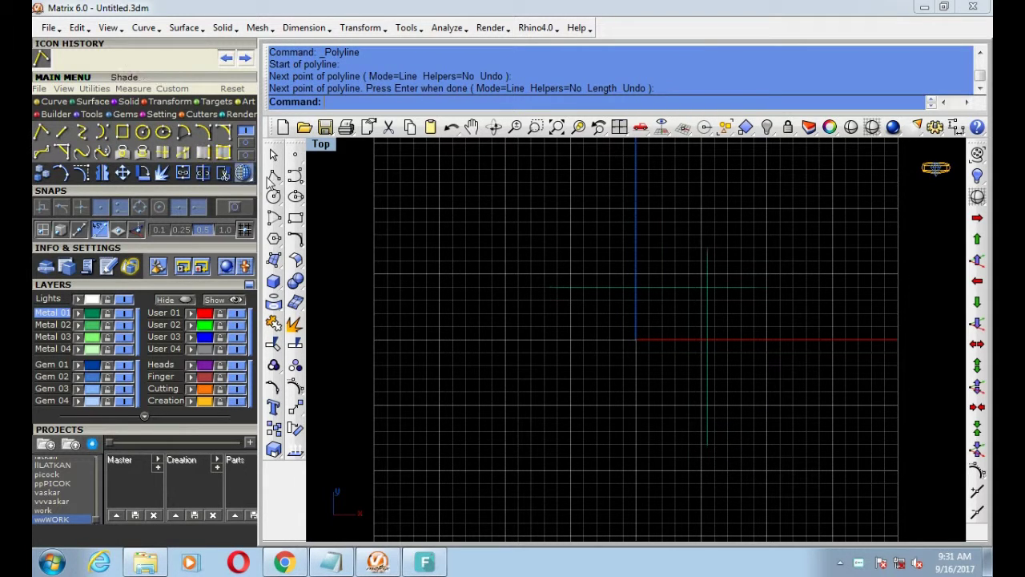
Step: Draw three more polylines: a central vertical line and two horizontal lines
{"action": "left_click", "coordinate": [273, 176]}
{"action": "left_click", "coordinate": [579, 202]}
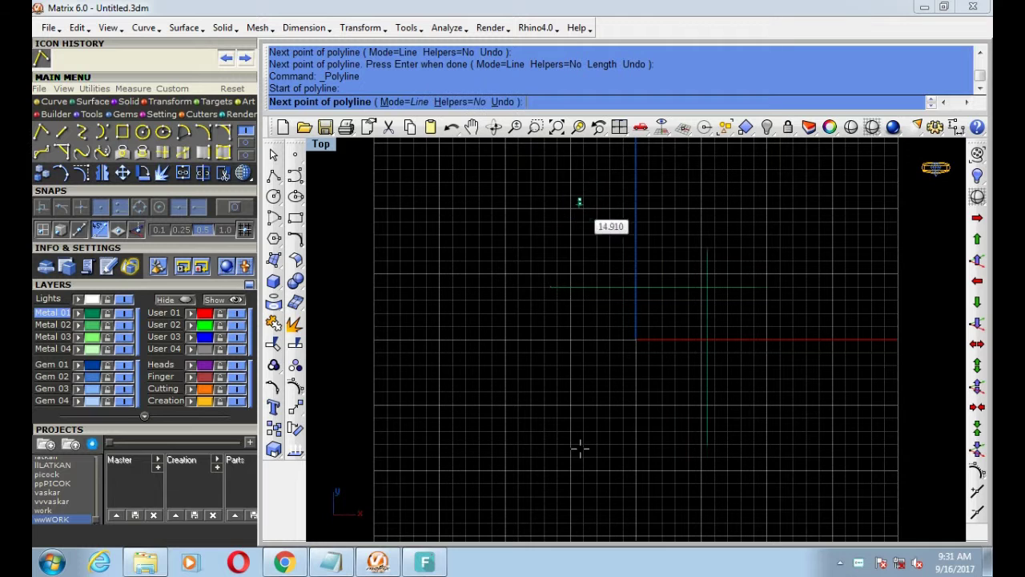
{"action": "left_click", "coordinate": [579, 453]}
{"action": "right_click", "coordinate": [504, 387]}
{"action": "right_click", "coordinate": [478, 374]}
{"action": "left_click", "coordinate": [477, 374]}
{"action": "left_click", "coordinate": [763, 372]}
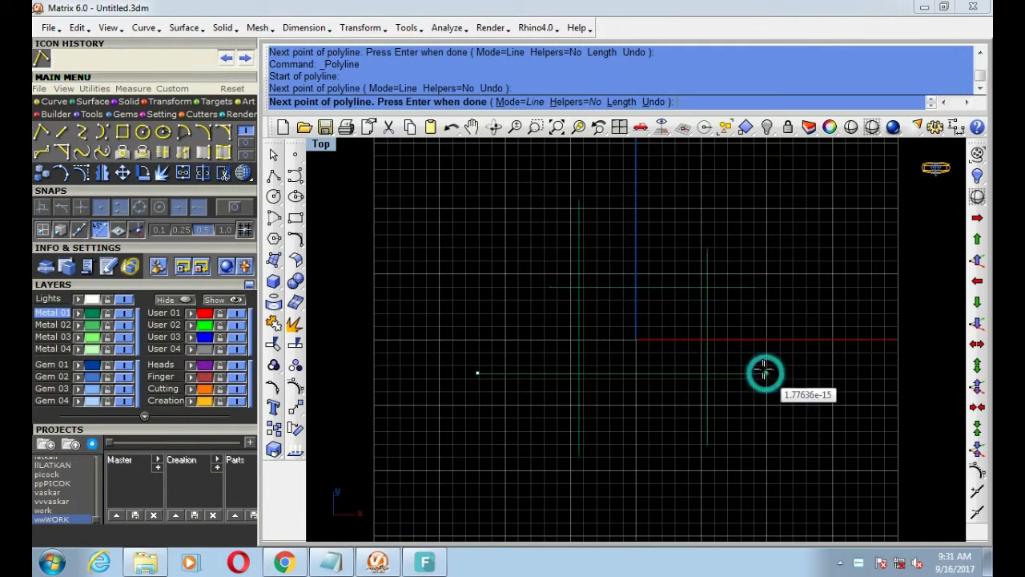
{"action": "right_click", "coordinate": [745, 350]}
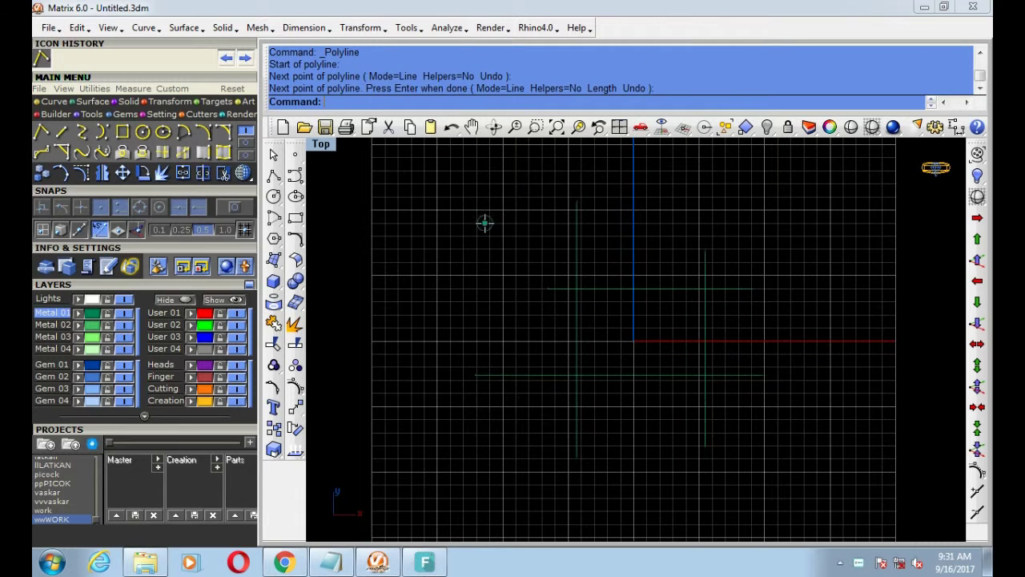
{"action": "right_click", "coordinate": [484, 224]}
{"action": "left_click", "coordinate": [483, 224]}
{"action": "left_click", "coordinate": [764, 224]}
{"action": "right_click", "coordinate": [764, 226]}
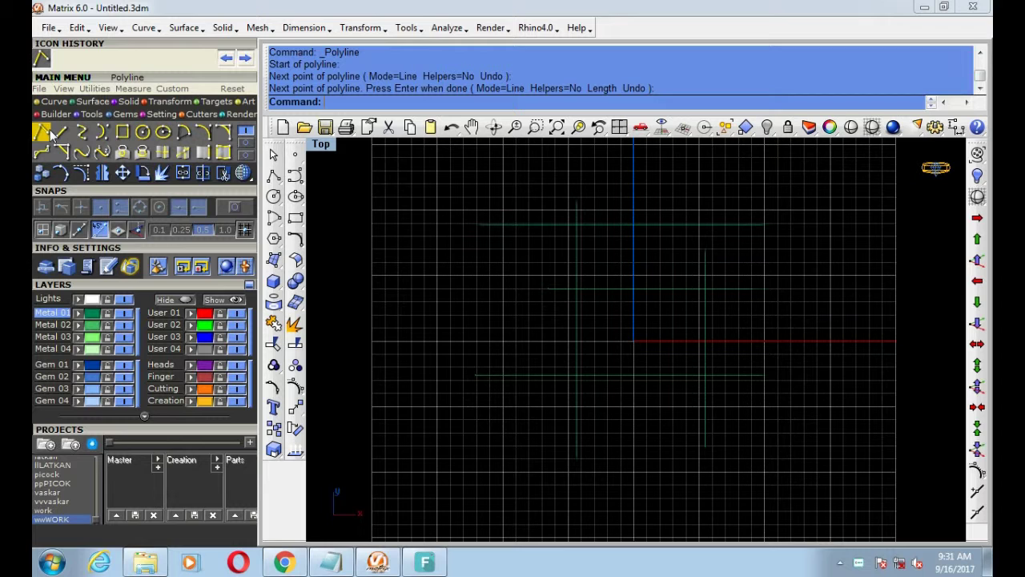
Step: Draw a control-point curve looping from the top, down the right, around the bottom
{"action": "left_click", "coordinate": [102, 133]}
{"action": "left_click", "coordinate": [527, 183]}
{"action": "left_click", "coordinate": [679, 230]}
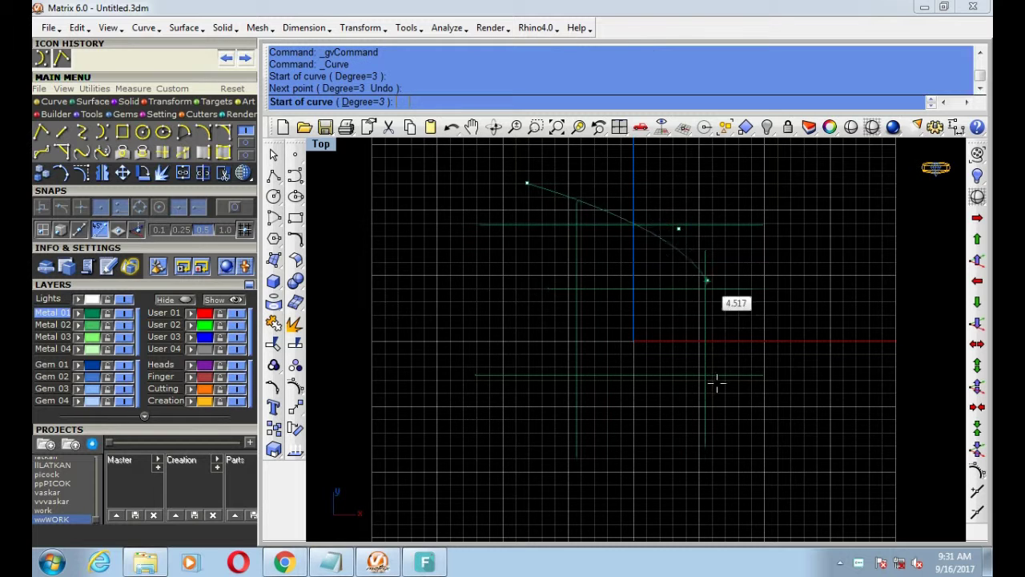
{"action": "left_click", "coordinate": [709, 403]}
{"action": "left_click", "coordinate": [576, 457]}
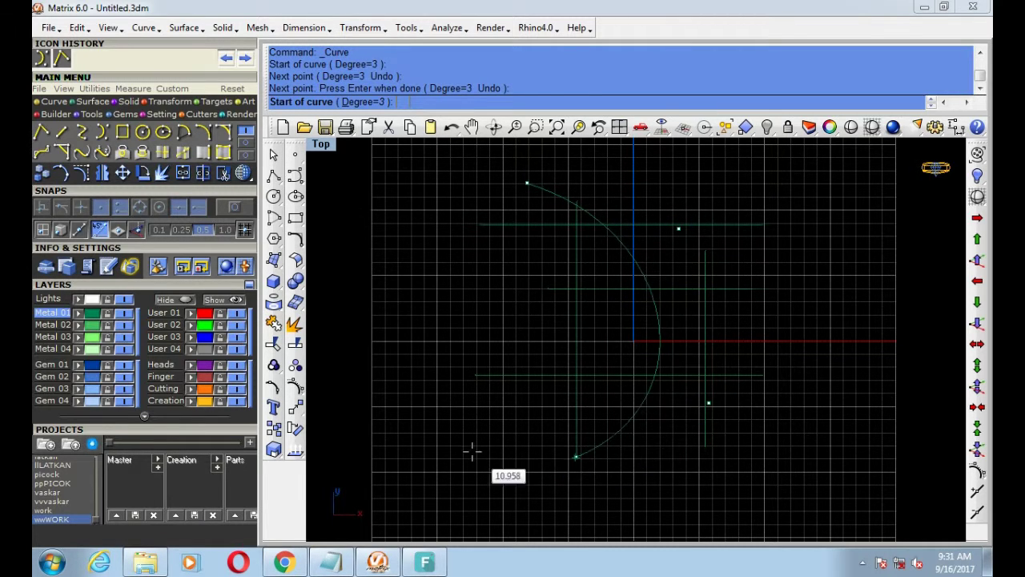
{"action": "left_click", "coordinate": [372, 366]}
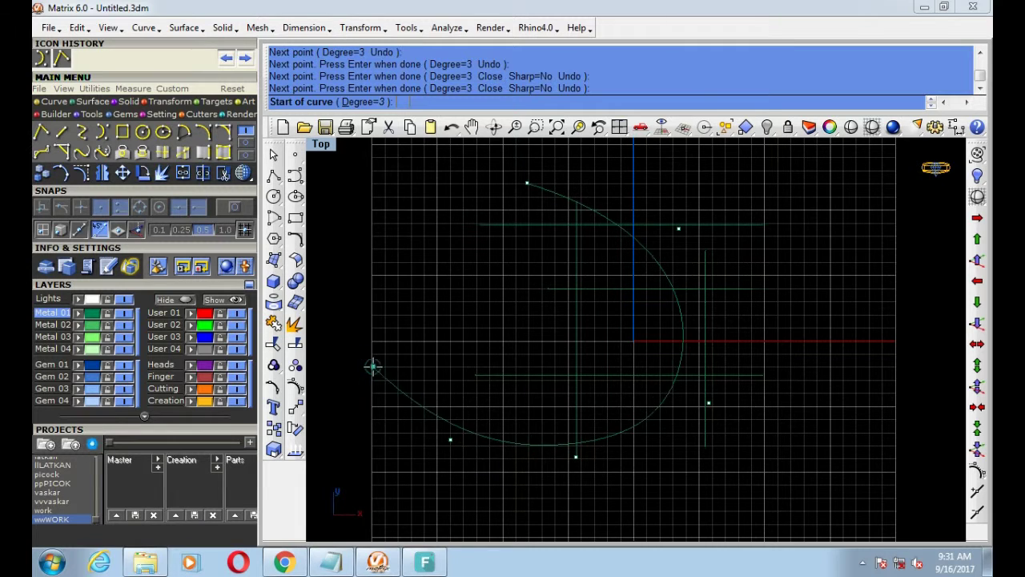
{"action": "left_click", "coordinate": [570, 213]}
{"action": "key", "text": "Return"}
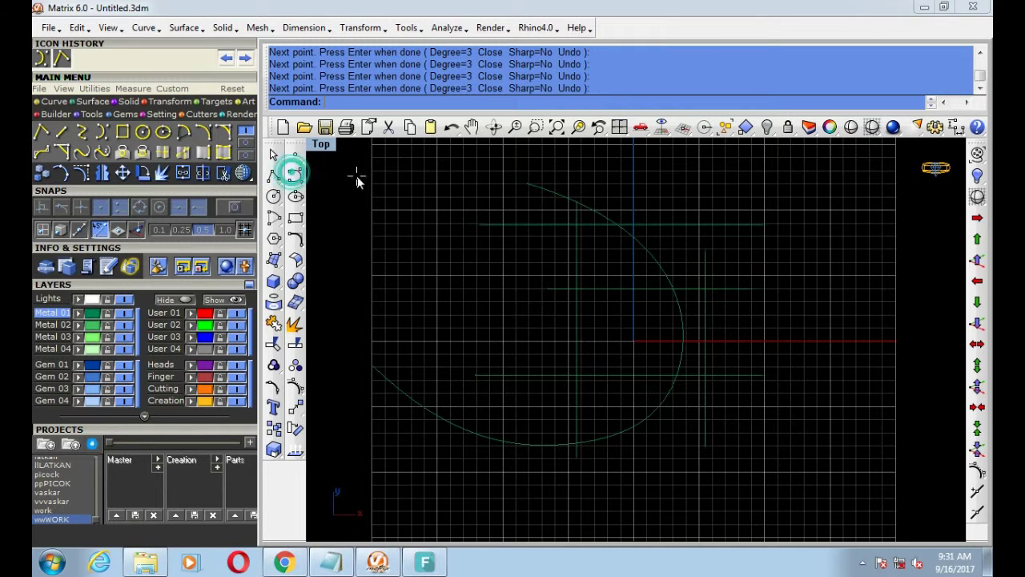
Step: Draw a second control-point curve from the top, bending right and down toward the bottom
{"action": "left_click", "coordinate": [293, 174]}
{"action": "left_click", "coordinate": [525, 175]}
{"action": "left_click", "coordinate": [458, 261]}
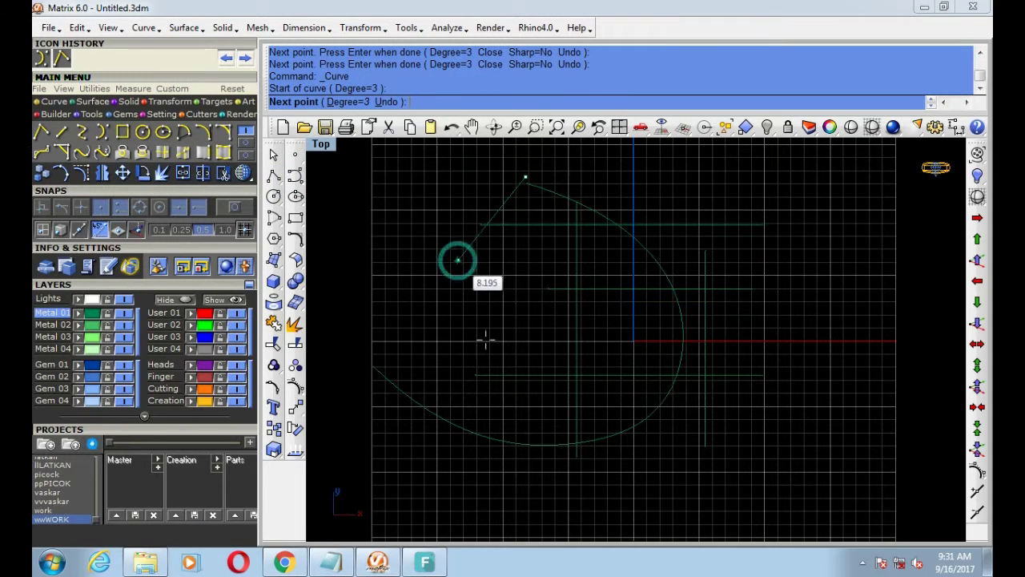
{"action": "left_click", "coordinate": [655, 314]}
{"action": "left_click", "coordinate": [667, 368]}
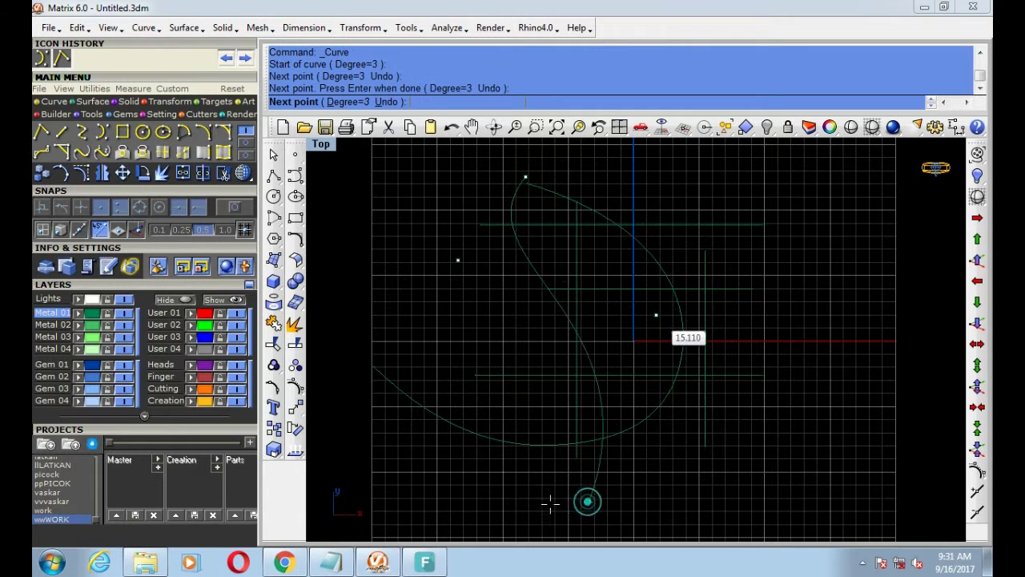
{"action": "left_click", "coordinate": [667, 431]}
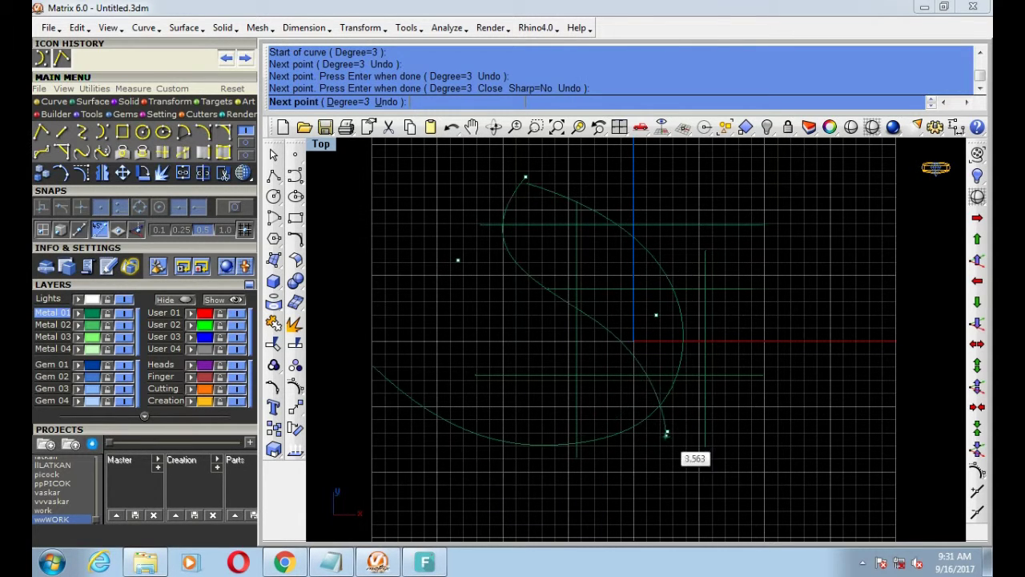
{"action": "left_click", "coordinate": [589, 501]}
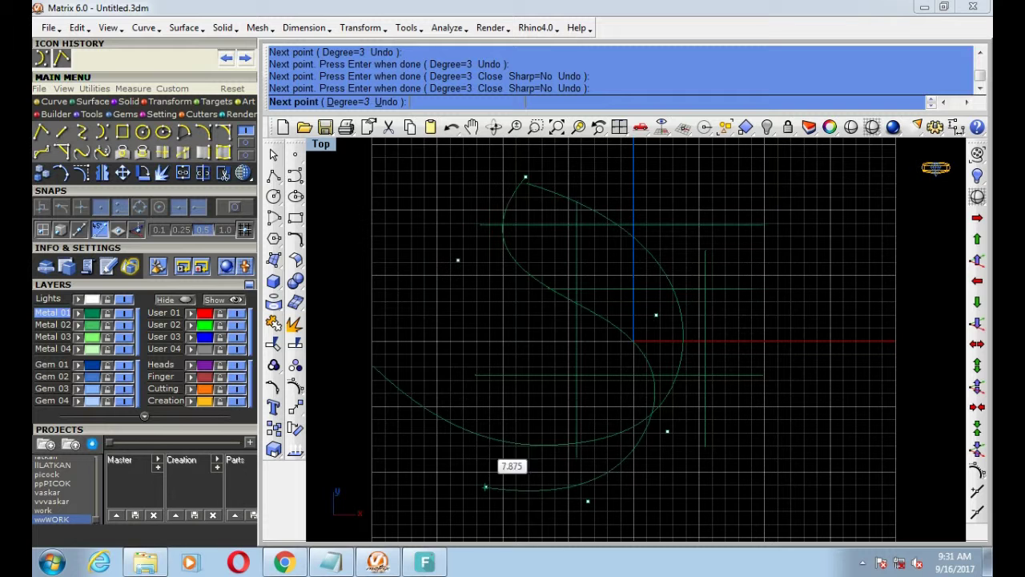
{"action": "key", "text": "Return"}
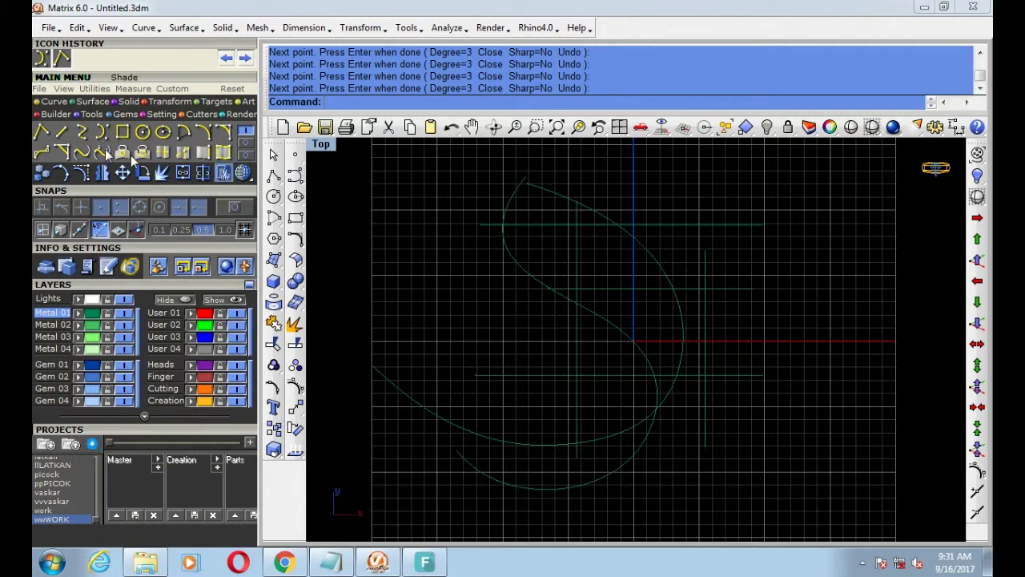
Step: Draw two circles by centre and radius in the Top view
{"action": "left_click", "coordinate": [142, 133]}
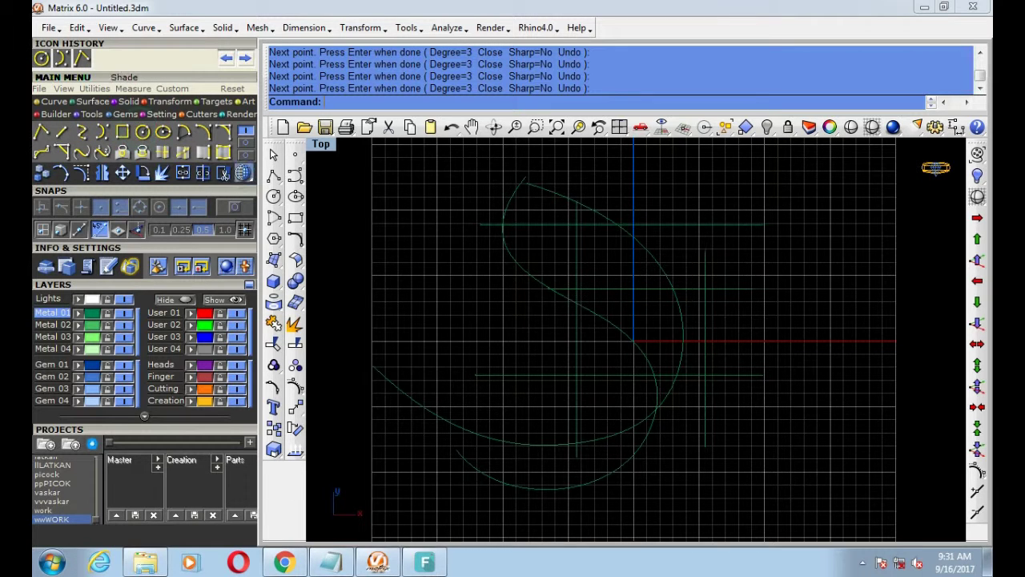
{"action": "left_click", "coordinate": [531, 326]}
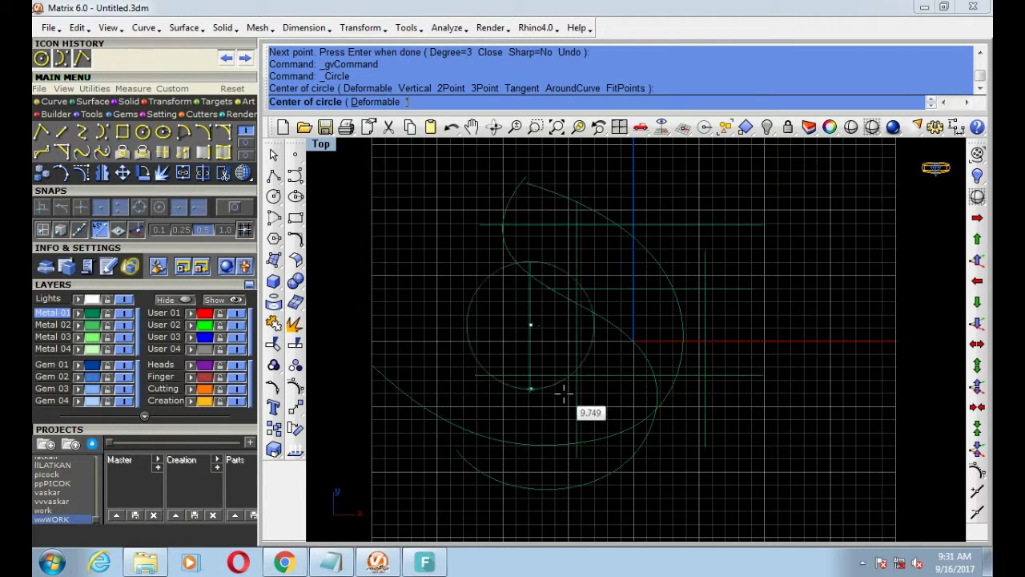
{"action": "left_click", "coordinate": [564, 393]}
{"action": "left_click", "coordinate": [273, 197]}
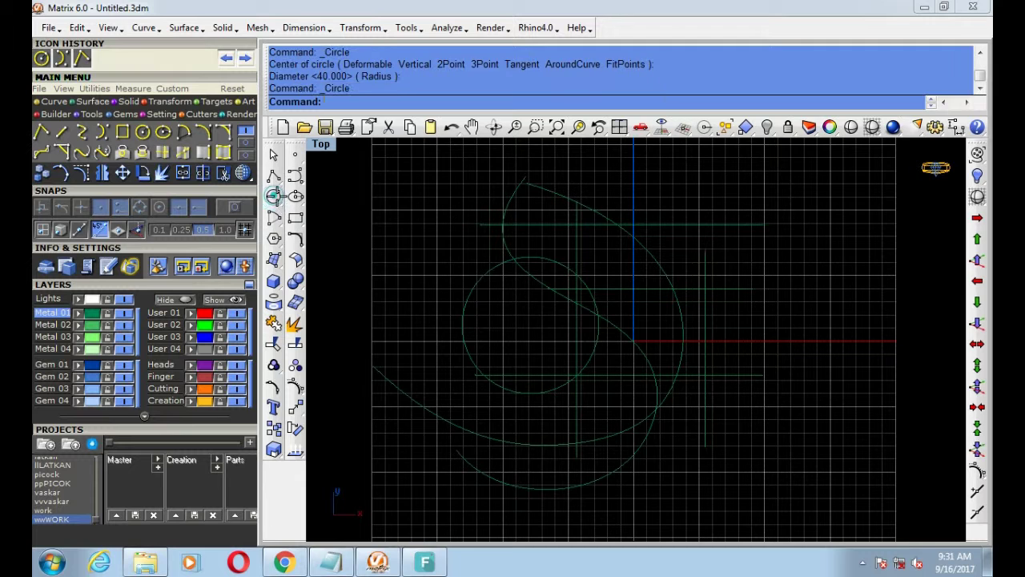
{"action": "left_click", "coordinate": [623, 254]}
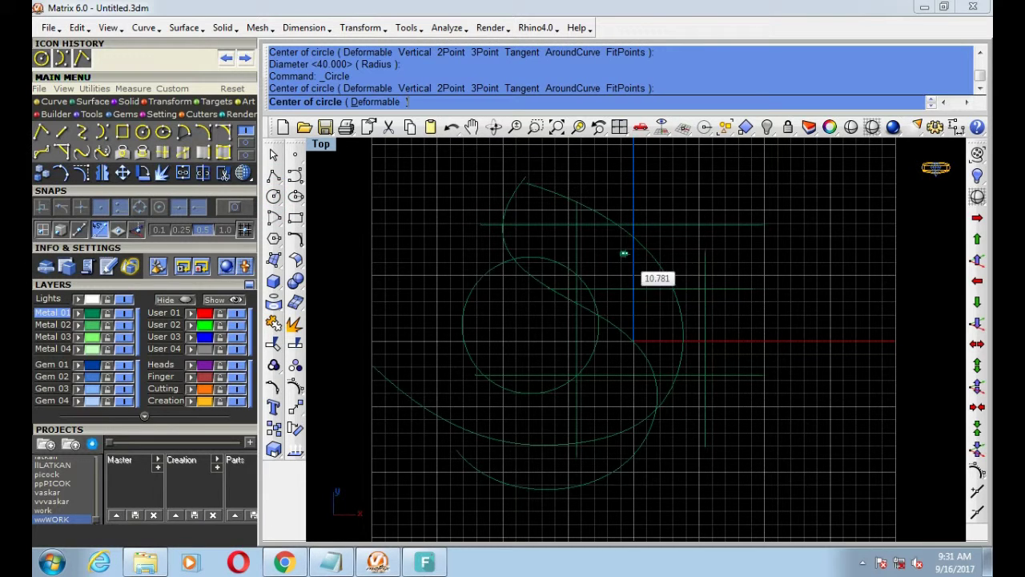
{"action": "left_click", "coordinate": [709, 295]}
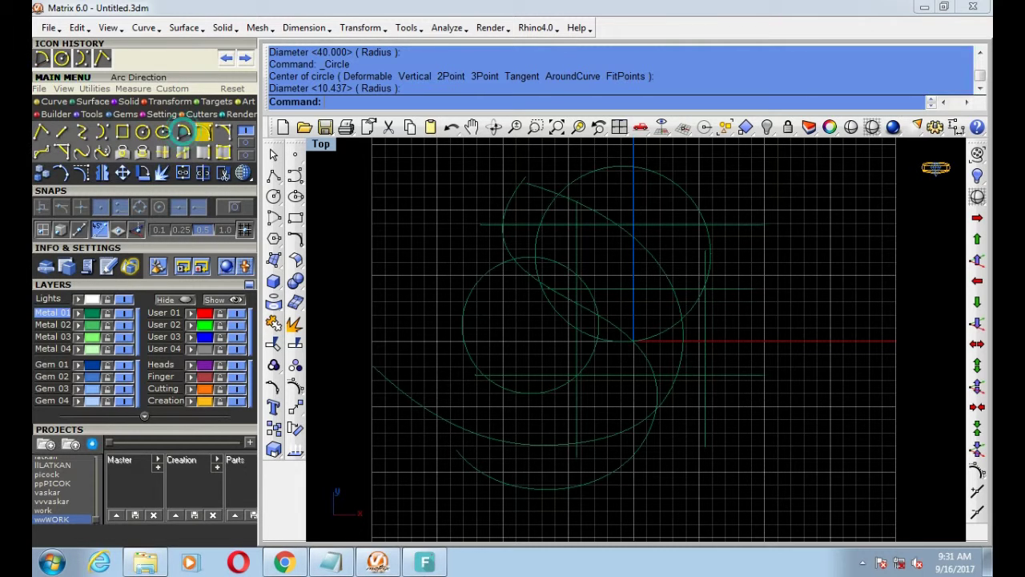
Step: Draw a centre-point arc and a second arc on the right
{"action": "left_click", "coordinate": [198, 133]}
{"action": "left_click", "coordinate": [401, 282]}
{"action": "left_click", "coordinate": [519, 281]}
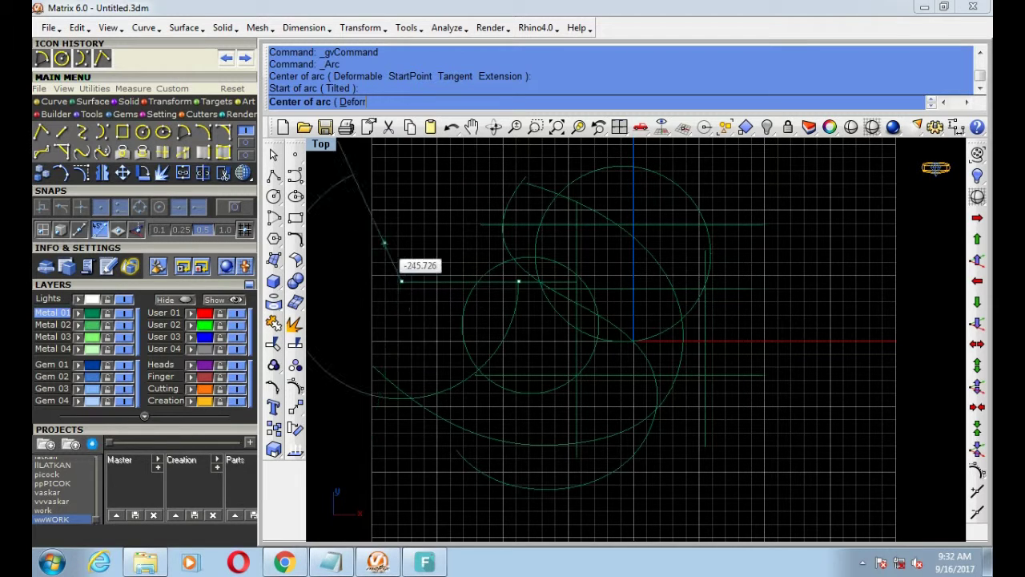
{"action": "left_click", "coordinate": [374, 227]}
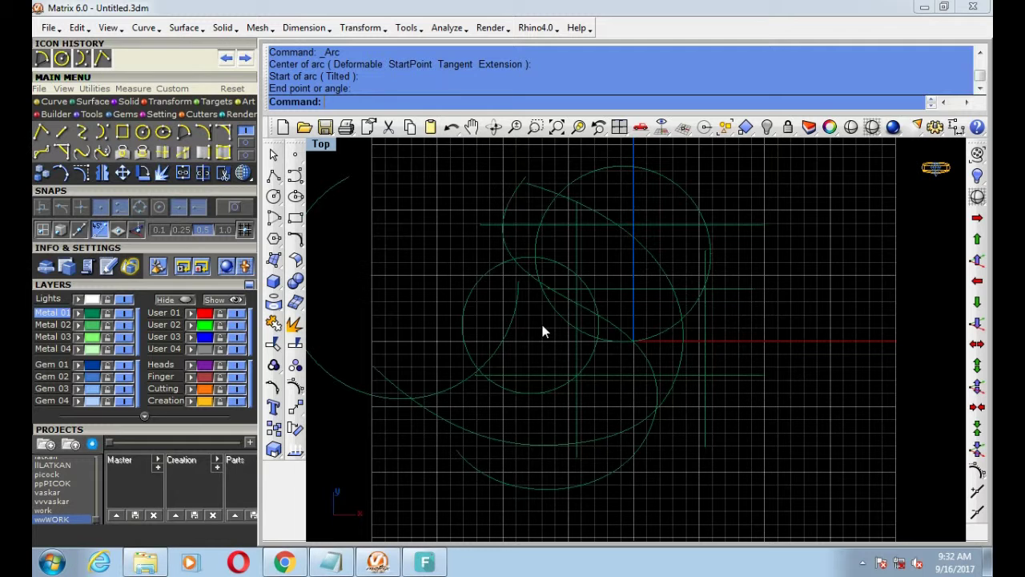
{"action": "left_click", "coordinate": [208, 133]}
{"action": "left_click", "coordinate": [648, 293]}
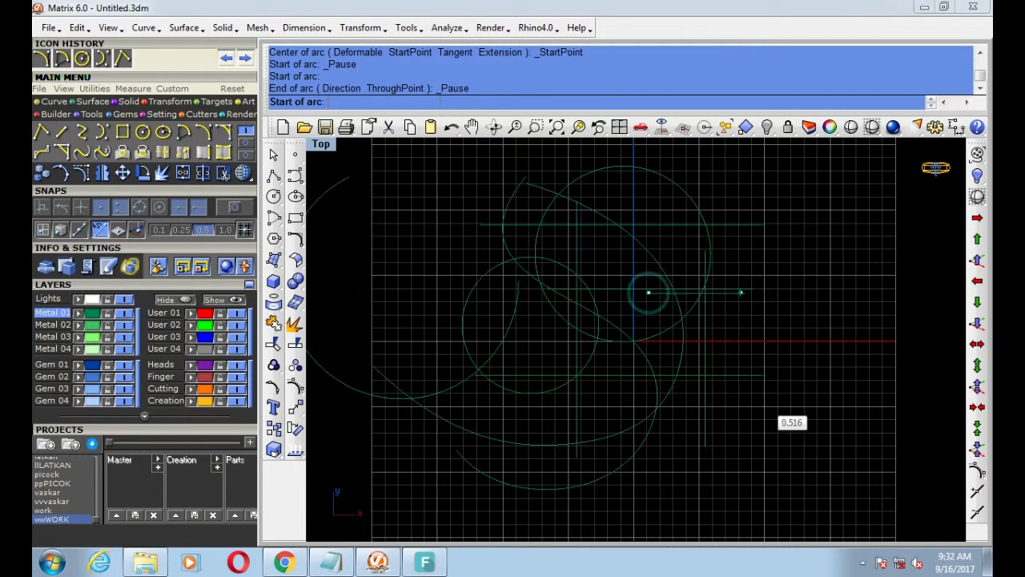
{"action": "left_click", "coordinate": [801, 433]}
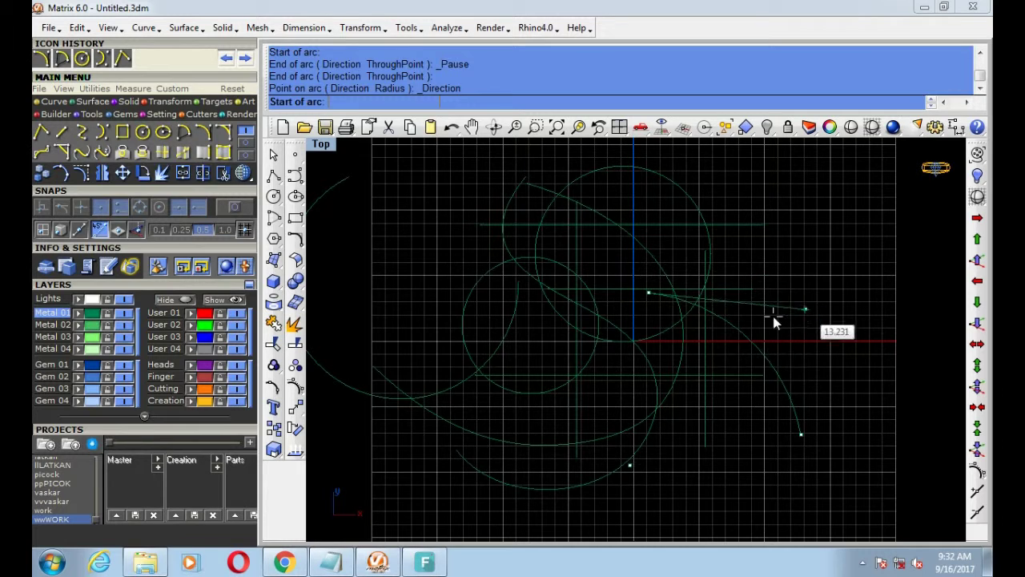
{"action": "key", "text": "Escape"}
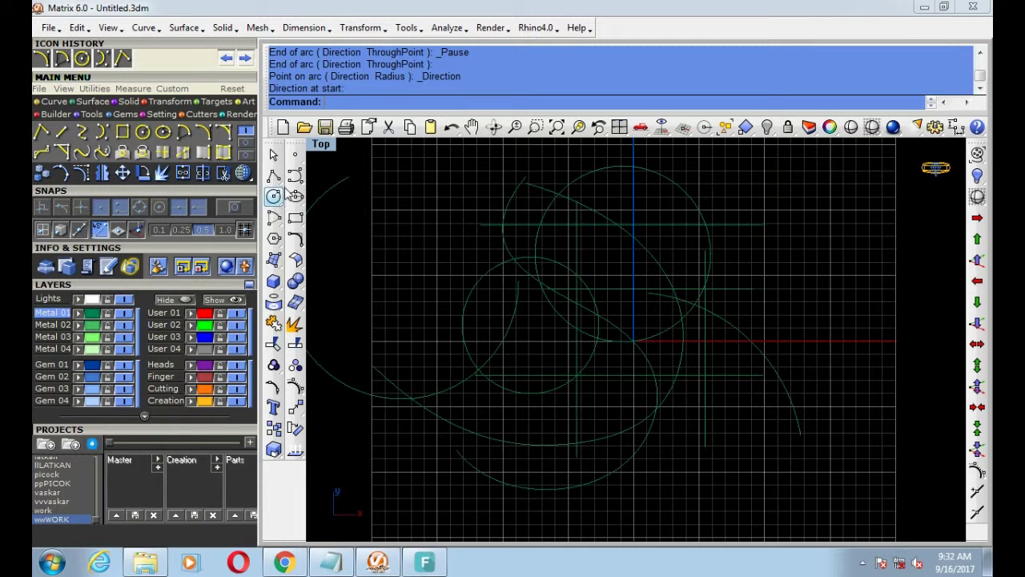
Step: Draw two ellipses on the right, one mid-height and one near the bottom
{"action": "left_click", "coordinate": [165, 135]}
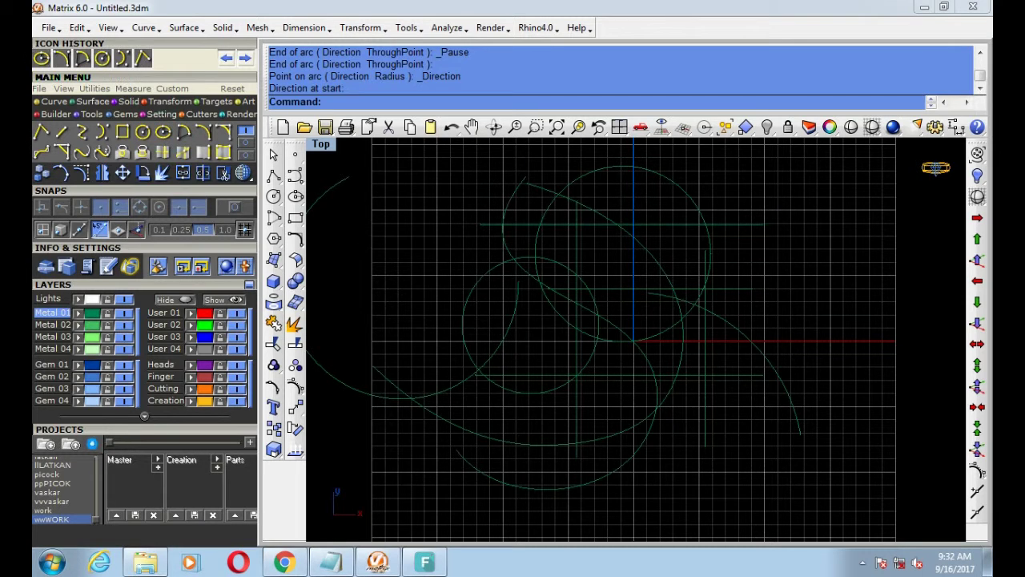
{"action": "left_click", "coordinate": [753, 287]}
{"action": "left_click", "coordinate": [812, 287]}
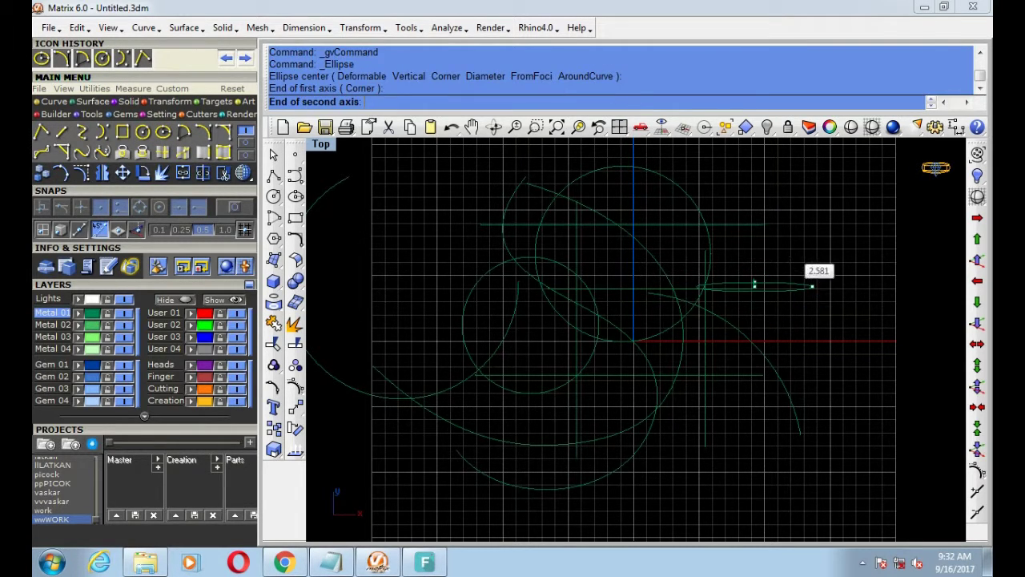
{"action": "left_click", "coordinate": [783, 240]}
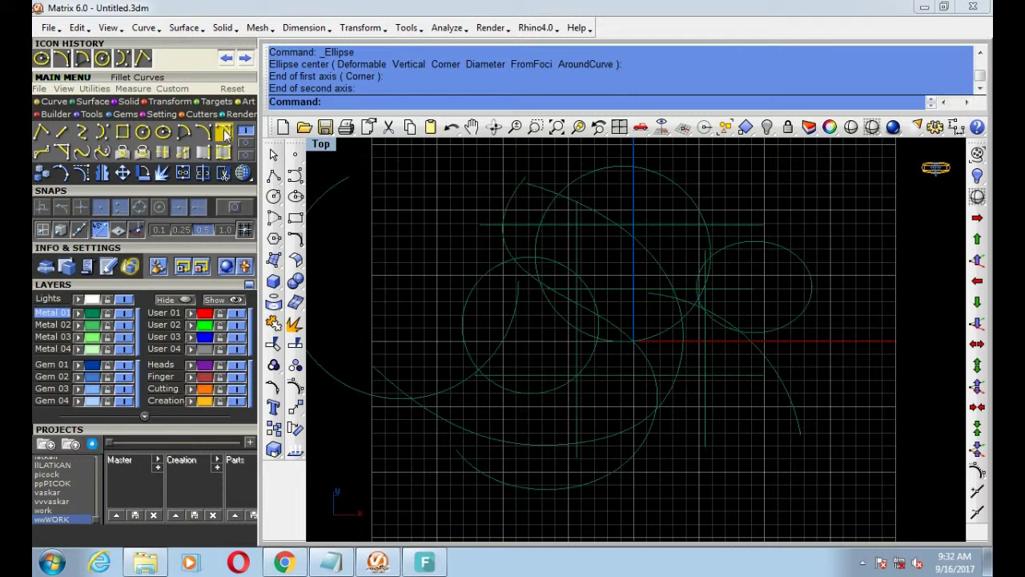
{"action": "left_click", "coordinate": [295, 197]}
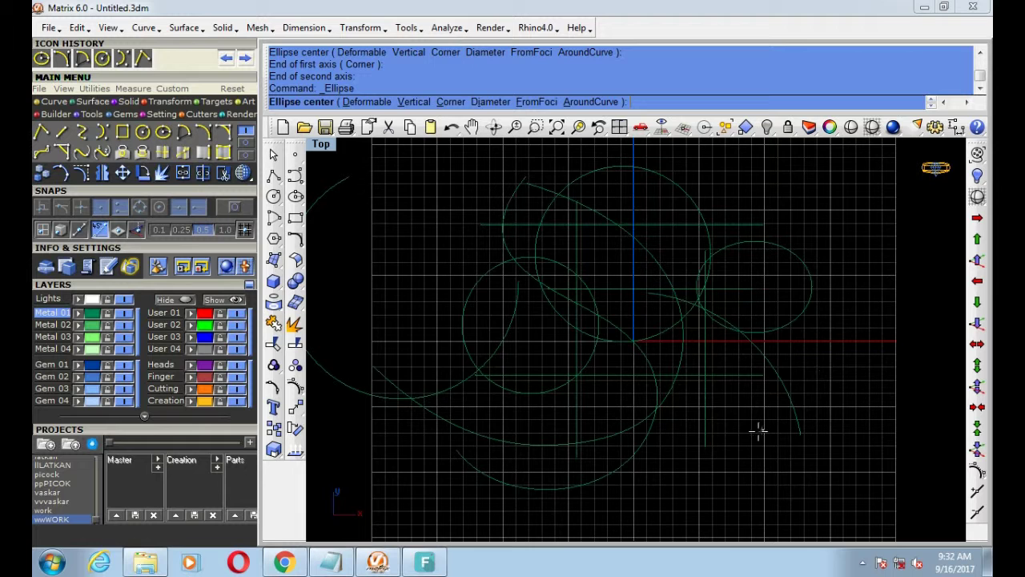
{"action": "left_click", "coordinate": [758, 432]}
{"action": "left_click", "coordinate": [866, 433]}
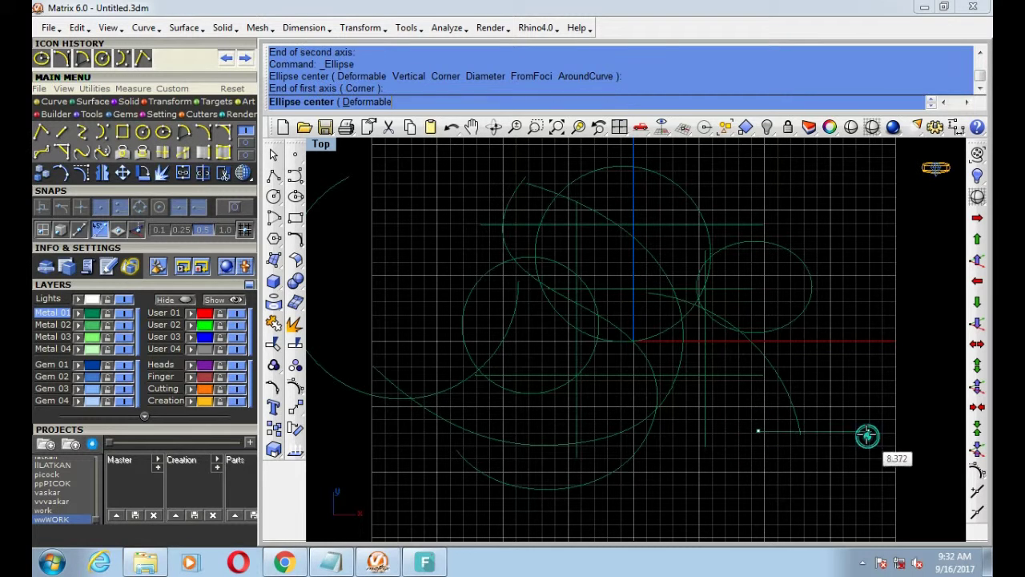
{"action": "left_click", "coordinate": [825, 368]}
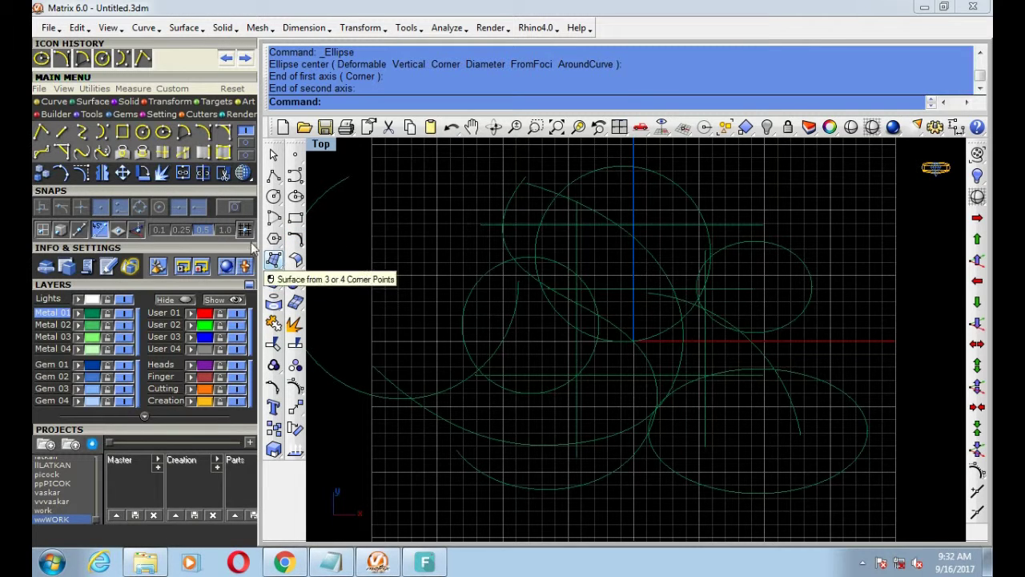
Step: Draw a rectangular plane at upper left, shade the viewport, and pan the Top view
{"action": "left_click", "coordinate": [92, 102]}
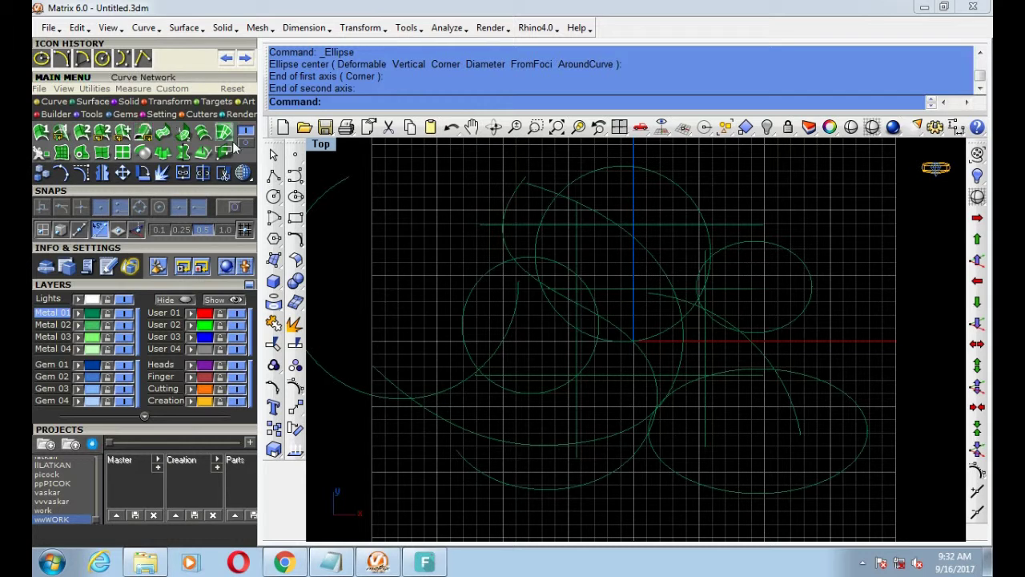
{"action": "left_click", "coordinate": [101, 152]}
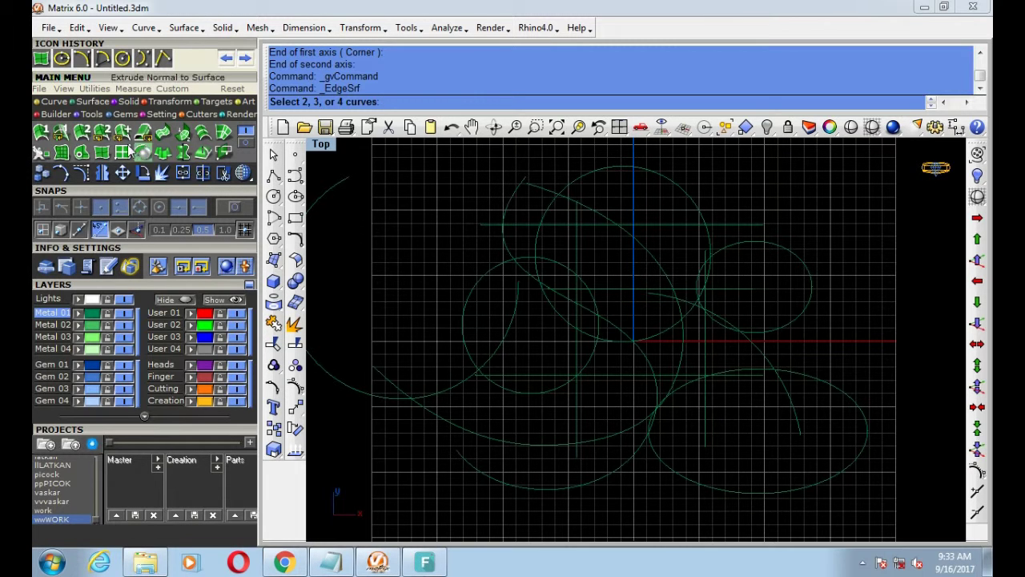
{"action": "left_click", "coordinate": [102, 152]}
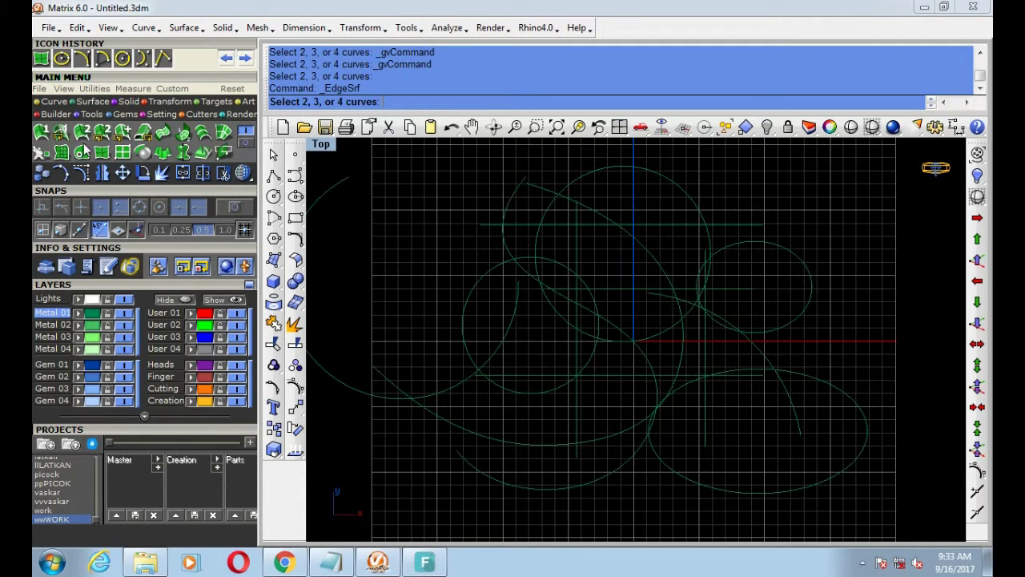
{"action": "left_click", "coordinate": [122, 152]}
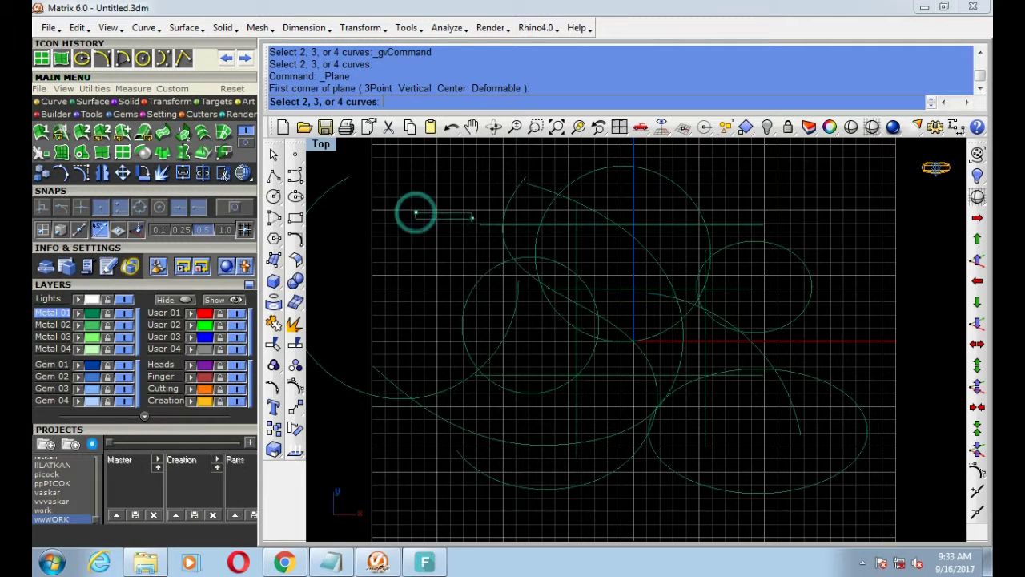
{"action": "left_click", "coordinate": [609, 361]}
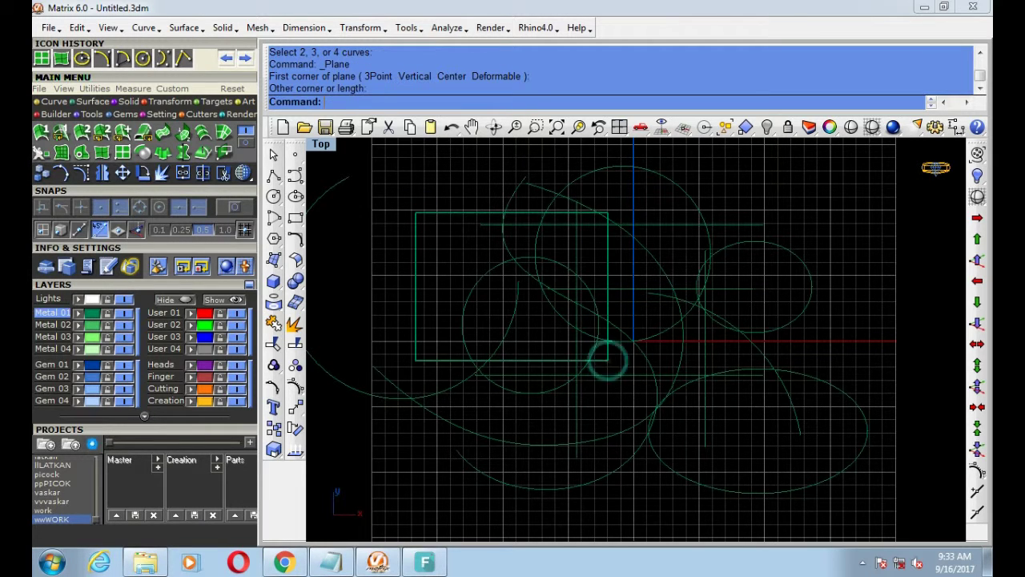
{"action": "left_click", "coordinate": [873, 128]}
{"action": "mouse_move", "coordinate": [667, 278]}
{"action": "right_mouse_down"}
{"action": "mouse_move", "coordinate": [625, 232]}
{"action": "mouse_move", "coordinate": [602, 230]}
{"action": "right_mouse_up"}
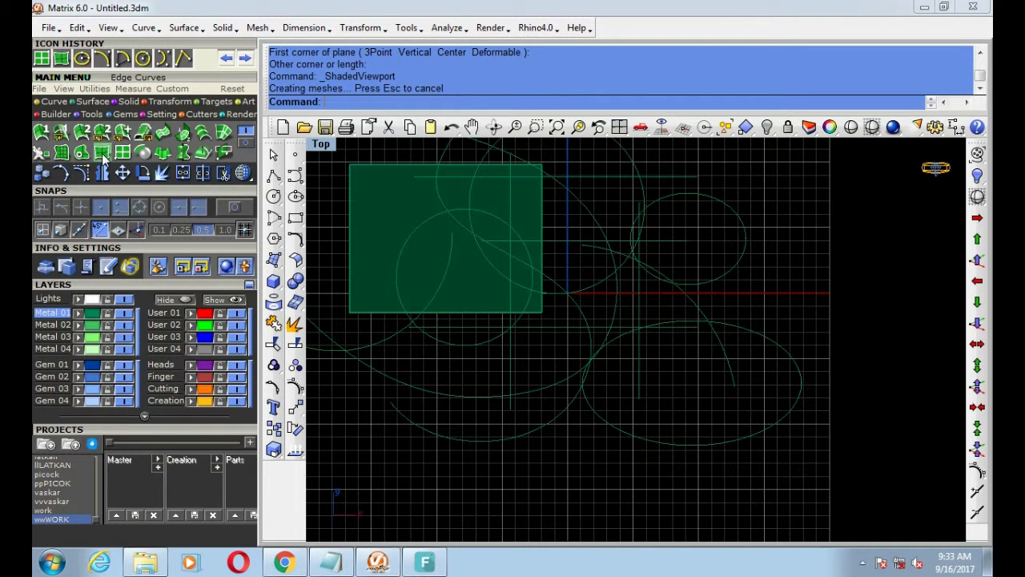
Step: Create a four-corner-point surface on the right of the Top view
{"action": "left_click", "coordinate": [275, 260]}
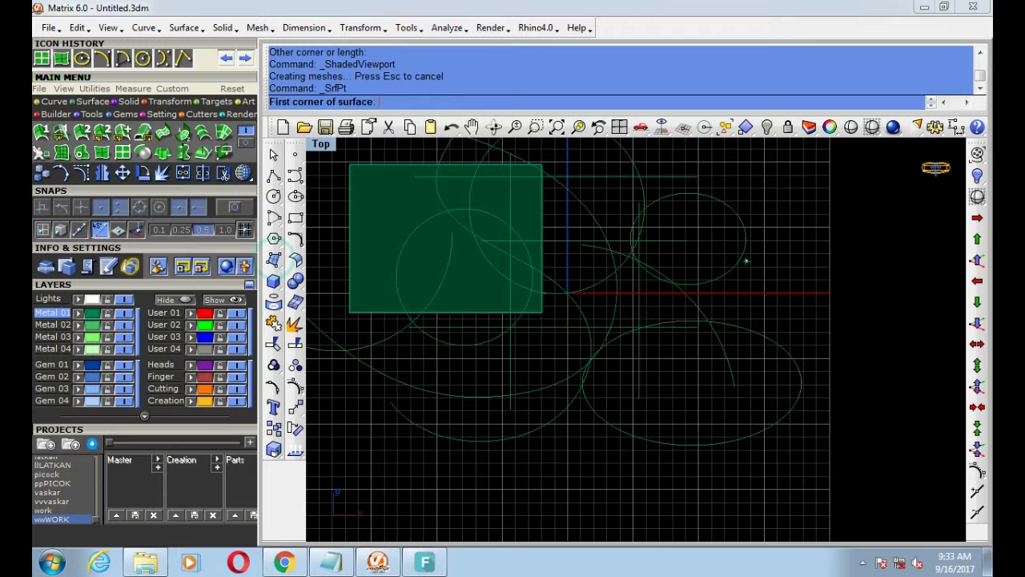
{"action": "left_click", "coordinate": [727, 233]}
{"action": "left_click", "coordinate": [819, 234]}
{"action": "left_click", "coordinate": [819, 360]}
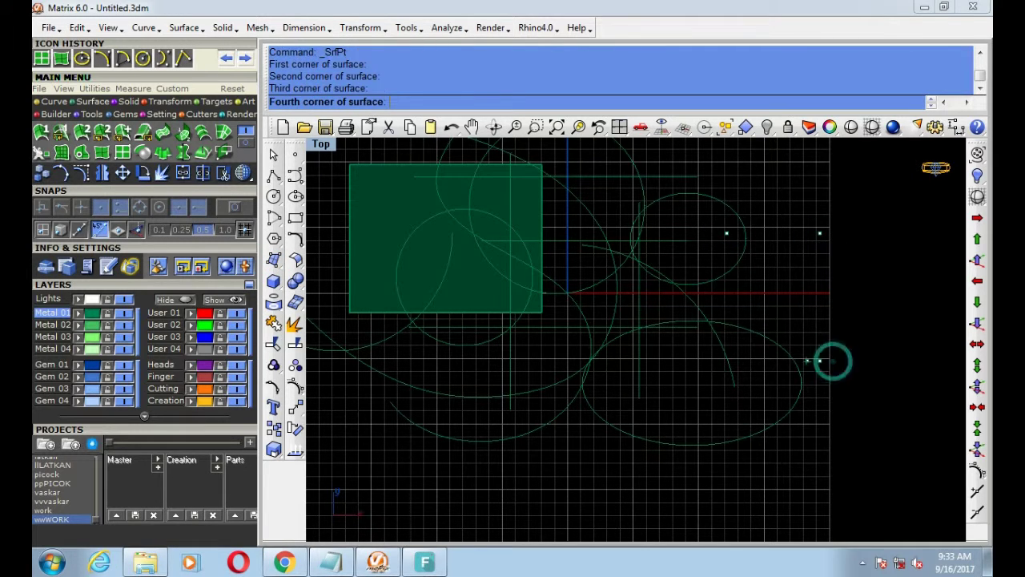
{"action": "left_click", "coordinate": [747, 309]}
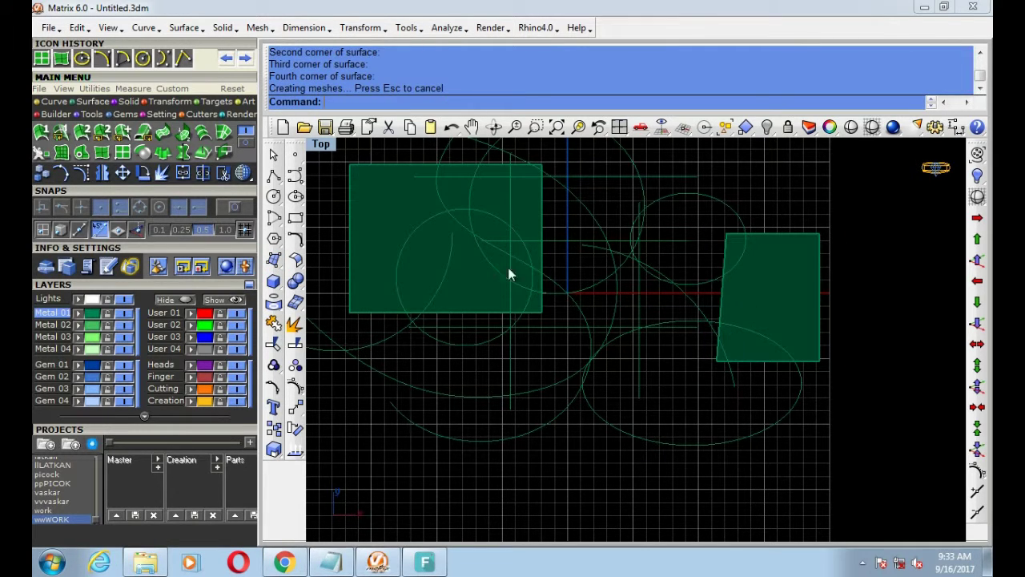
Step: Draw two thin flat plane strips below the centre
{"action": "left_click", "coordinate": [275, 260]}
{"action": "left_click", "coordinate": [361, 280]}
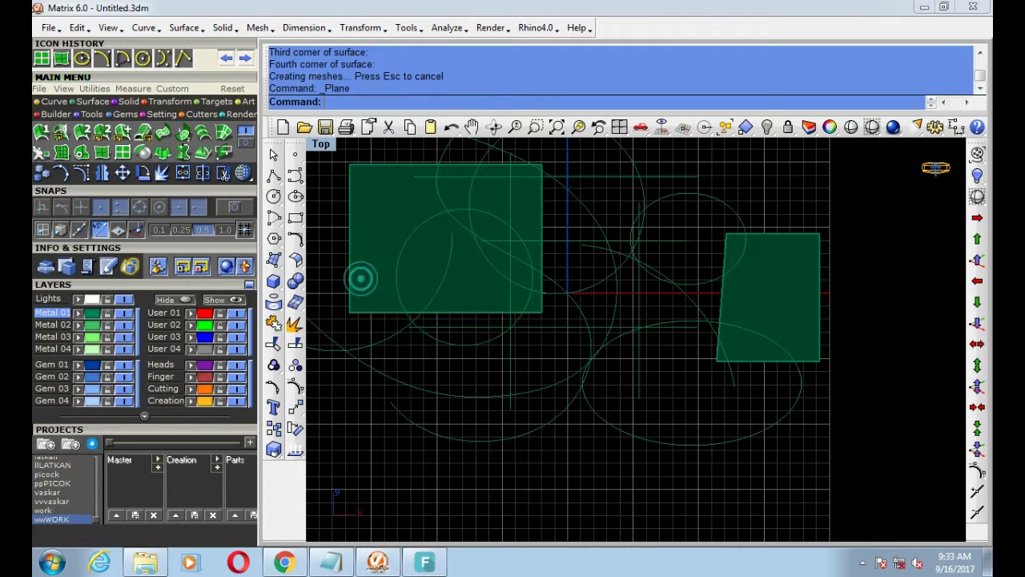
{"action": "left_click", "coordinate": [553, 358]}
{"action": "left_click", "coordinate": [671, 377]}
{"action": "right_click", "coordinate": [659, 396]}
{"action": "left_click", "coordinate": [630, 410]}
{"action": "left_click", "coordinate": [716, 422]}
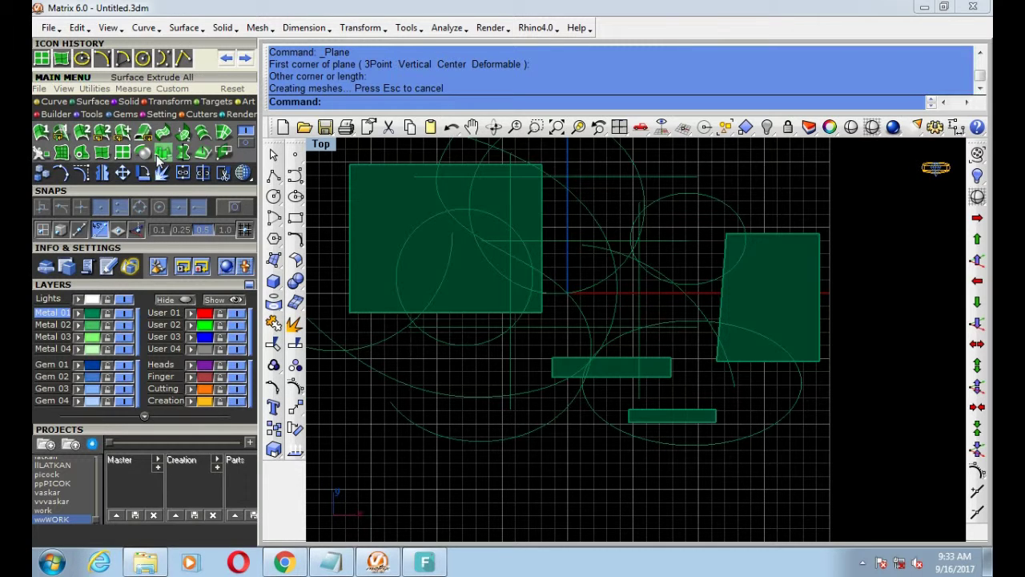
{"action": "left_click", "coordinate": [126, 102]}
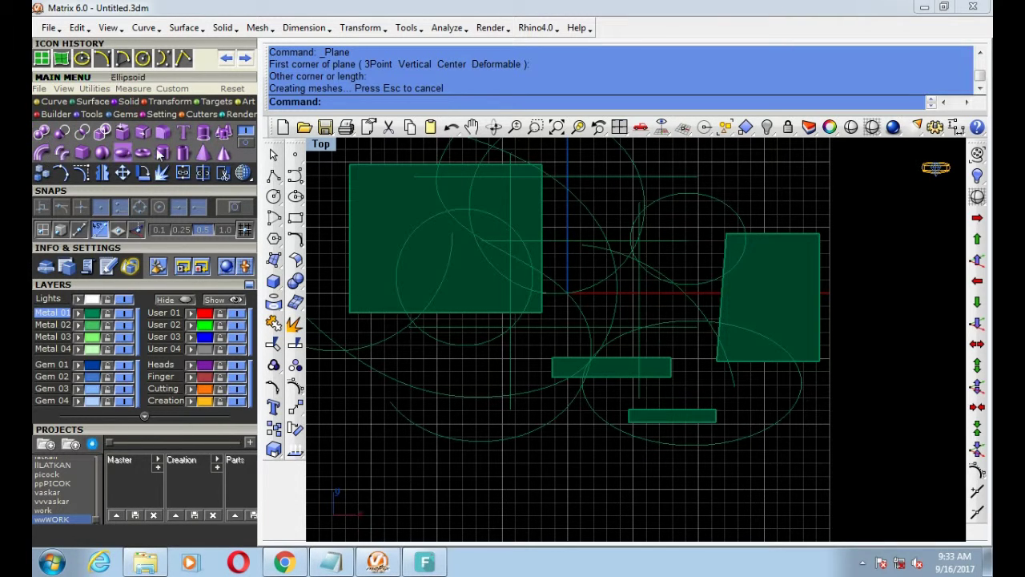
Step: Create a sphere and a torus below its right side
{"action": "left_click", "coordinate": [96, 152]}
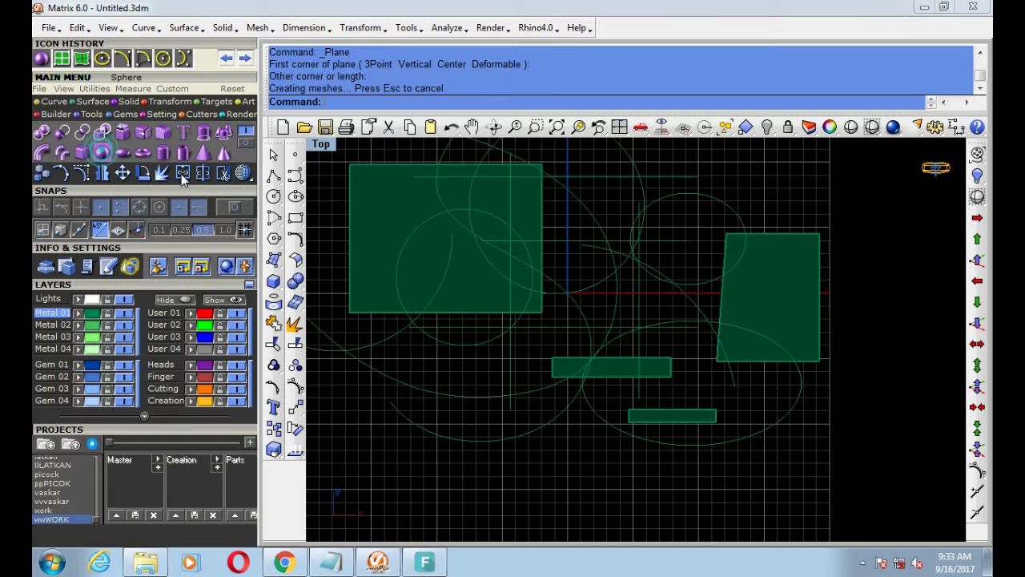
{"action": "left_click", "coordinate": [510, 381]}
{"action": "key", "text": "Return"}
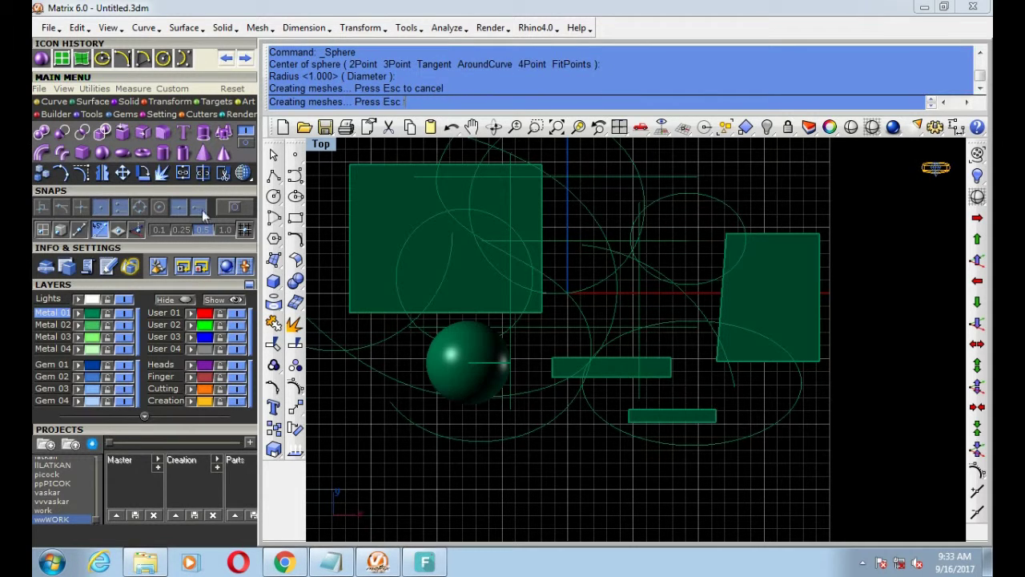
{"action": "left_click", "coordinate": [141, 152]}
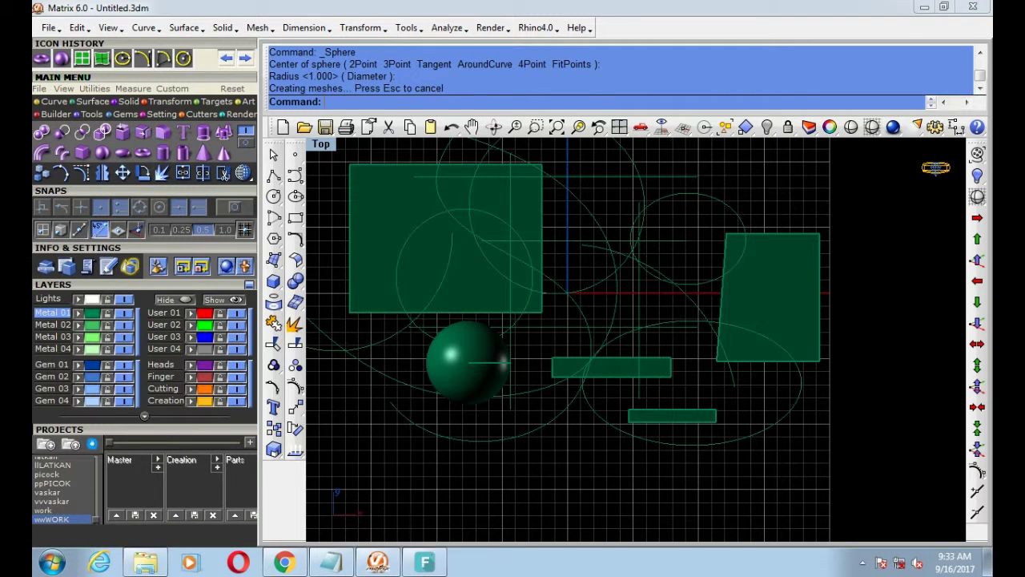
{"action": "left_click", "coordinate": [571, 416]}
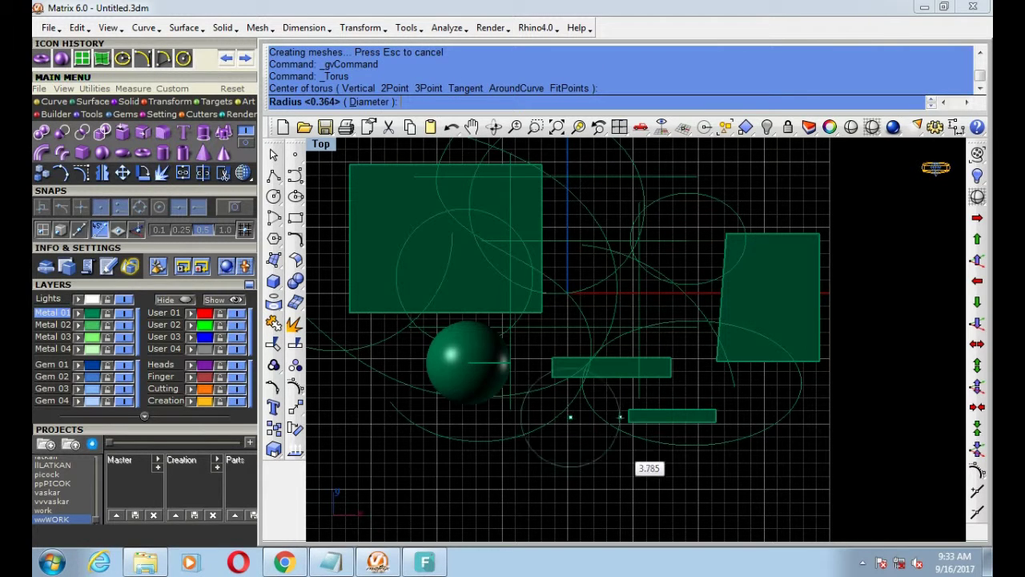
{"action": "left_click", "coordinate": [607, 435]}
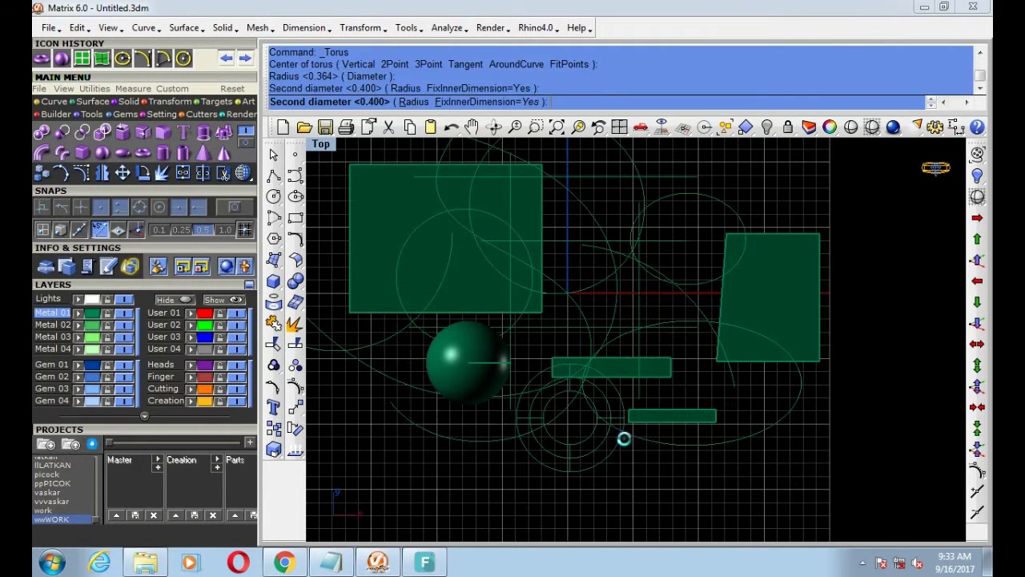
{"action": "left_click", "coordinate": [623, 435]}
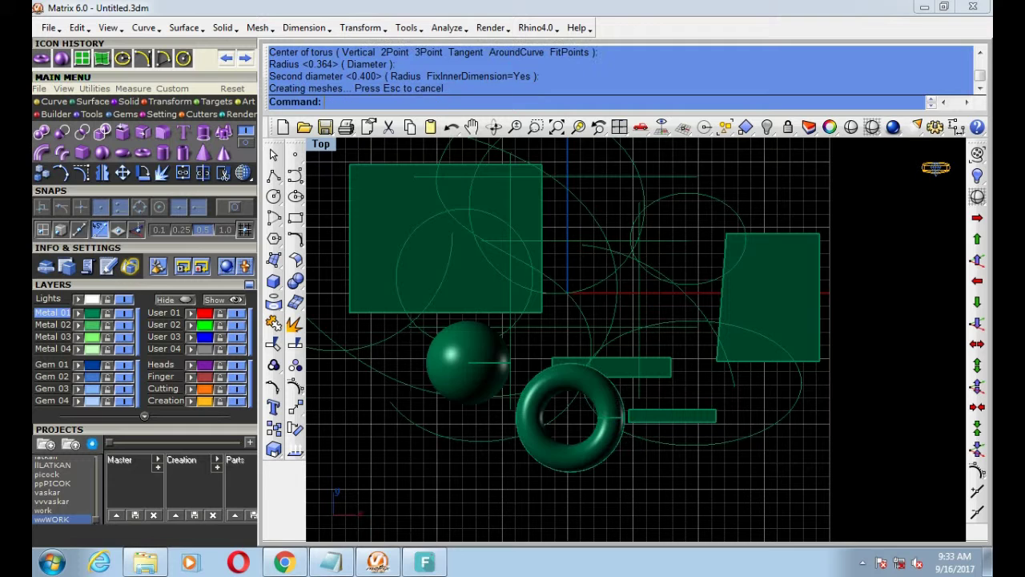
Step: Tear off the Solid primitives as a floating palette and draw a second torus
{"action": "left_click", "coordinate": [295, 282]}
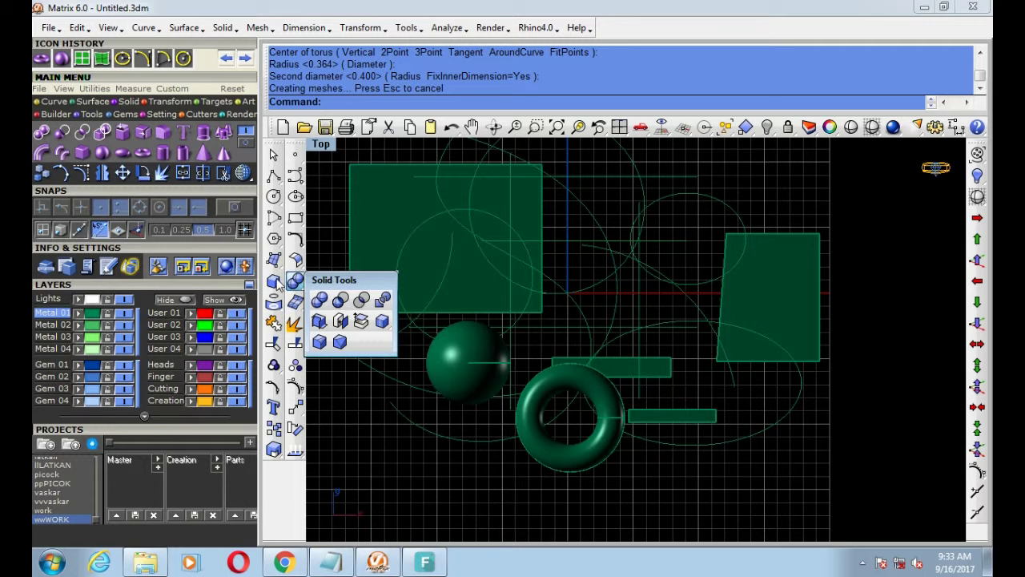
{"action": "left_click", "coordinate": [275, 282]}
{"action": "left_click_drag", "start_coordinate": [333, 290], "coordinate": [357, 416]}
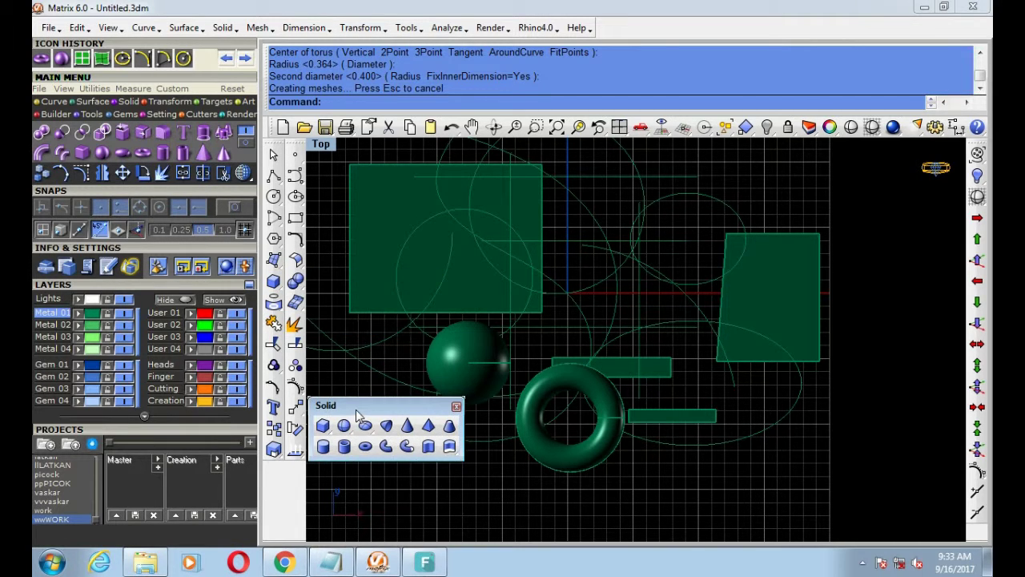
{"action": "left_click", "coordinate": [366, 447]}
{"action": "left_click", "coordinate": [694, 458]}
{"action": "left_click", "coordinate": [739, 474]}
{"action": "left_click", "coordinate": [742, 476]}
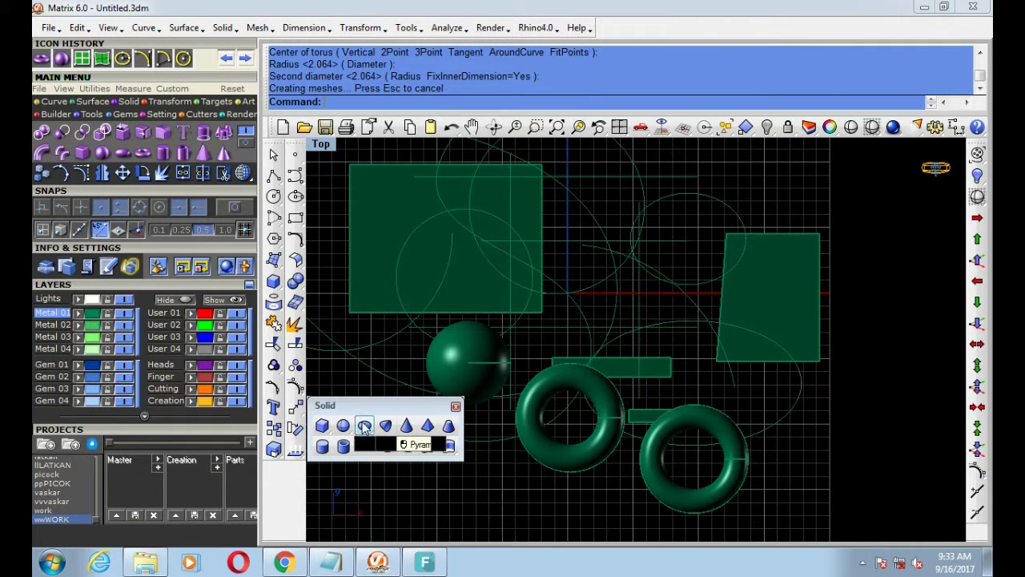
Step: Draw a low box at right, then show the maximized Perspective view shaded and orbited
{"action": "left_click", "coordinate": [322, 425]}
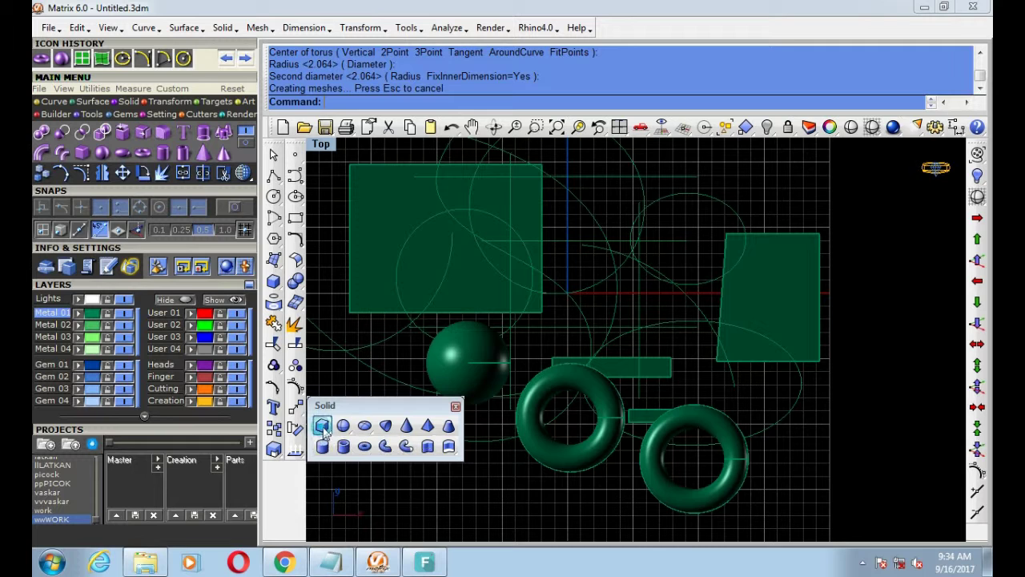
{"action": "left_click", "coordinate": [790, 393]}
{"action": "left_click", "coordinate": [862, 416]}
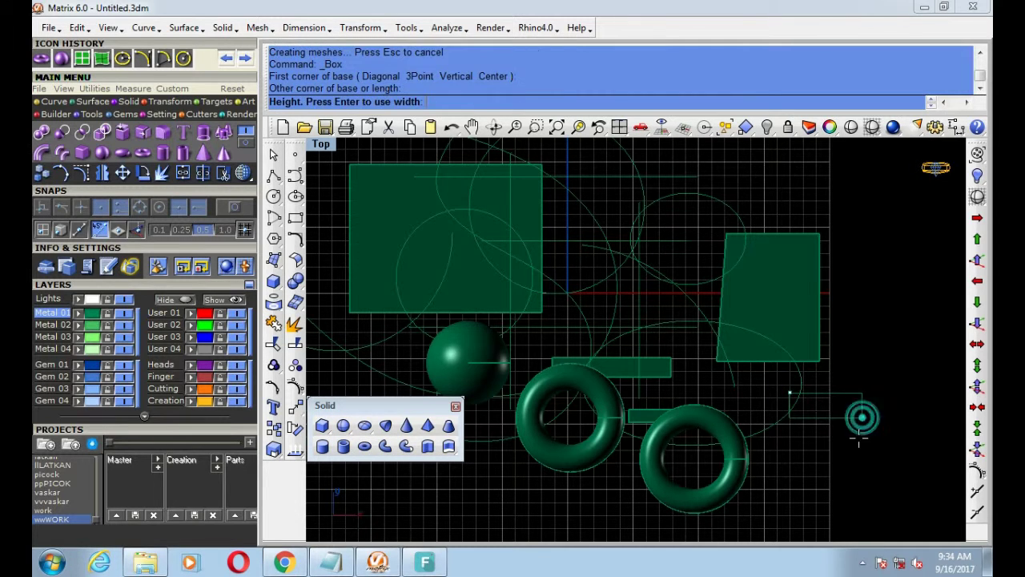
{"action": "key", "text": "ctrl+F4"}
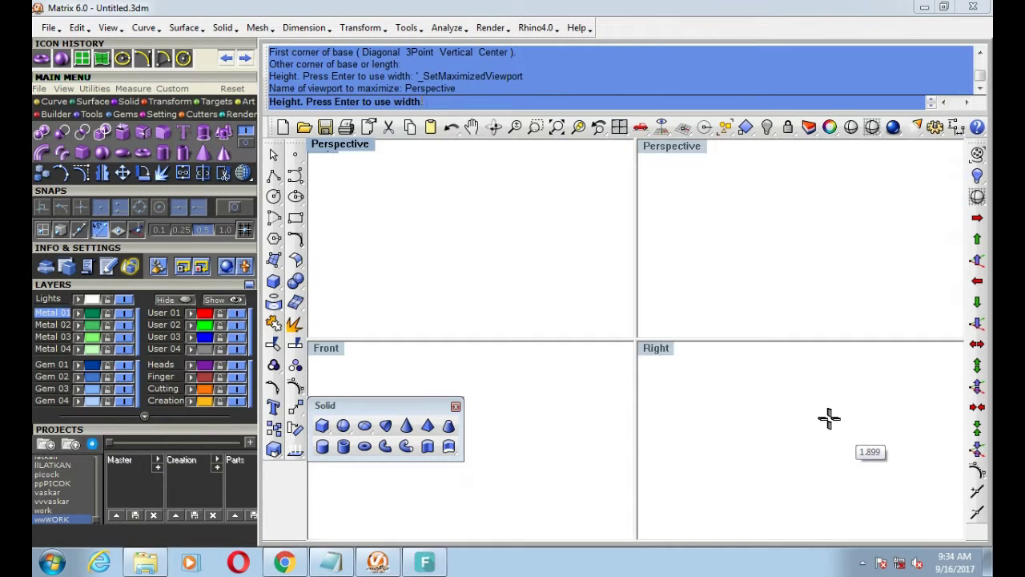
{"action": "left_click", "coordinate": [770, 454]}
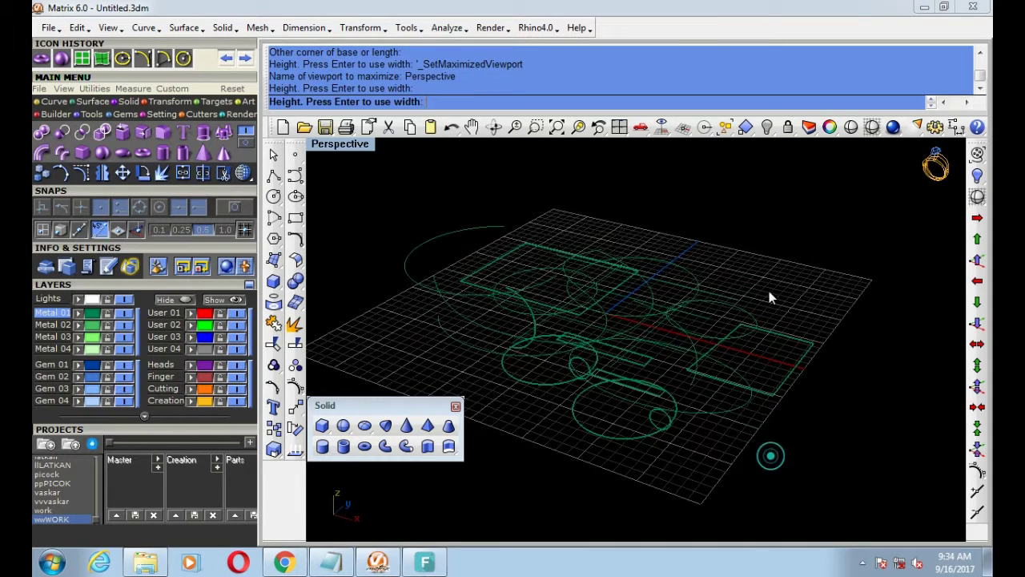
{"action": "left_click", "coordinate": [871, 126]}
{"action": "right_click_drag", "start_coordinate": [609, 240], "coordinate": [168, 214]}
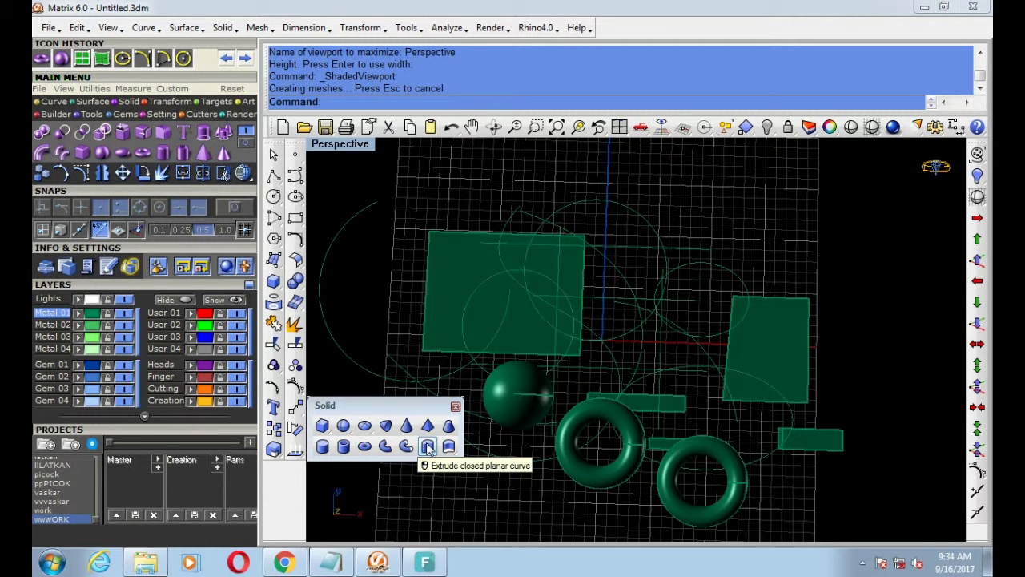
Step: Draw two upright cylinders of different sizes side by side at the back right
{"action": "left_click", "coordinate": [429, 447]}
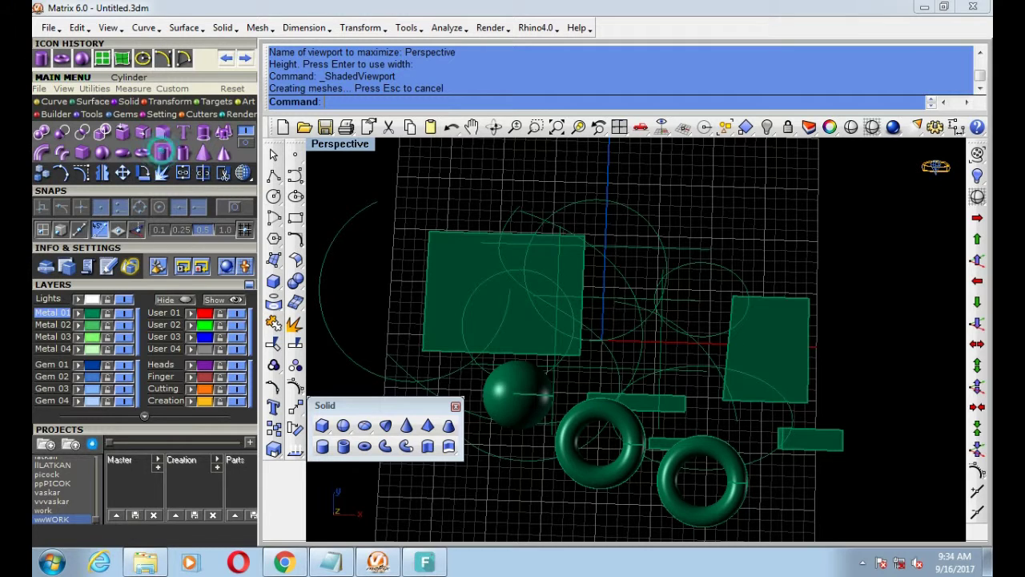
{"action": "left_click", "coordinate": [204, 132]}
{"action": "left_click", "coordinate": [721, 203]}
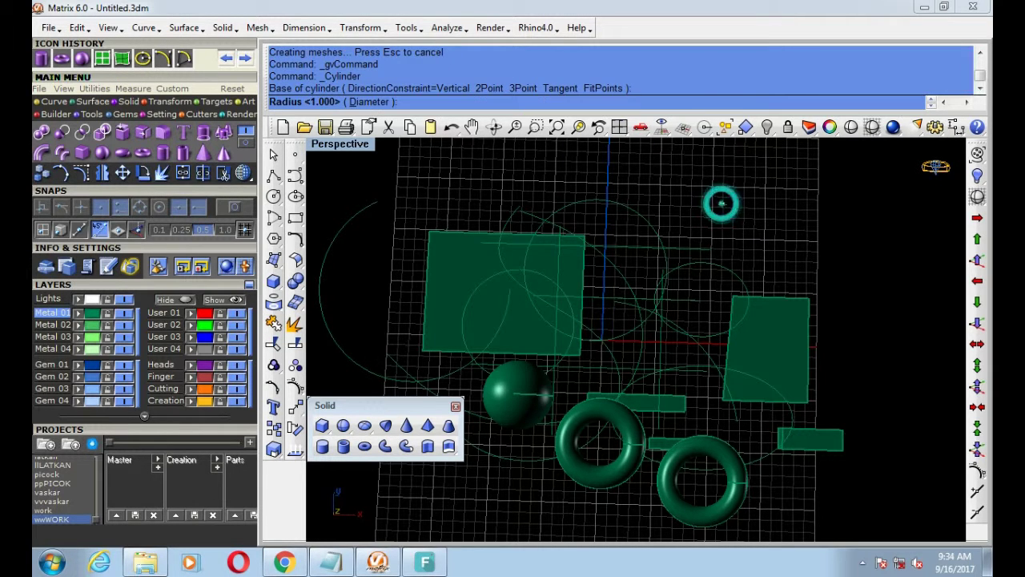
{"action": "left_click", "coordinate": [742, 240]}
{"action": "left_click", "coordinate": [721, 256]}
{"action": "scroll", "coordinate": [741, 243], "scroll_direction": "up", "scroll_amount": 3}
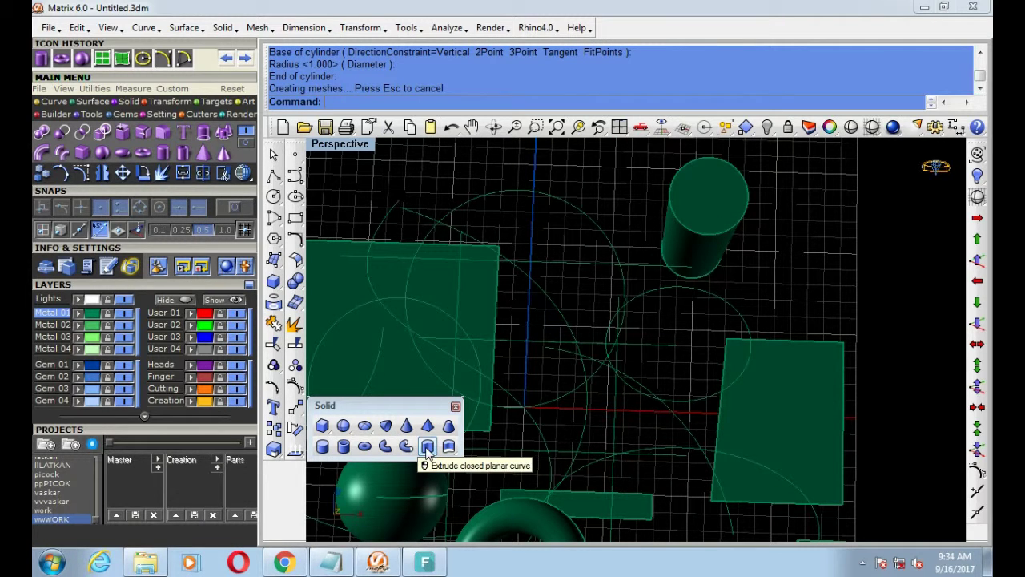
{"action": "left_click", "coordinate": [321, 446]}
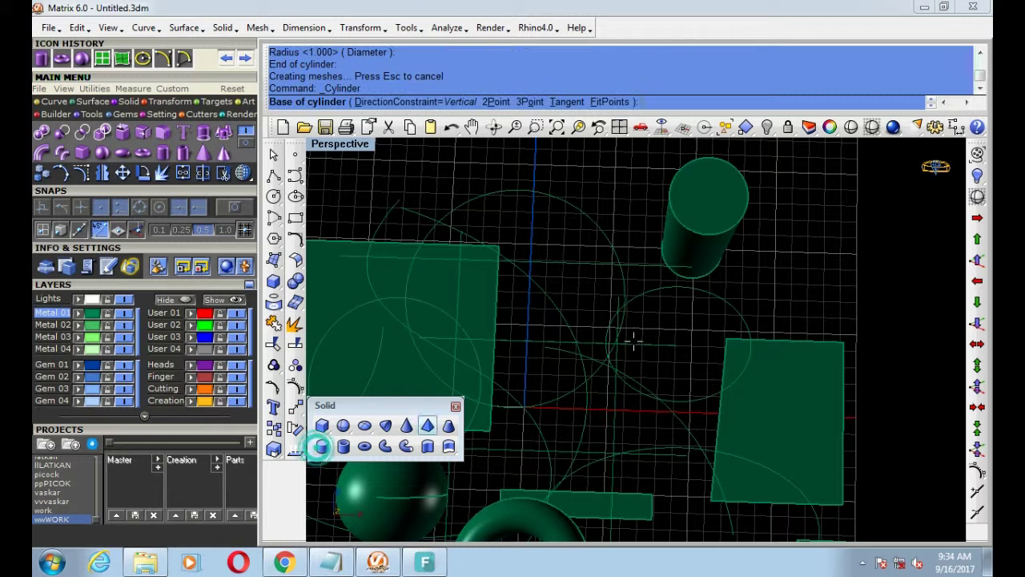
{"action": "left_click", "coordinate": [781, 269]}
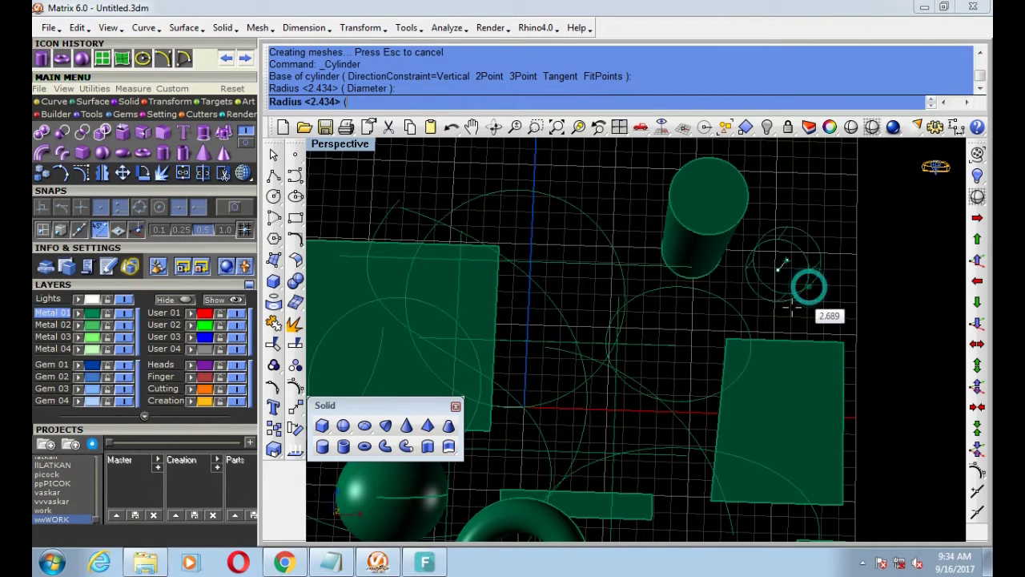
{"action": "left_click", "coordinate": [769, 353]}
{"action": "left_click", "coordinate": [769, 353]}
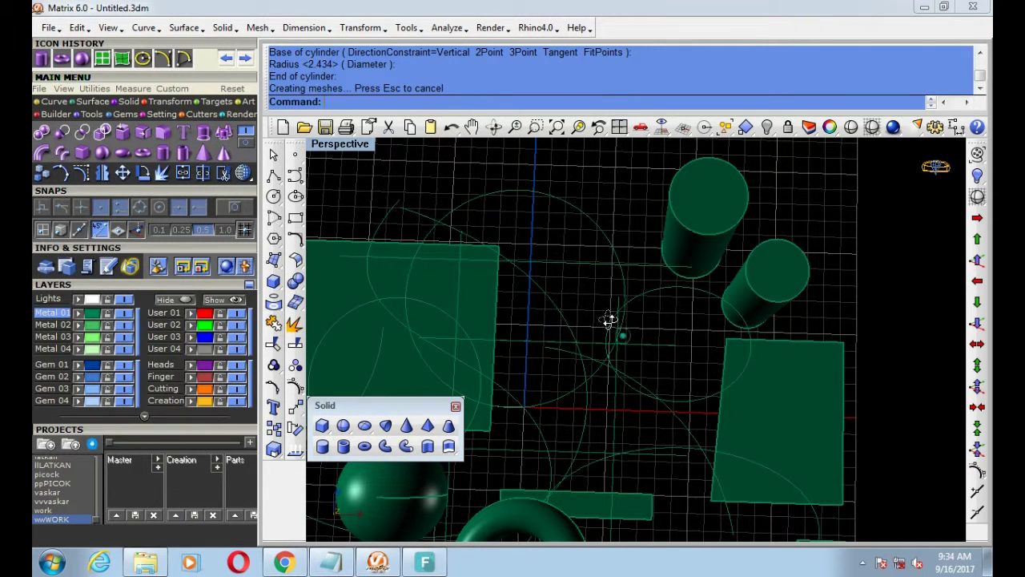
Step: Add a small ellipsoid at the back right beside the cylinders
{"action": "right_click_drag", "start_coordinate": [609, 320], "coordinate": [193, 208]}
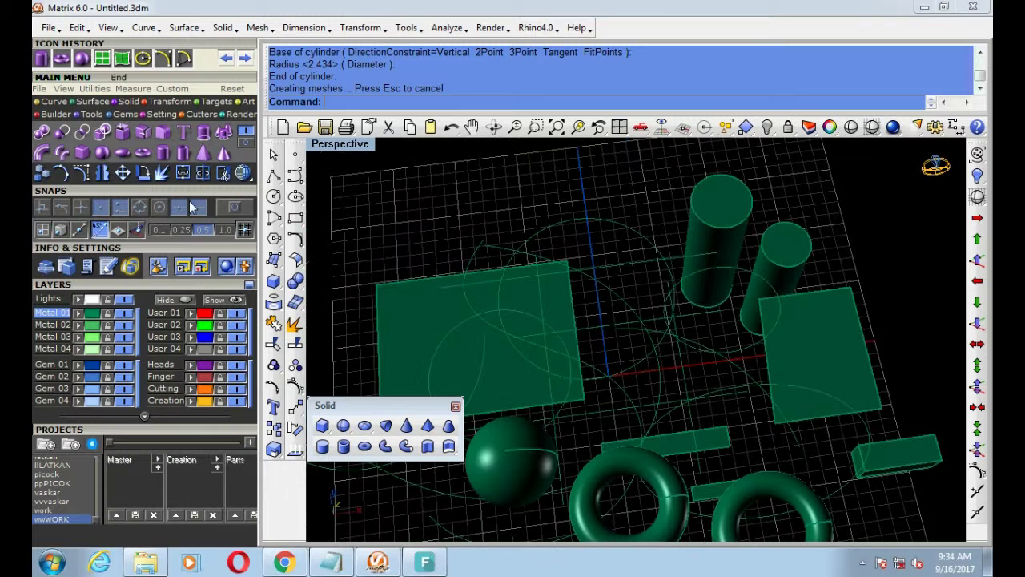
{"action": "left_click", "coordinate": [120, 152]}
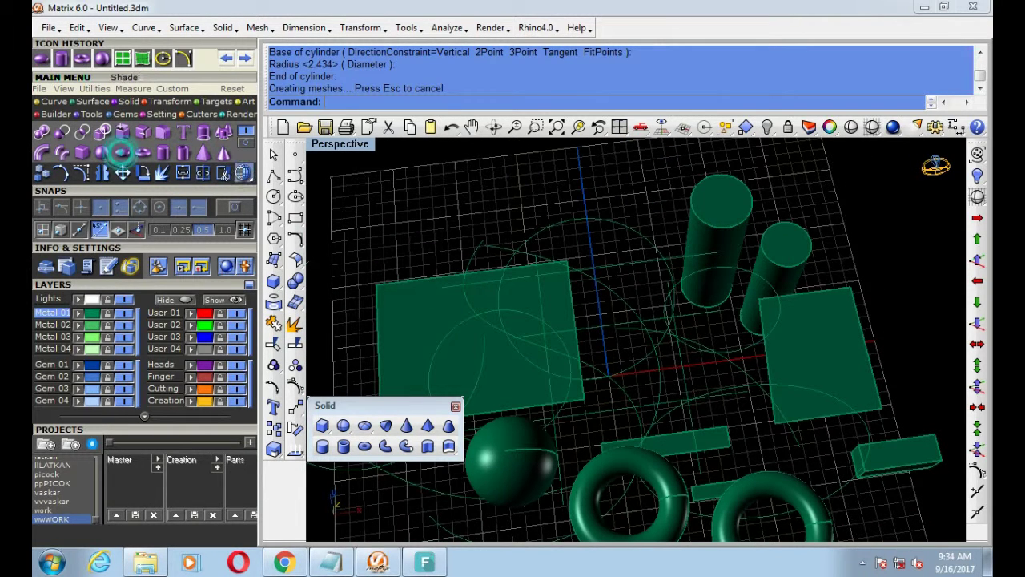
{"action": "left_click", "coordinate": [854, 227]}
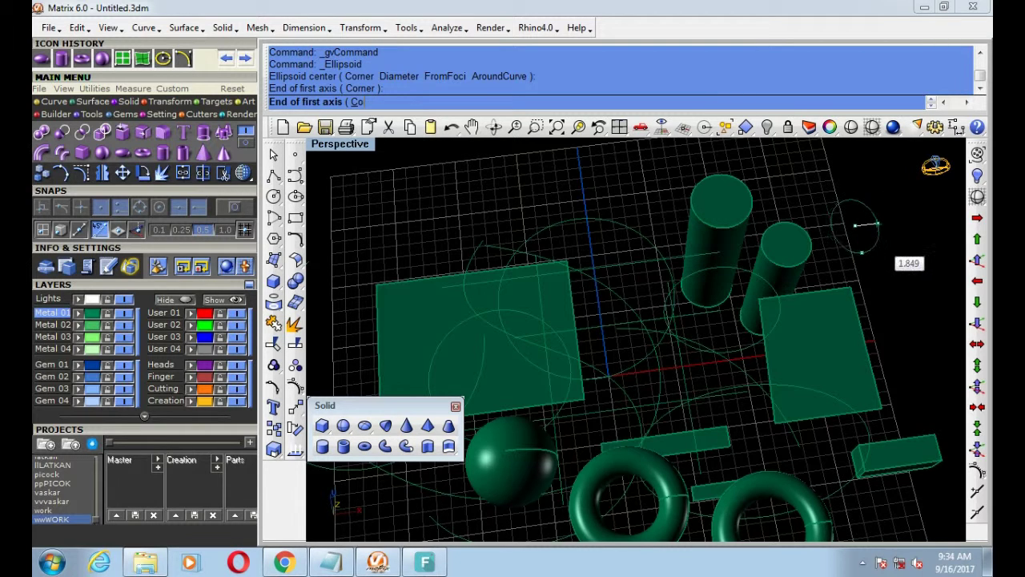
{"action": "left_click", "coordinate": [879, 225]}
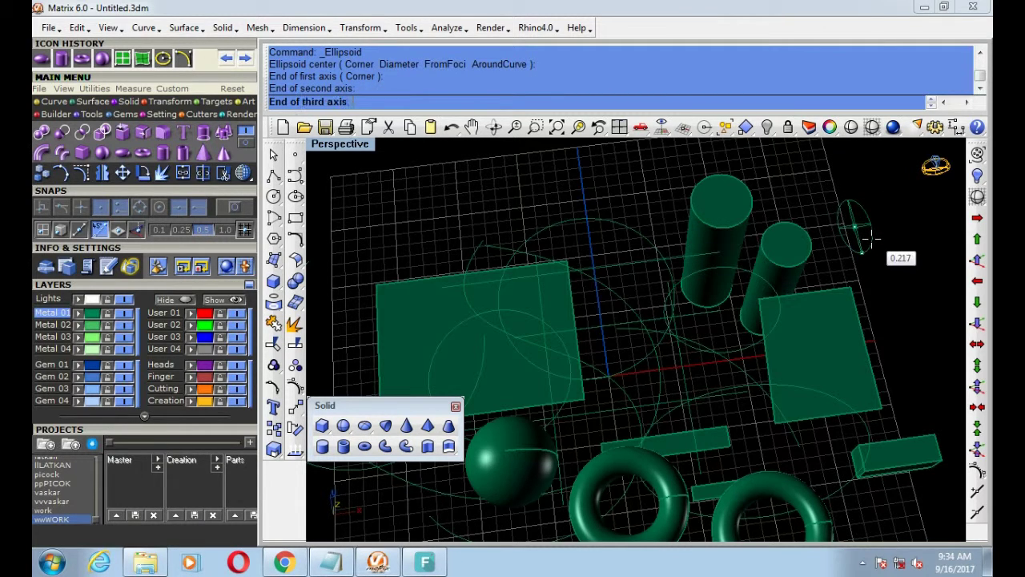
{"action": "left_click", "coordinate": [871, 239]}
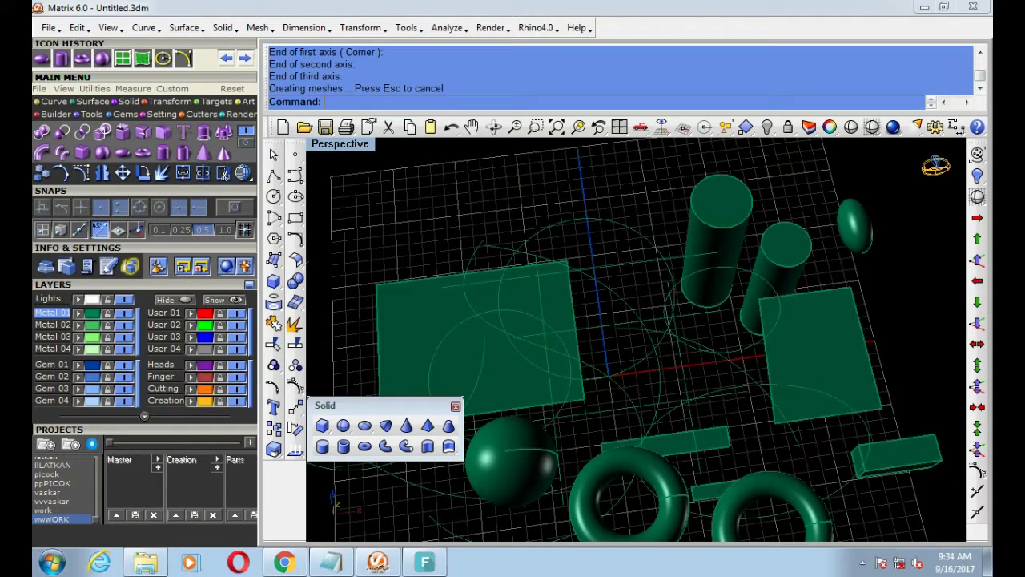
{"action": "right_click_drag", "start_coordinate": [538, 360], "coordinate": [689, 320]}
Step: Float the transform tools and mirror-copy the tall cylinder across a two-point plane
{"action": "scroll", "coordinate": [689, 321], "scroll_direction": "down", "scroll_amount": 5}
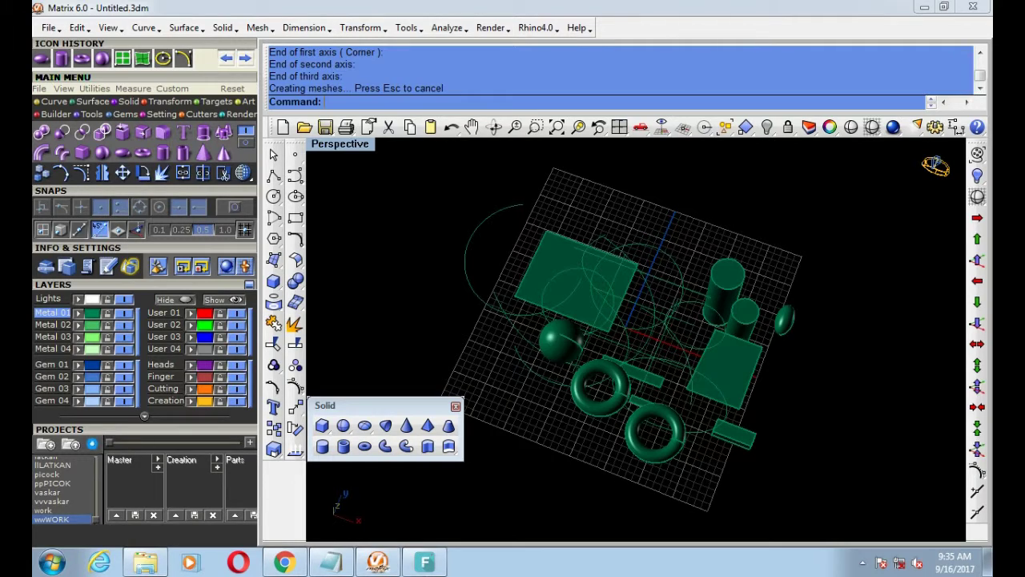
{"action": "scroll", "coordinate": [600, 337], "scroll_direction": "up", "scroll_amount": 3}
{"action": "scroll", "coordinate": [599, 336], "scroll_direction": "up", "scroll_amount": 4}
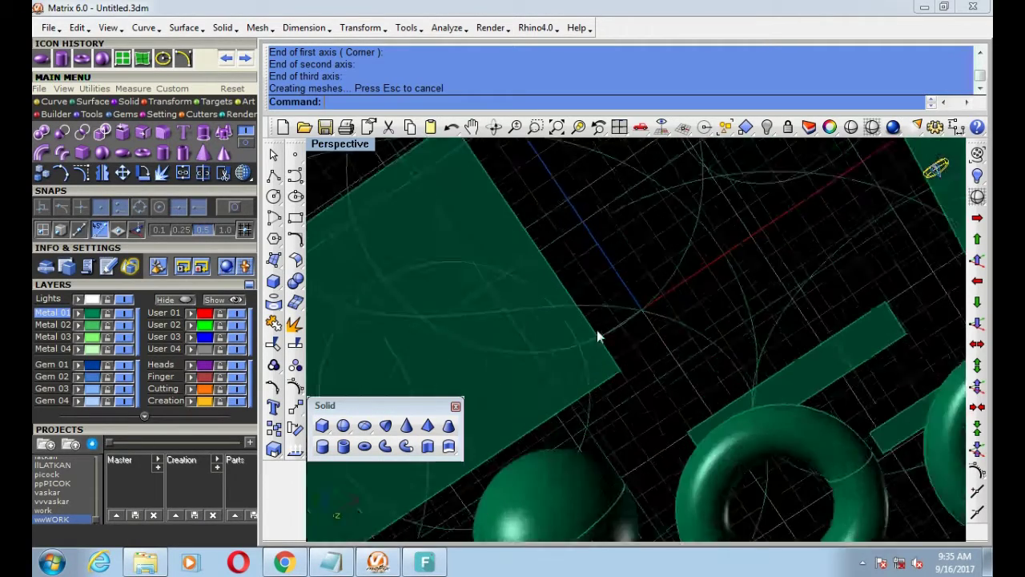
{"action": "scroll", "coordinate": [599, 336], "scroll_direction": "down", "scroll_amount": 7}
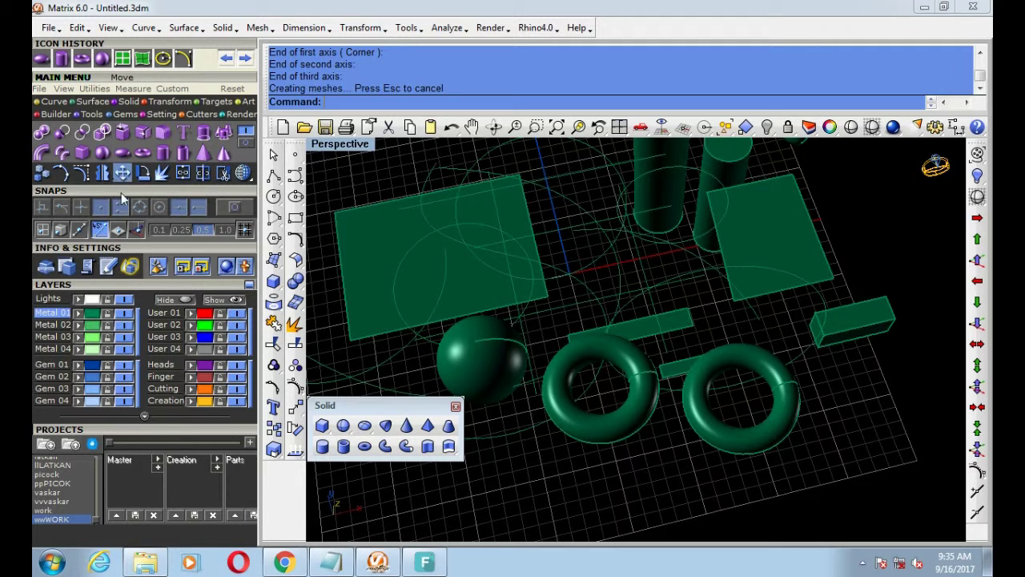
{"action": "left_click", "coordinate": [456, 407]}
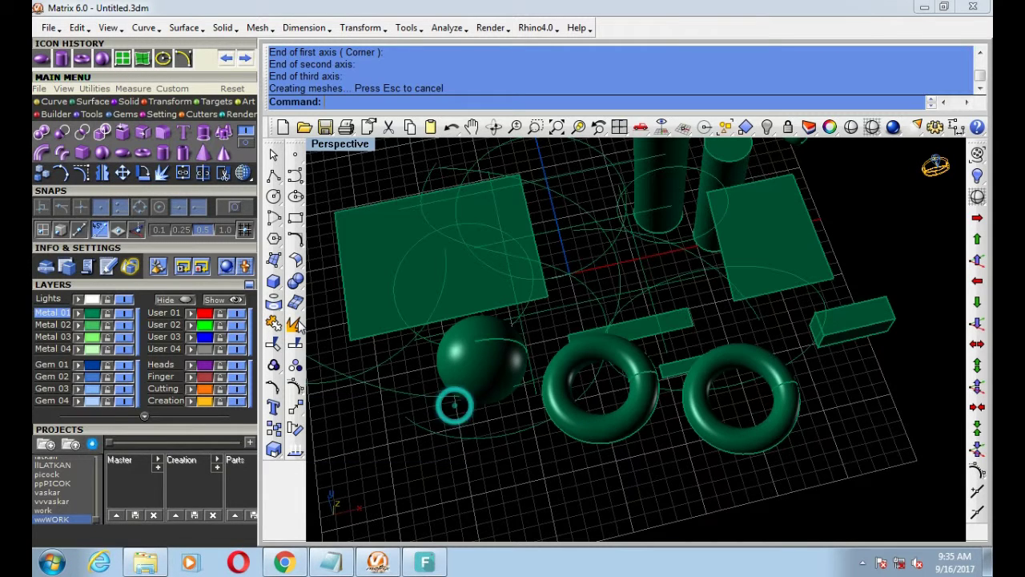
{"action": "left_click", "coordinate": [298, 412]}
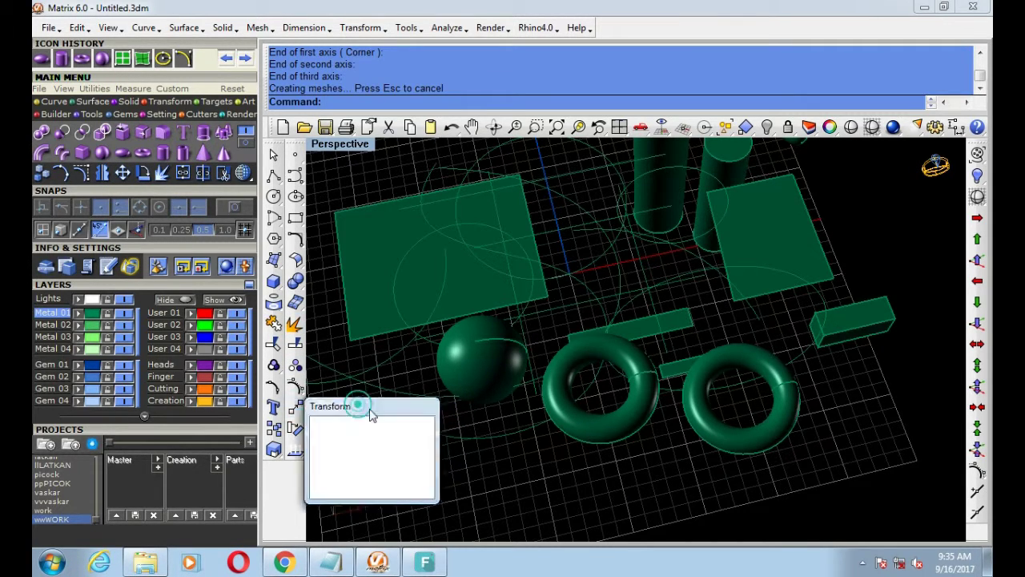
{"action": "left_click_drag", "start_coordinate": [352, 404], "coordinate": [367, 419]}
{"action": "scroll", "coordinate": [573, 328], "scroll_direction": "down", "scroll_amount": 2}
{"action": "left_click", "coordinate": [623, 241]}
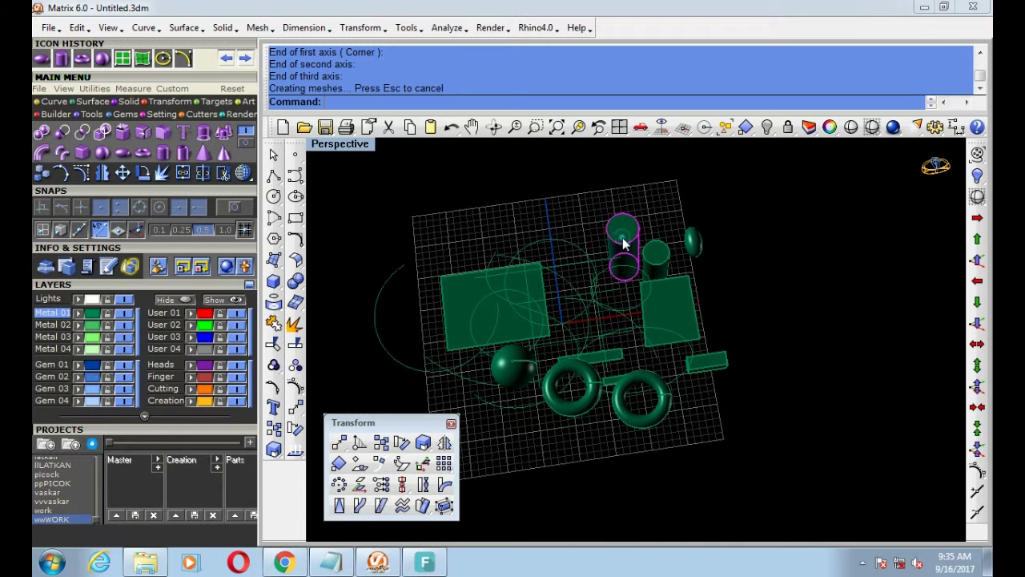
{"action": "left_click", "coordinate": [445, 443]}
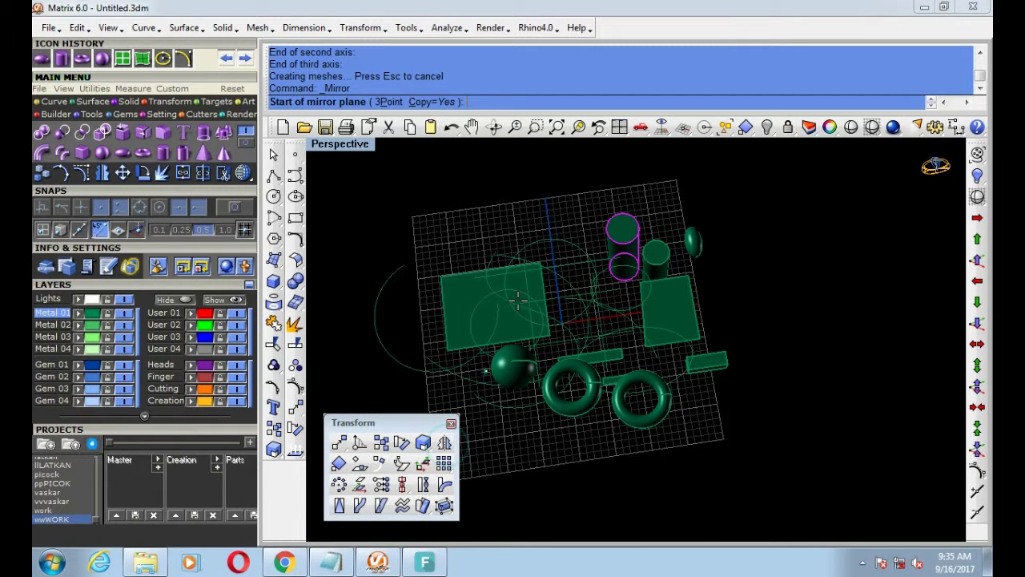
{"action": "left_click", "coordinate": [565, 322]}
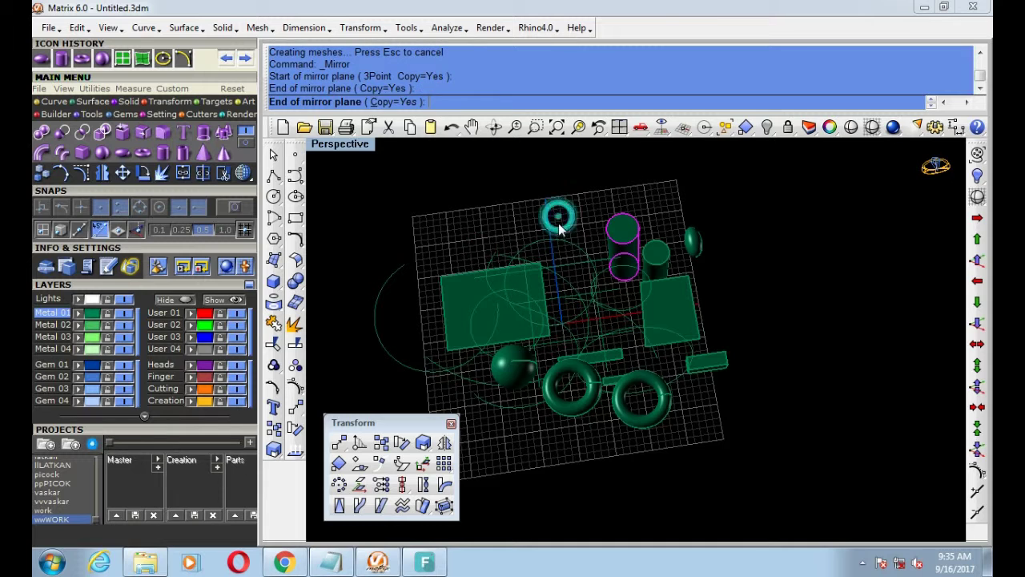
{"action": "left_click", "coordinate": [549, 202]}
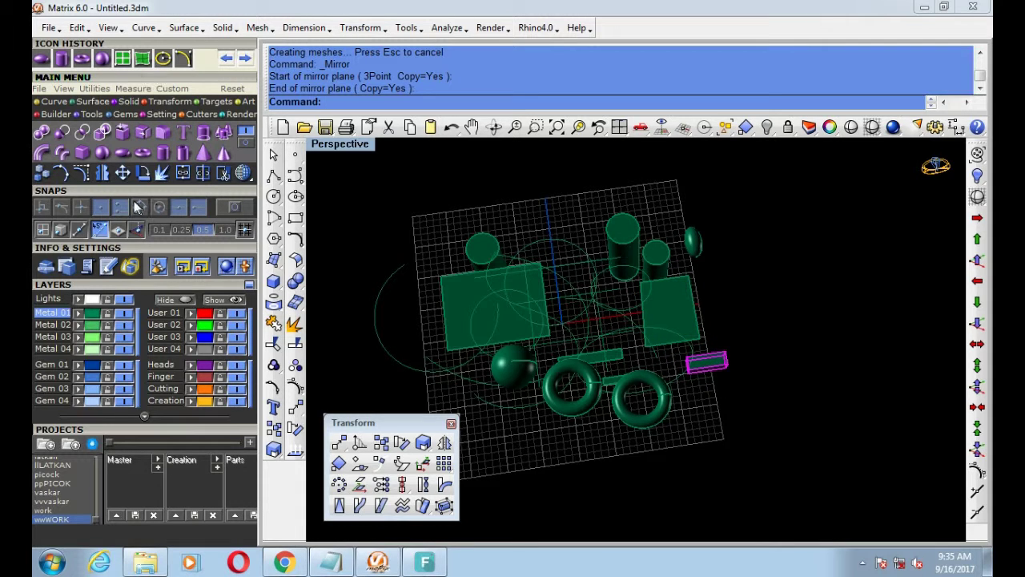
Step: Mirror-copy the small flat box twice onto opposite sides of the grid
{"action": "left_click", "coordinate": [124, 174]}
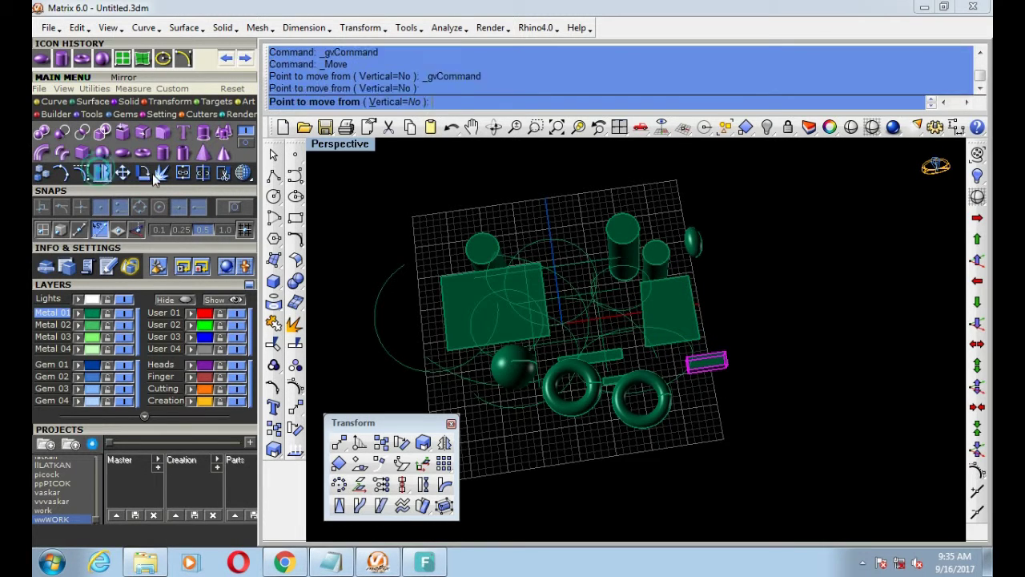
{"action": "left_click", "coordinate": [102, 173]}
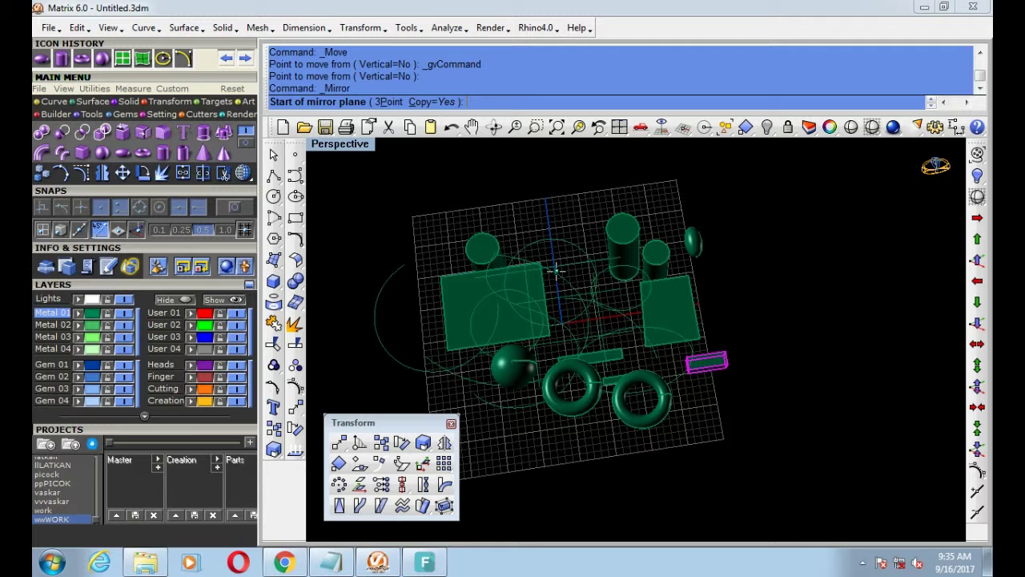
{"action": "left_click", "coordinate": [565, 329]}
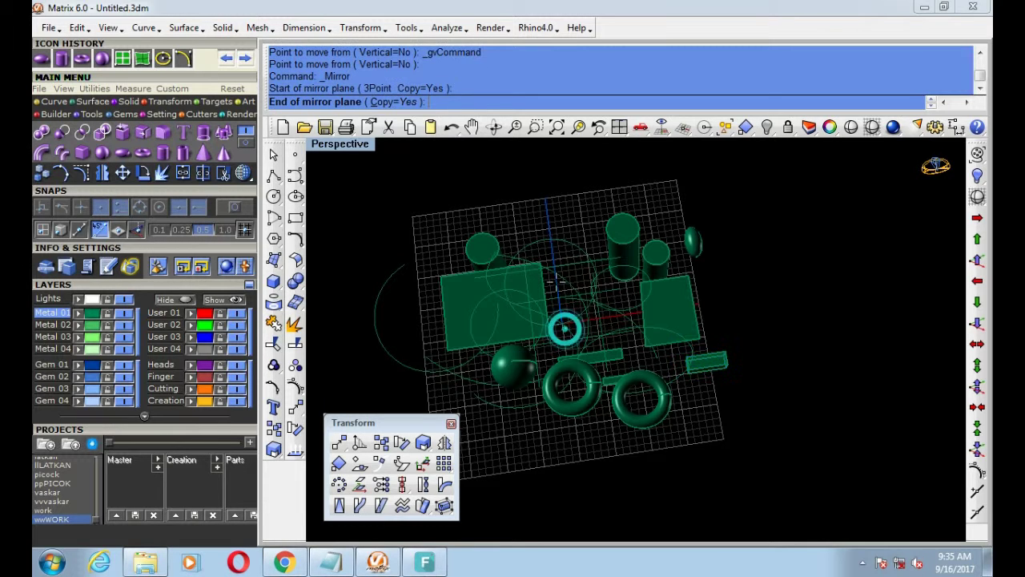
{"action": "left_click", "coordinate": [547, 218]}
{"action": "scroll", "coordinate": [630, 318], "scroll_direction": "down", "scroll_amount": 2}
{"action": "scroll", "coordinate": [587, 321], "scroll_direction": "up", "scroll_amount": 2}
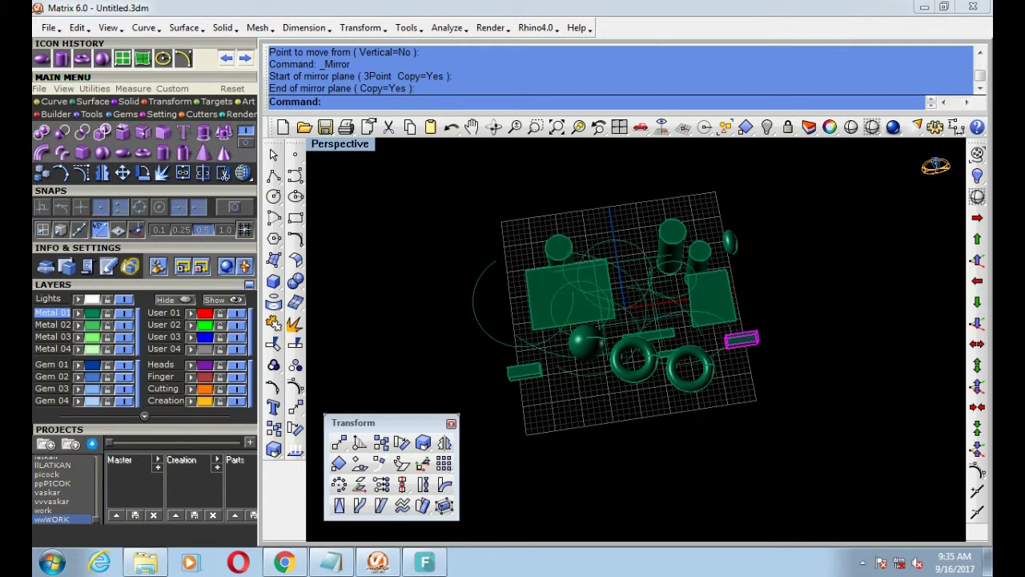
{"action": "left_click", "coordinate": [102, 173]}
{"action": "left_click", "coordinate": [395, 237]}
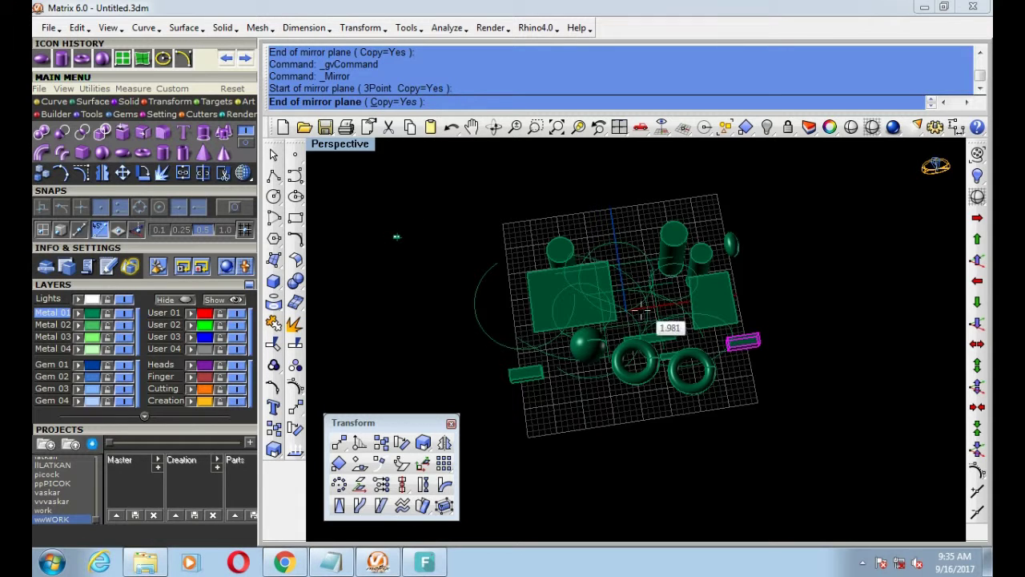
{"action": "left_click", "coordinate": [669, 330]}
{"action": "left_click", "coordinate": [673, 232]}
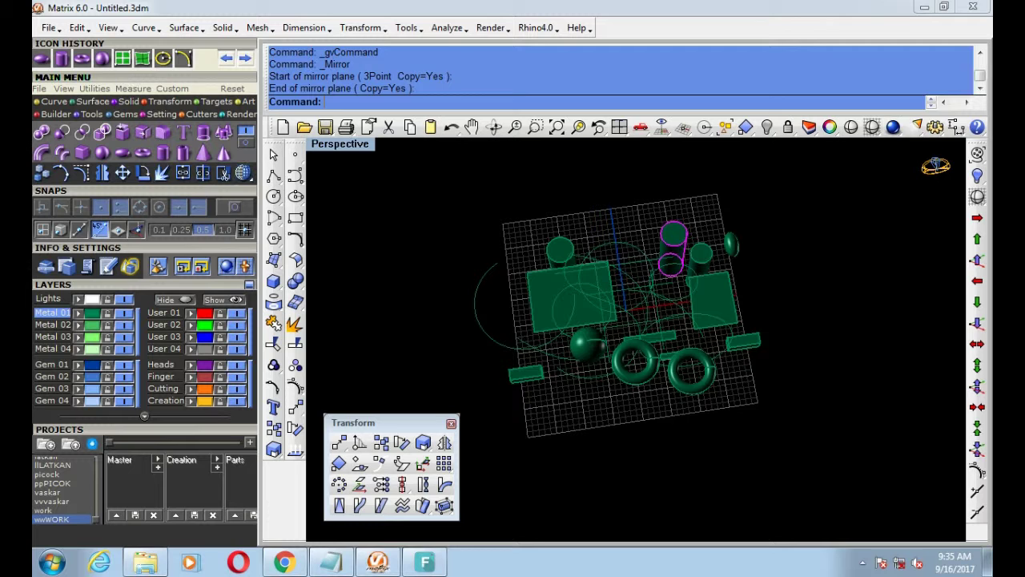
Step: Move the cylinder further back, then slightly left, on the grid
{"action": "key", "text": "m"}
{"action": "left_click", "coordinate": [682, 268]}
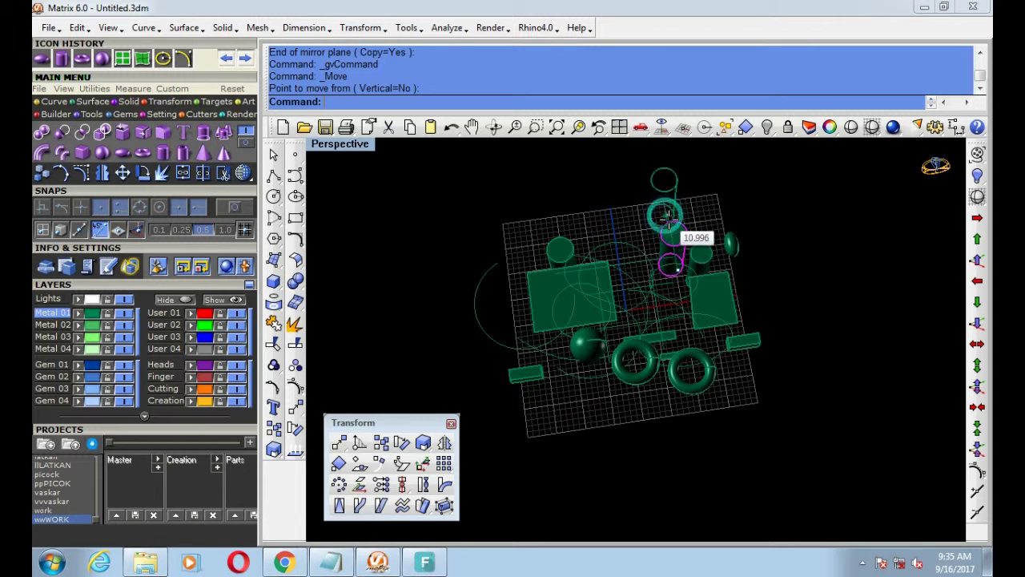
{"action": "left_click", "coordinate": [673, 217]}
{"action": "right_click", "coordinate": [706, 212]}
{"action": "left_click", "coordinate": [706, 212]}
{"action": "left_click", "coordinate": [677, 218]}
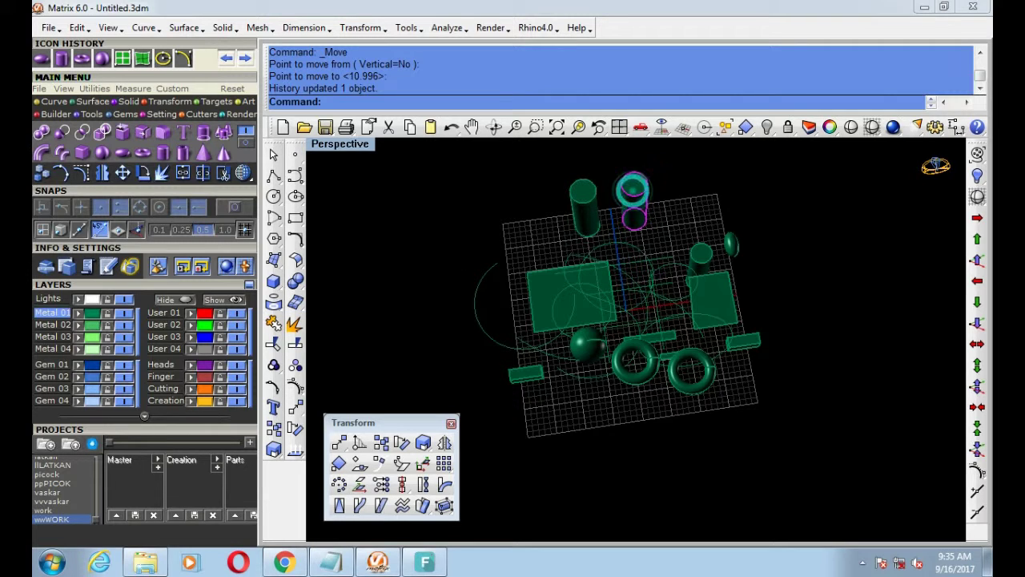
Step: Reposition the cylinder up-right, then slightly lower, and deselect it
{"action": "left_click", "coordinate": [298, 413]}
{"action": "left_click", "coordinate": [643, 225]}
{"action": "left_click", "coordinate": [693, 263]}
{"action": "right_click", "coordinate": [685, 213]}
{"action": "right_click", "coordinate": [681, 241]}
{"action": "left_click", "coordinate": [681, 209]}
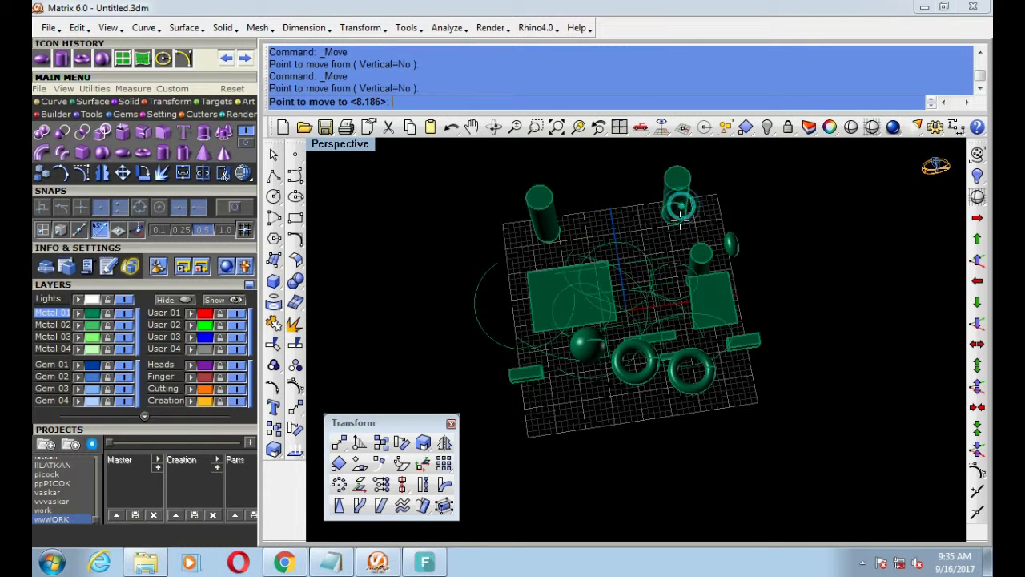
{"action": "left_click", "coordinate": [682, 253]}
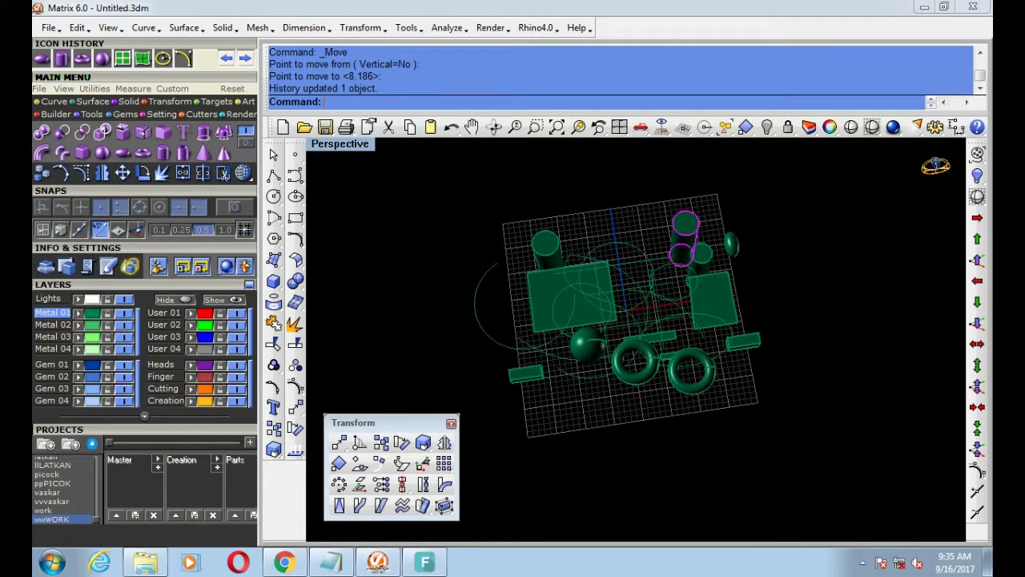
{"action": "left_click", "coordinate": [622, 449]}
{"action": "right_click_drag", "start_coordinate": [623, 449], "coordinate": [664, 350]}
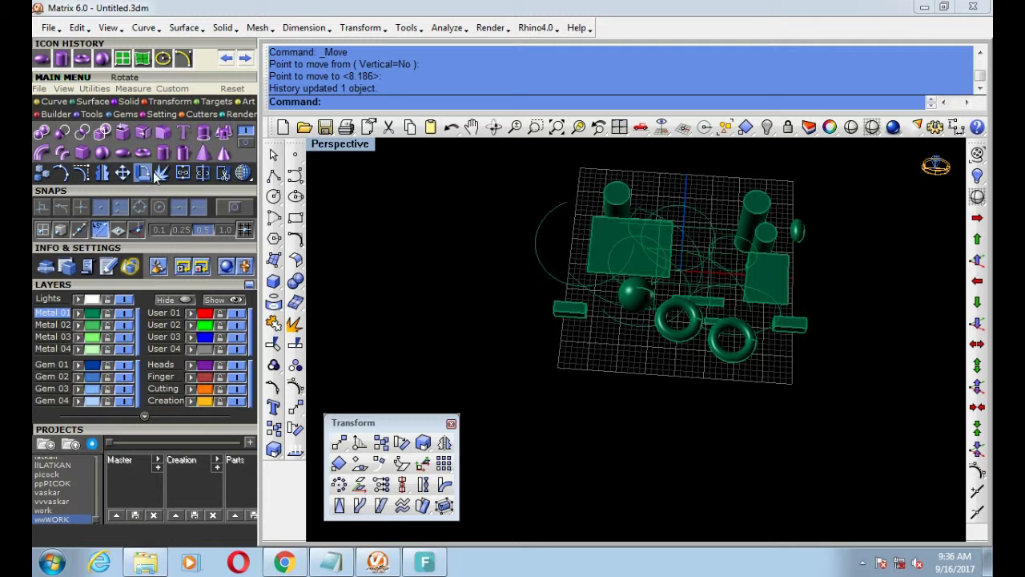
Step: Explode the tall right cylinder into surfaces and delete its top cap
{"action": "scroll", "coordinate": [687, 231], "scroll_direction": "up", "scroll_amount": 2}
{"action": "left_click", "coordinate": [781, 210]}
{"action": "left_click", "coordinate": [164, 174]}
{"action": "mouse_move", "coordinate": [782, 192]}
{"action": "right_mouse_down", "text": "shift"}
{"action": "mouse_move", "coordinate": [742, 238]}
{"action": "mouse_move", "coordinate": [600, 228]}
{"action": "right_mouse_up", "text": "shift"}
{"action": "left_click", "coordinate": [742, 238]}
{"action": "key", "text": "Delete"}
Step: Explode the left cylinder and delete its top cap, leaving it open
{"action": "left_click", "coordinate": [498, 216]}
{"action": "left_click", "coordinate": [293, 322]}
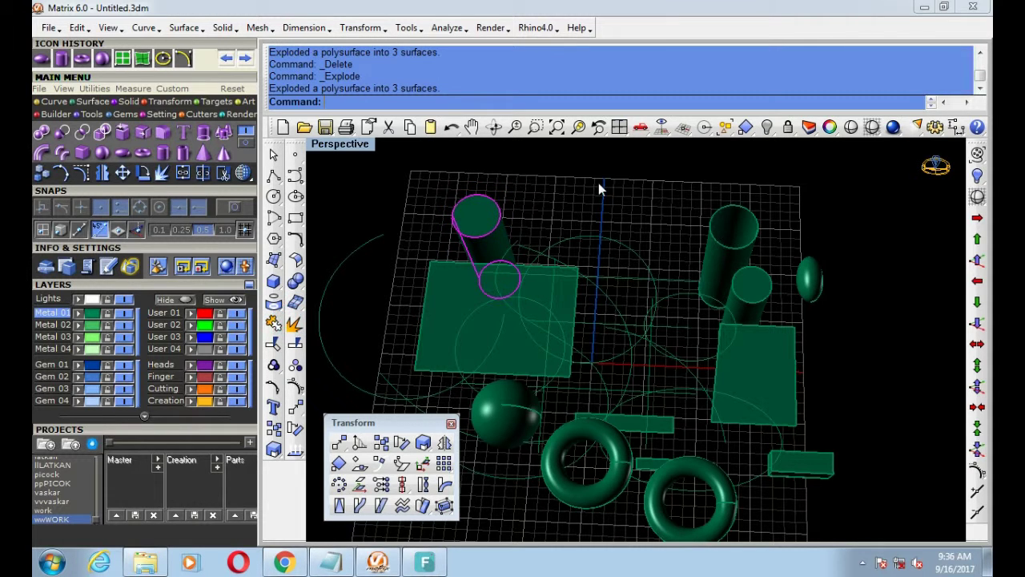
{"action": "key", "text": "Delete"}
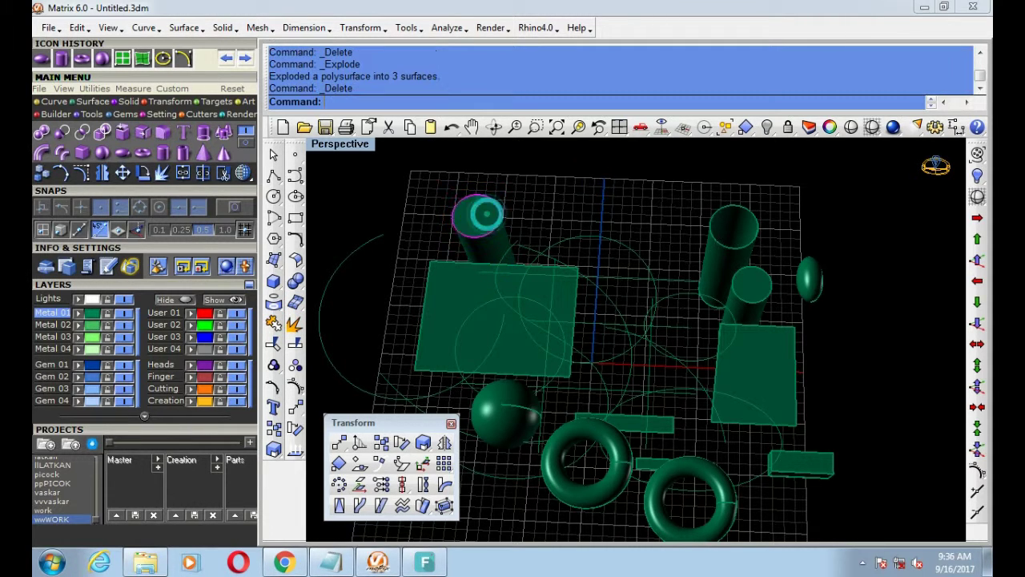
{"action": "mouse_move", "coordinate": [481, 211]}
{"action": "right_mouse_down"}
{"action": "mouse_move", "coordinate": [513, 240]}
{"action": "mouse_move", "coordinate": [563, 261]}
{"action": "mouse_move", "coordinate": [633, 221]}
{"action": "right_mouse_up"}
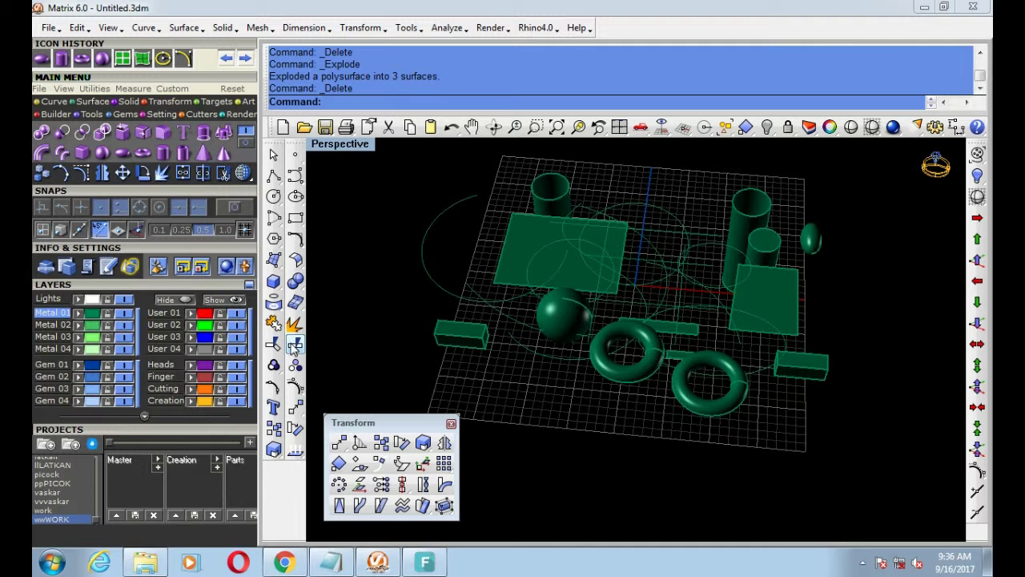
{"action": "scroll", "coordinate": [609, 236], "scroll_direction": "up", "scroll_amount": 3}
{"action": "left_click", "coordinate": [623, 242]}
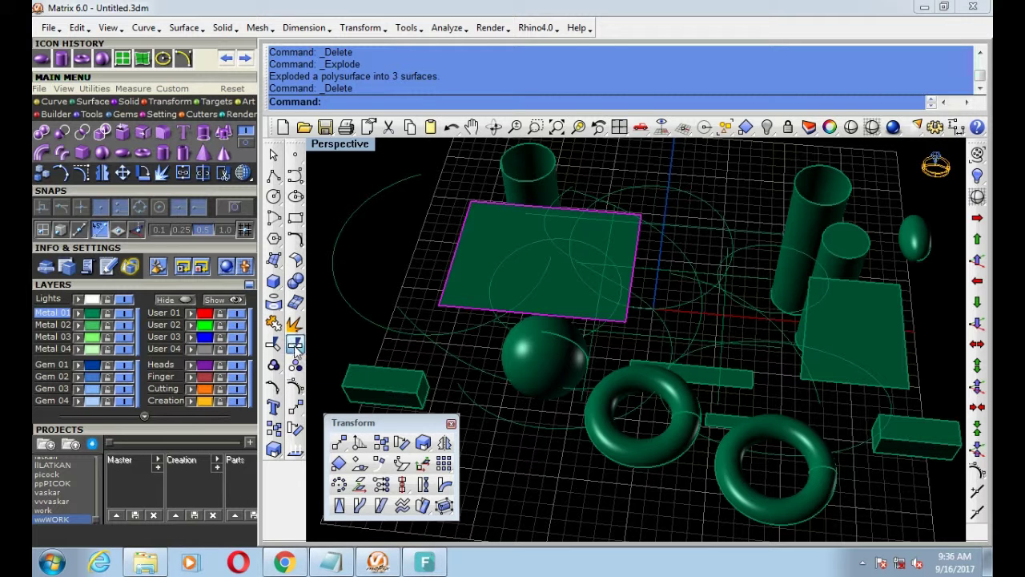
Step: Split the rectangle surface along an isocurve, then split the larger piece again
{"action": "left_click", "coordinate": [296, 345]}
{"action": "left_click", "coordinate": [606, 234]}
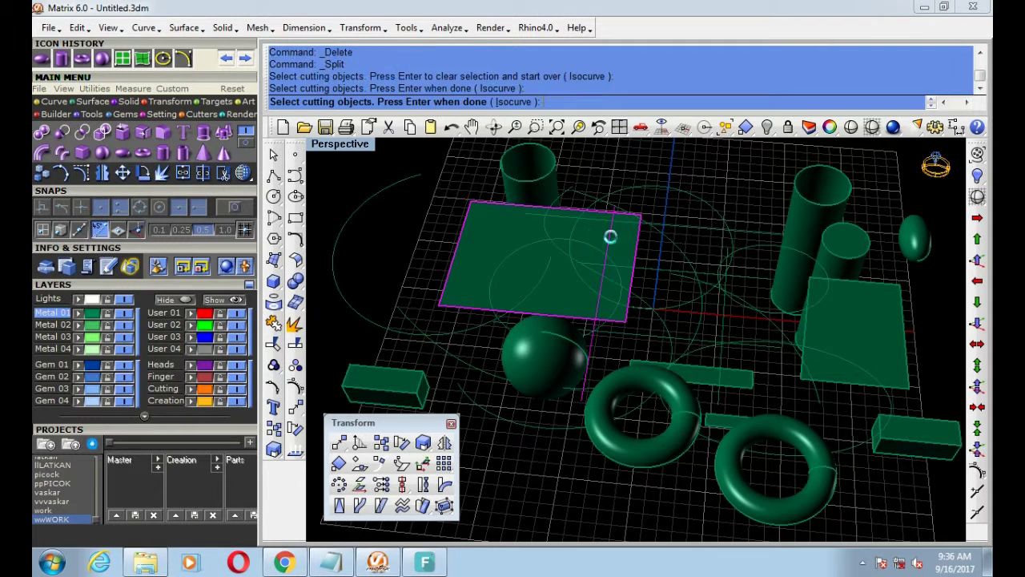
{"action": "key", "text": "Return"}
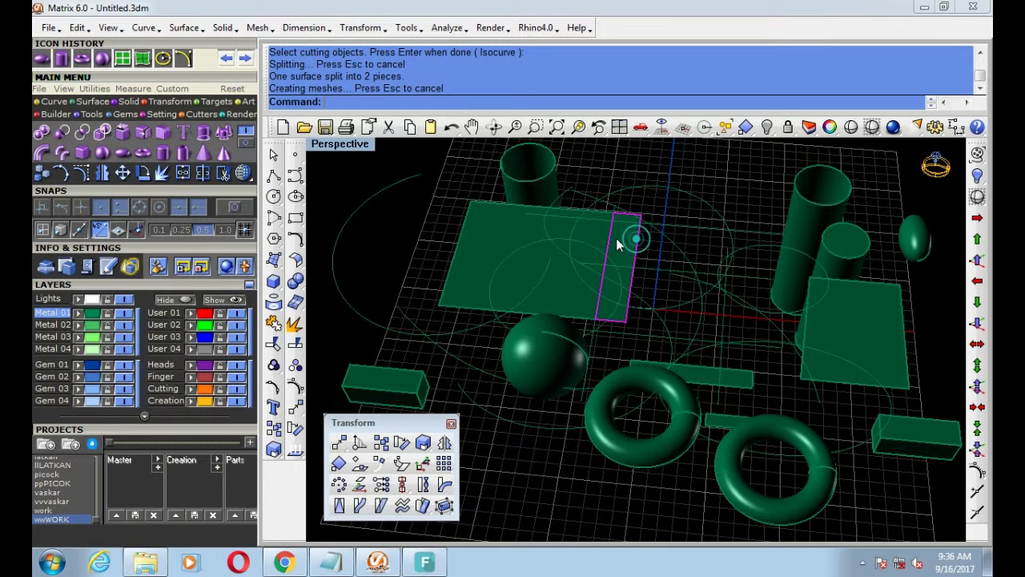
{"action": "left_click", "coordinate": [502, 242]}
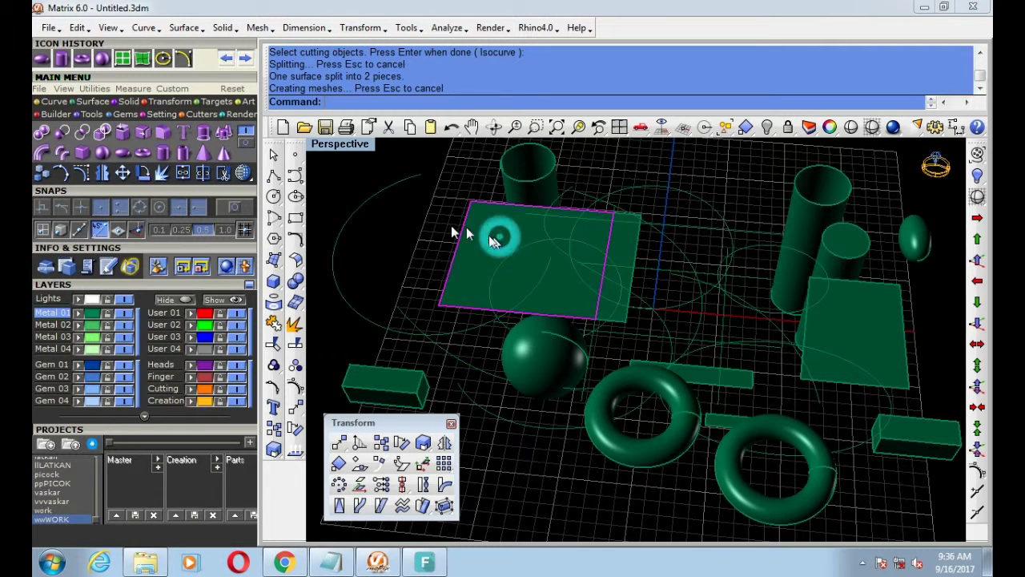
{"action": "left_click", "coordinate": [204, 174]}
{"action": "left_click", "coordinate": [542, 243]}
{"action": "key", "text": "Return"}
{"action": "mouse_move", "coordinate": [528, 265]}
{"action": "right_mouse_down"}
{"action": "mouse_move", "coordinate": [567, 231]}
{"action": "mouse_move", "coordinate": [609, 230]}
{"action": "mouse_move", "coordinate": [561, 164]}
{"action": "right_mouse_up"}
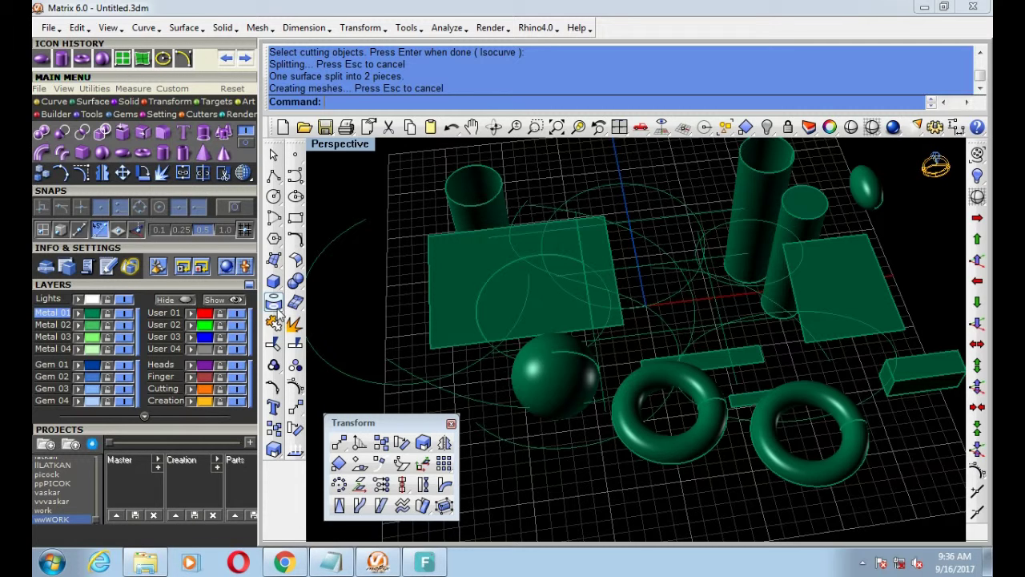
{"action": "scroll", "coordinate": [623, 247], "scroll_direction": "up", "scroll_amount": 3}
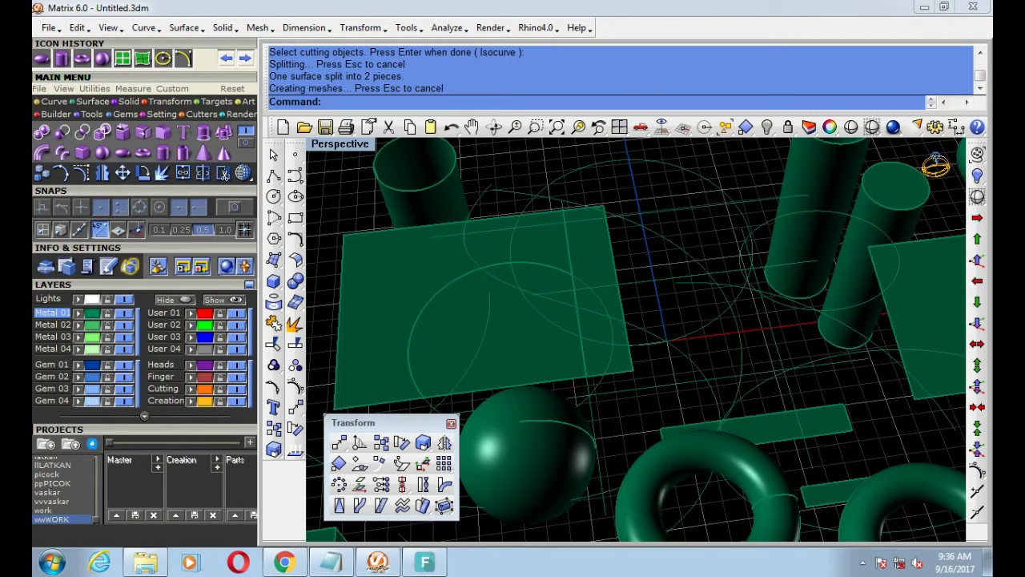
Step: Undo the last split with Ctrl+Z, redo it with Ctrl+Y, and clear the selection
{"action": "key", "text": "ctrl+z"}
{"action": "key", "text": "ctrl+z"}
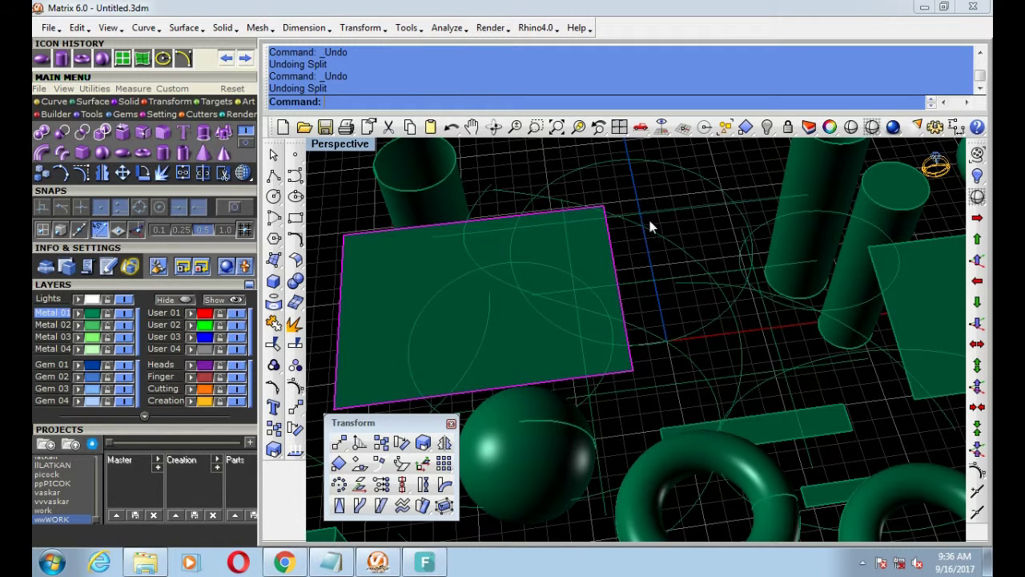
{"action": "scroll", "coordinate": [531, 277], "scroll_direction": "down", "scroll_amount": 2}
{"action": "scroll", "coordinate": [531, 276], "scroll_direction": "down", "scroll_amount": 2}
{"action": "key", "text": "ctrl+y"}
{"action": "key", "text": "ctrl+y"}
{"action": "left_click", "coordinate": [826, 291]}
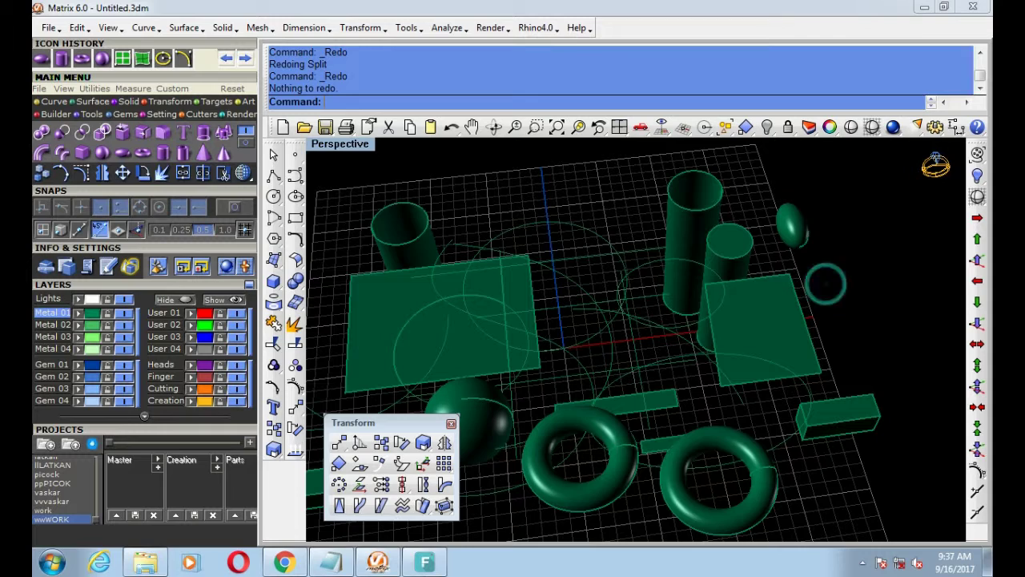
{"action": "scroll", "coordinate": [597, 343], "scroll_direction": "down", "scroll_amount": 3}
{"action": "scroll", "coordinate": [675, 278], "scroll_direction": "up", "scroll_amount": 2}
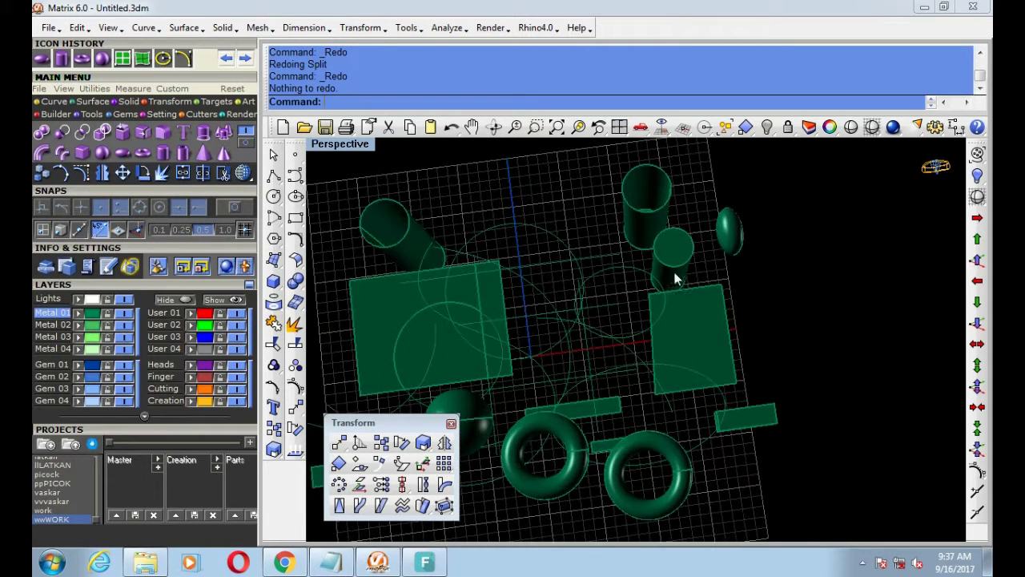
{"action": "right_click_drag", "start_coordinate": [666, 322], "coordinate": [705, 288]}
{"action": "scroll", "coordinate": [721, 264], "scroll_direction": "up", "scroll_amount": 3}
Step: Delete the selected object at the upper right of the scene
{"action": "left_click", "coordinate": [727, 257]}
{"action": "left_click", "coordinate": [687, 232]}
{"action": "mouse_move", "coordinate": [686, 232]}
{"action": "right_mouse_down"}
{"action": "mouse_move", "coordinate": [645, 317]}
{"action": "mouse_move", "coordinate": [657, 297]}
{"action": "right_mouse_up"}
{"action": "key", "text": "Delete"}
Step: Cap the planar holes of the tall and left open cylinders
{"action": "left_click", "coordinate": [673, 287]}
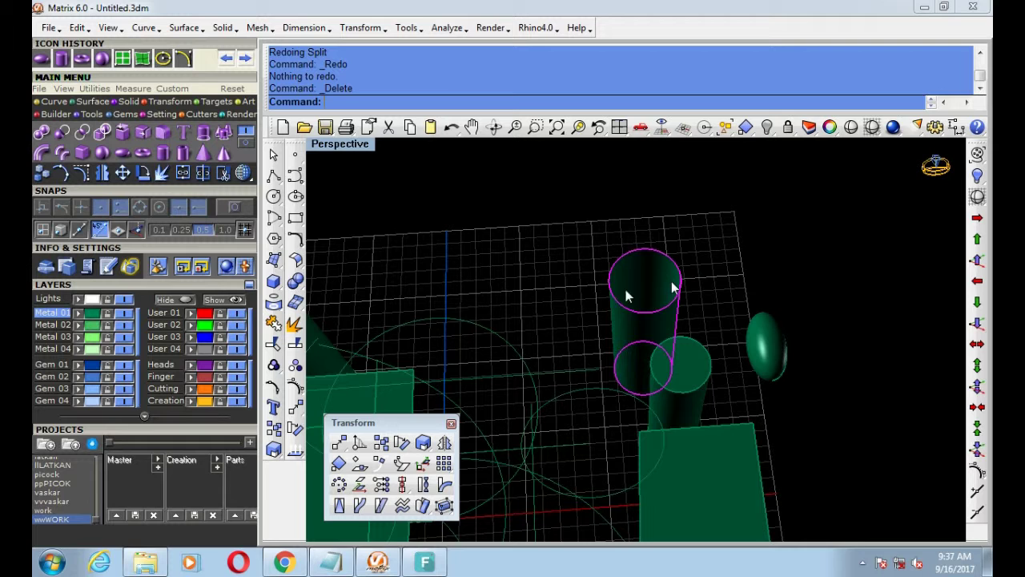
{"action": "left_click", "coordinate": [275, 280]}
{"action": "left_click", "coordinate": [295, 280]}
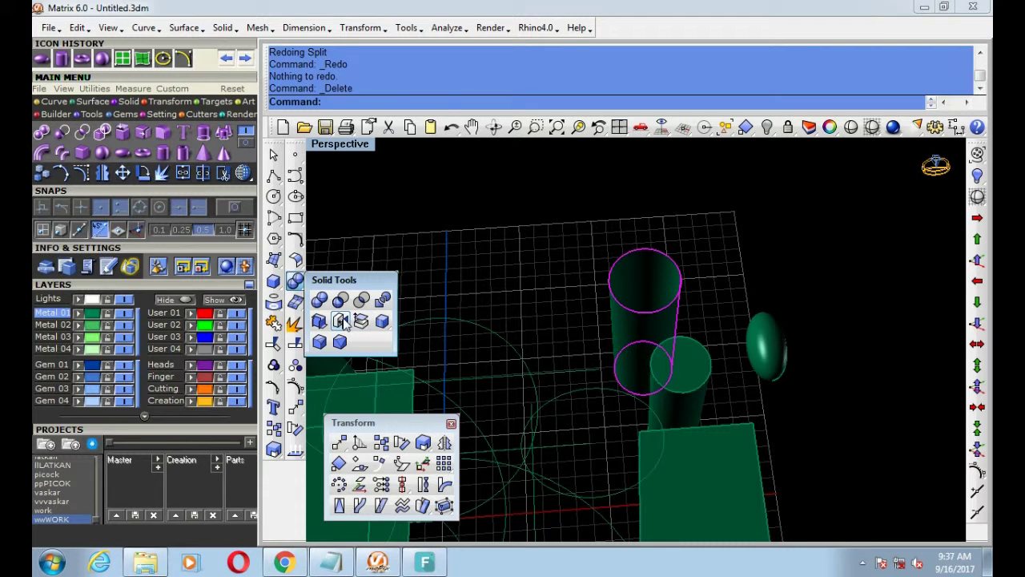
{"action": "left_click", "coordinate": [343, 321]}
{"action": "right_click", "coordinate": [636, 312]}
{"action": "scroll", "coordinate": [636, 312], "scroll_direction": "down", "scroll_amount": 5}
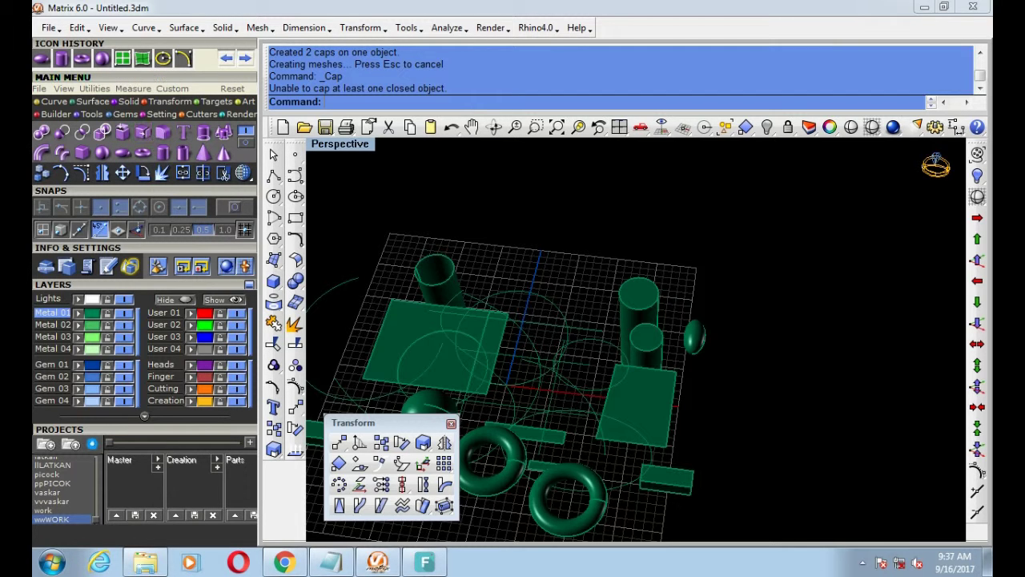
{"action": "left_click", "coordinate": [122, 133]}
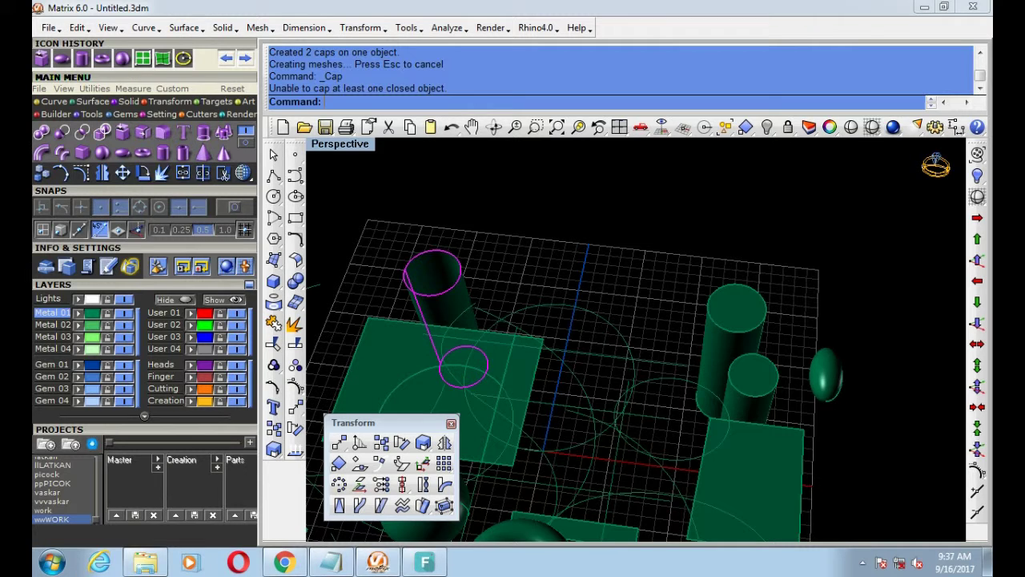
{"action": "left_click", "coordinate": [122, 133]}
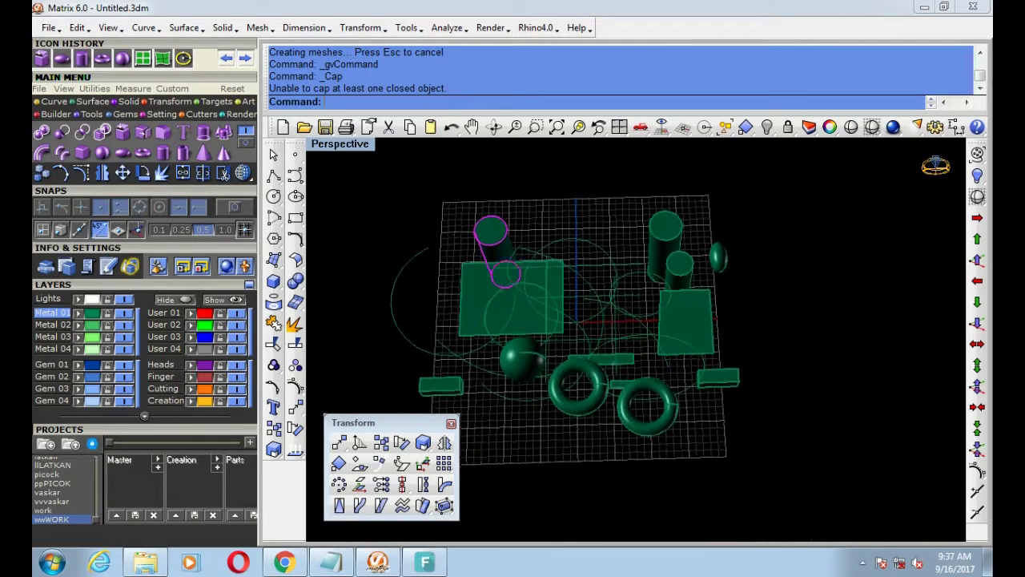
{"action": "mouse_move", "coordinate": [561, 320]}
{"action": "right_mouse_down"}
{"action": "mouse_move", "coordinate": [598, 375]}
{"action": "mouse_move", "coordinate": [609, 320]}
{"action": "mouse_move", "coordinate": [560, 321]}
{"action": "right_mouse_up"}
Step: Move the front box onto the red User 01 layer
{"action": "left_click", "coordinate": [762, 273]}
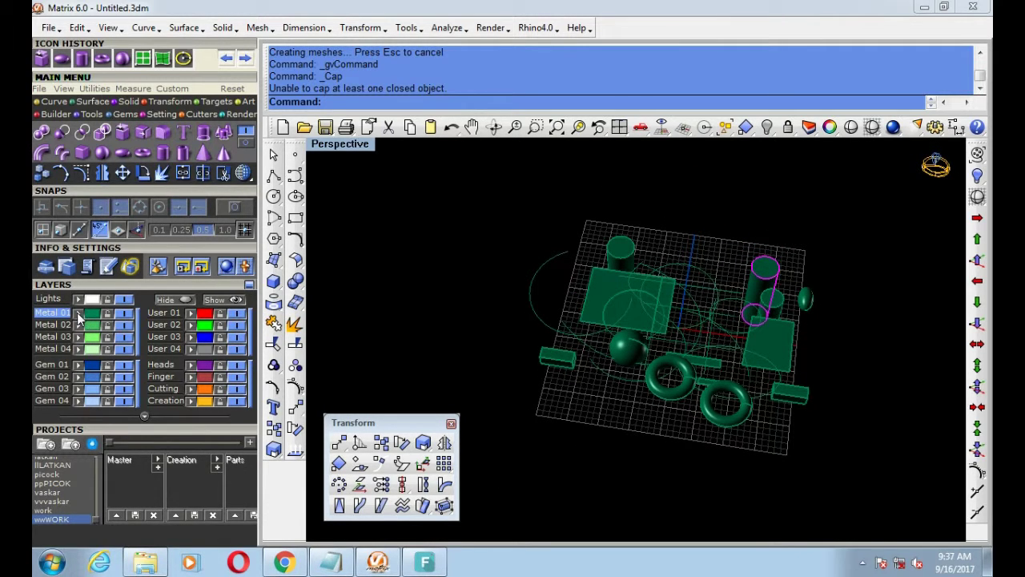
{"action": "left_click", "coordinate": [768, 353]}
{"action": "left_click", "coordinate": [190, 312]}
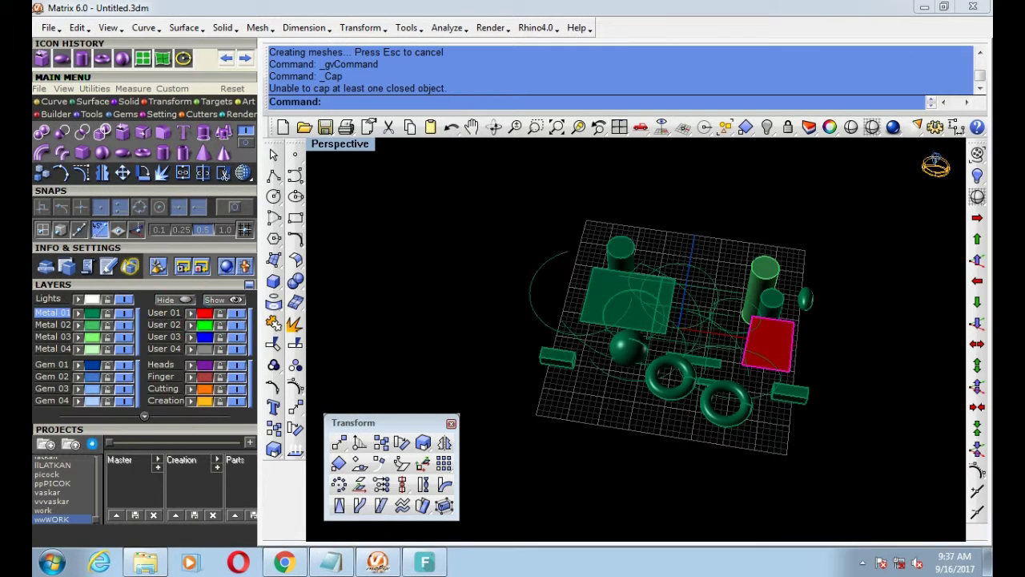
Step: Put the front torus on the purple Heads layer and lock it
{"action": "left_click", "coordinate": [676, 388]}
{"action": "left_click", "coordinate": [191, 365]}
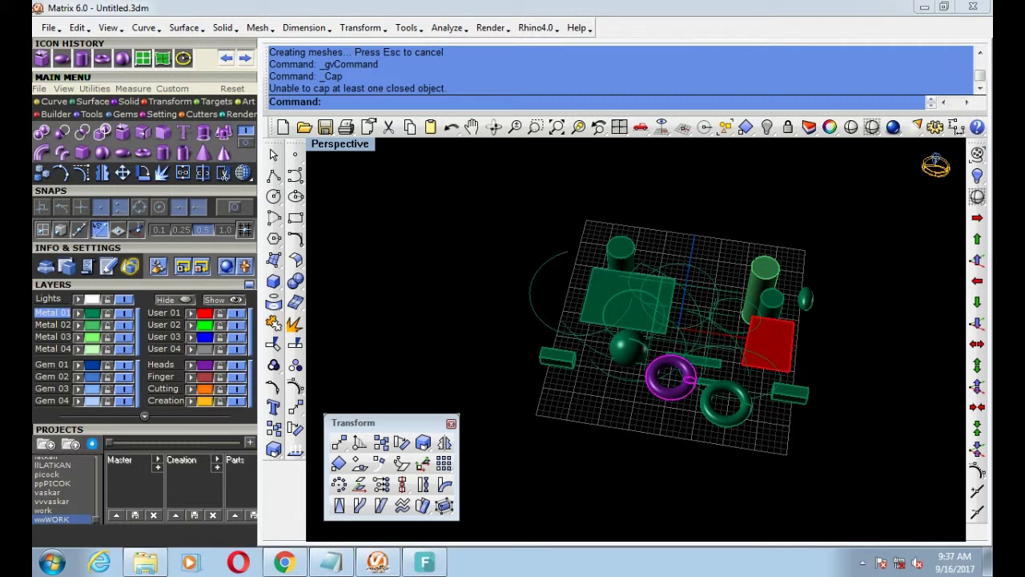
{"action": "scroll", "coordinate": [613, 394], "scroll_direction": "up", "scroll_amount": 2}
{"action": "scroll", "coordinate": [612, 395], "scroll_direction": "up", "scroll_amount": 5}
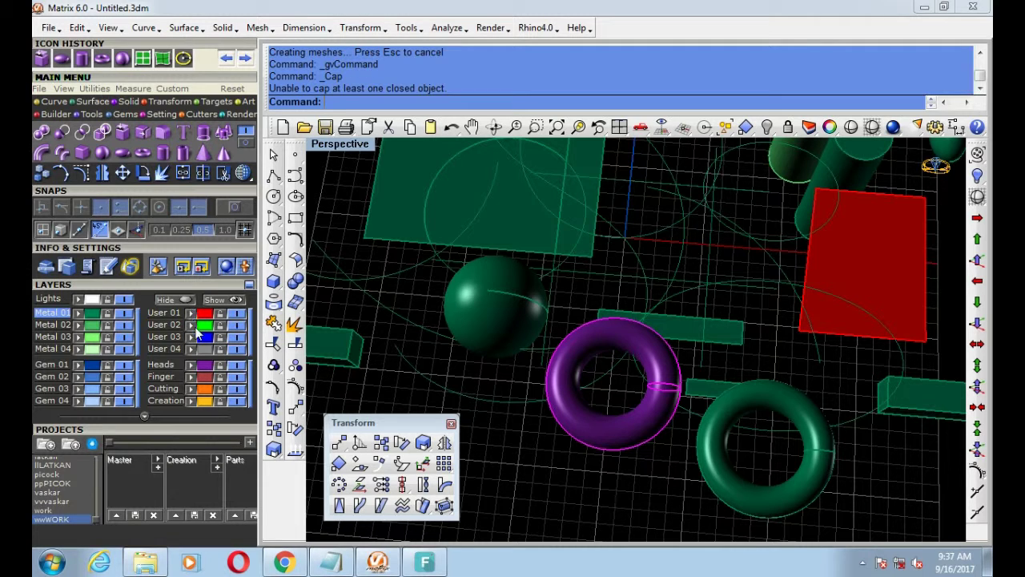
{"action": "left_click", "coordinate": [218, 365]}
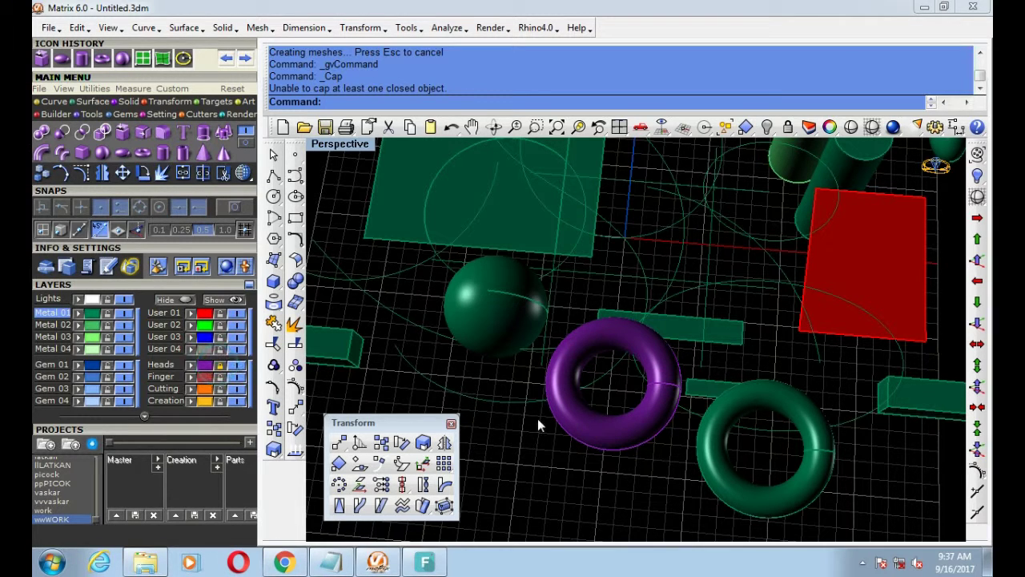
{"action": "left_click", "coordinate": [618, 408]}
{"action": "left_click", "coordinate": [607, 414]}
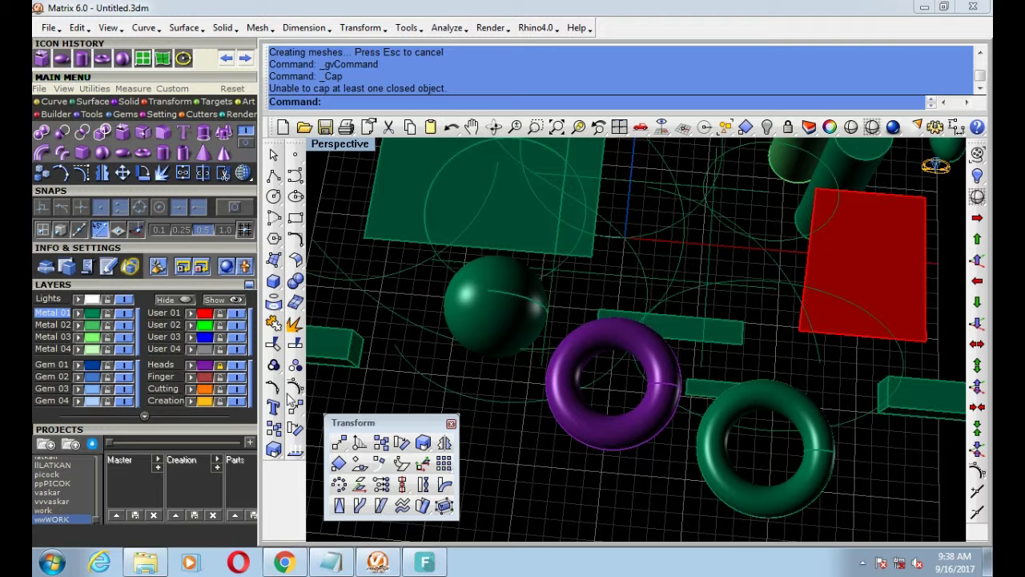
Step: Assign the sphere to green layer User 02 and toggle that layer hidden then visible
{"action": "left_click", "coordinate": [506, 306]}
{"action": "left_click", "coordinate": [193, 325]}
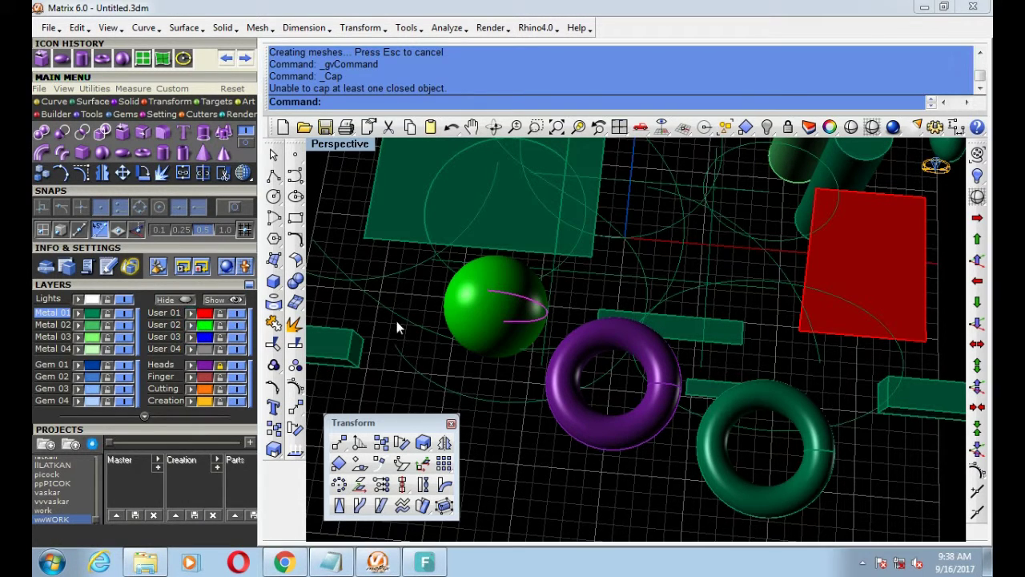
{"action": "left_click", "coordinate": [235, 325]}
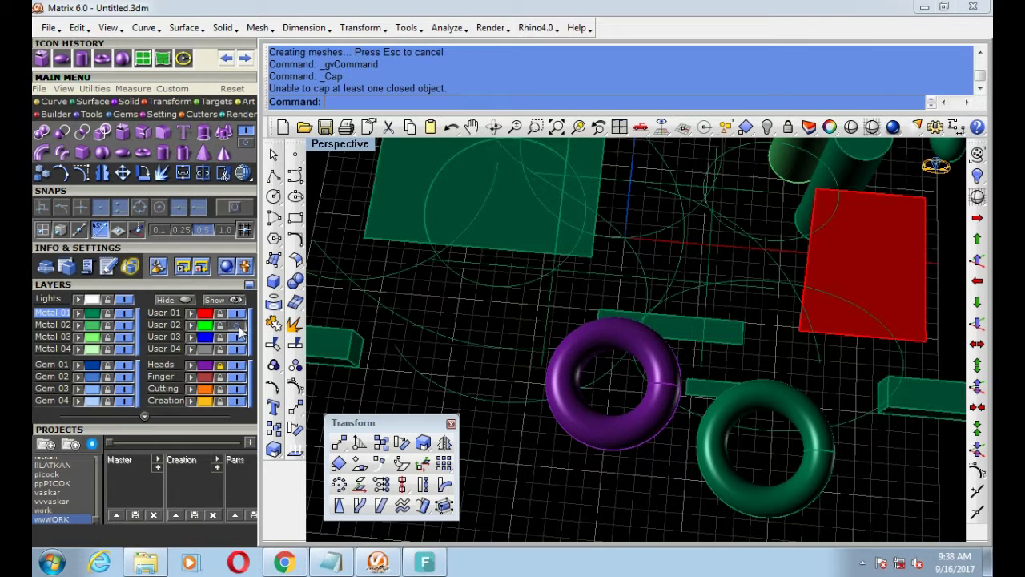
{"action": "left_click", "coordinate": [238, 328]}
{"action": "left_click", "coordinate": [238, 327]}
{"action": "left_click", "coordinate": [237, 328]}
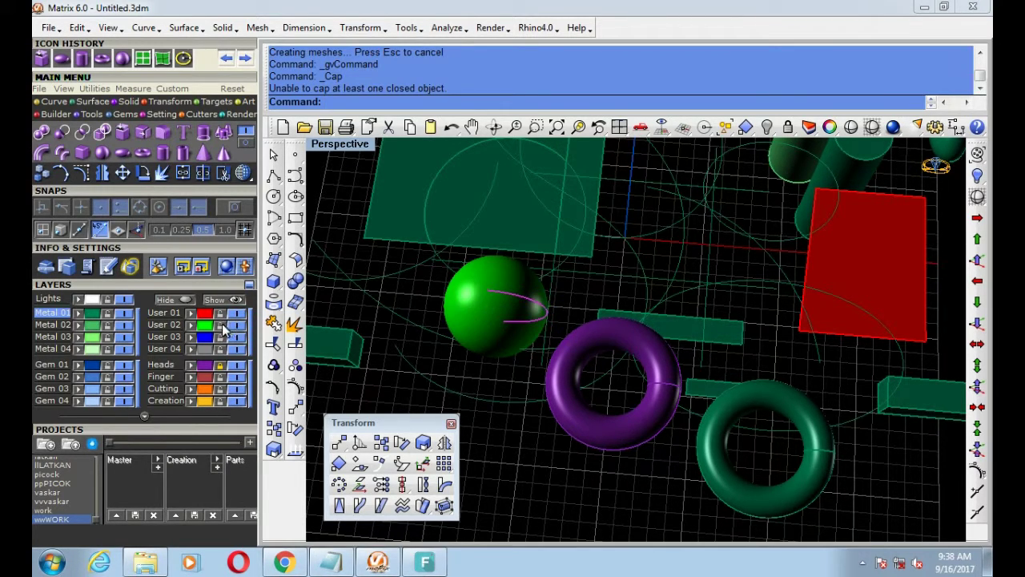
{"action": "left_click", "coordinate": [497, 309]}
{"action": "left_click", "coordinate": [499, 313]}
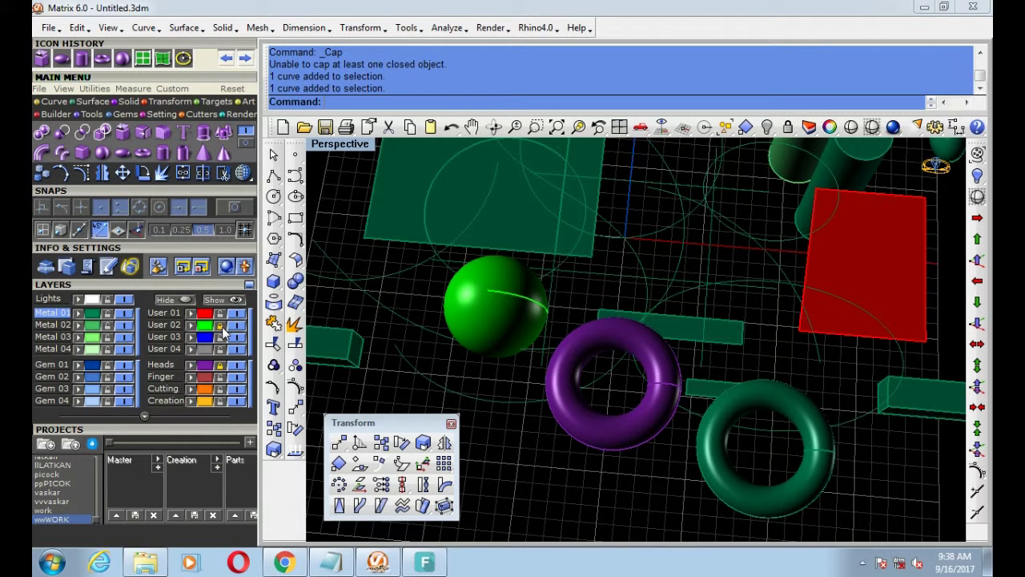
{"action": "scroll", "coordinate": [659, 270], "scroll_direction": "down", "scroll_amount": 5}
{"action": "scroll", "coordinate": [842, 236], "scroll_direction": "up", "scroll_amount": 2}
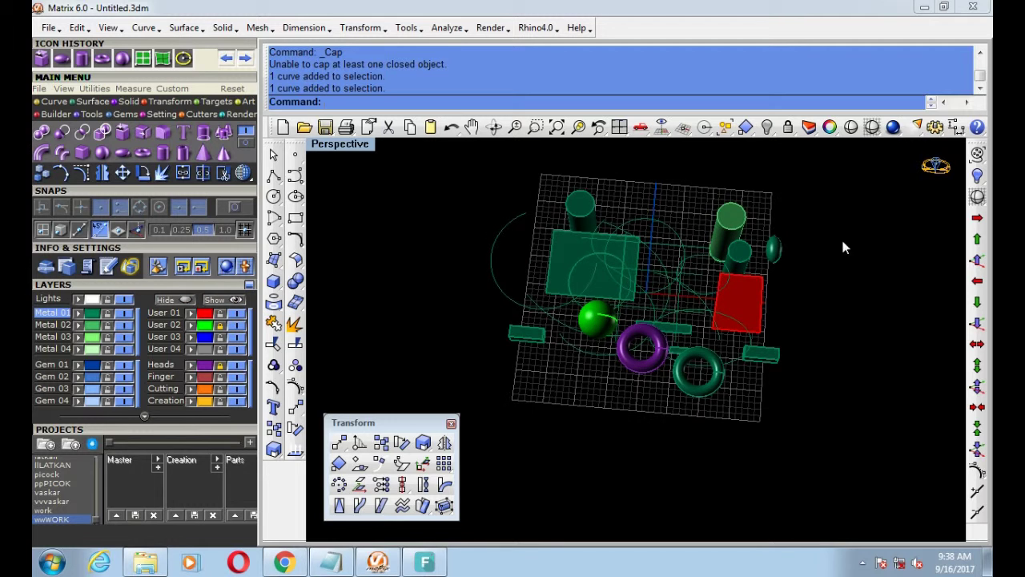
{"action": "scroll", "coordinate": [814, 207], "scroll_direction": "up", "scroll_amount": 2}
{"action": "scroll", "coordinate": [814, 206], "scroll_direction": "up", "scroll_amount": 2}
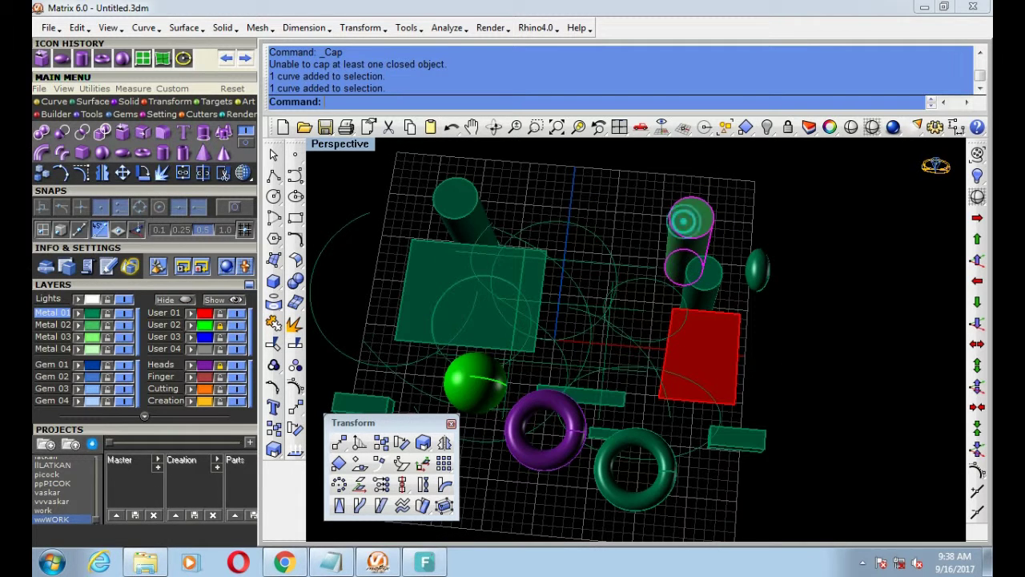
Step: Save the scene to slot 11 of the wwWORK project as wwWORK_11.3dm
{"action": "left_click", "coordinate": [250, 443]}
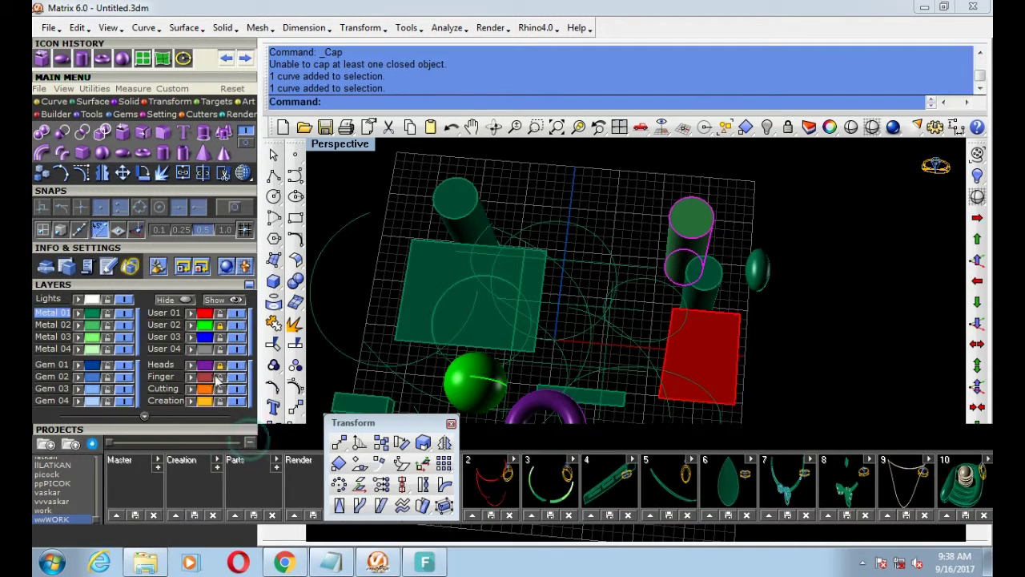
{"action": "left_click", "coordinate": [451, 424]}
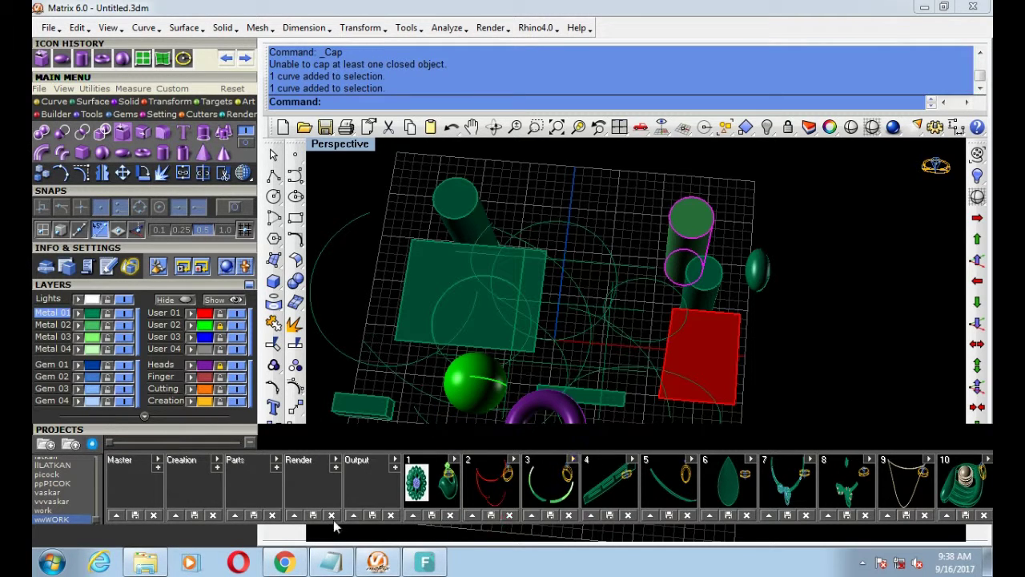
{"action": "left_click_drag", "start_coordinate": [110, 446], "coordinate": [277, 443]}
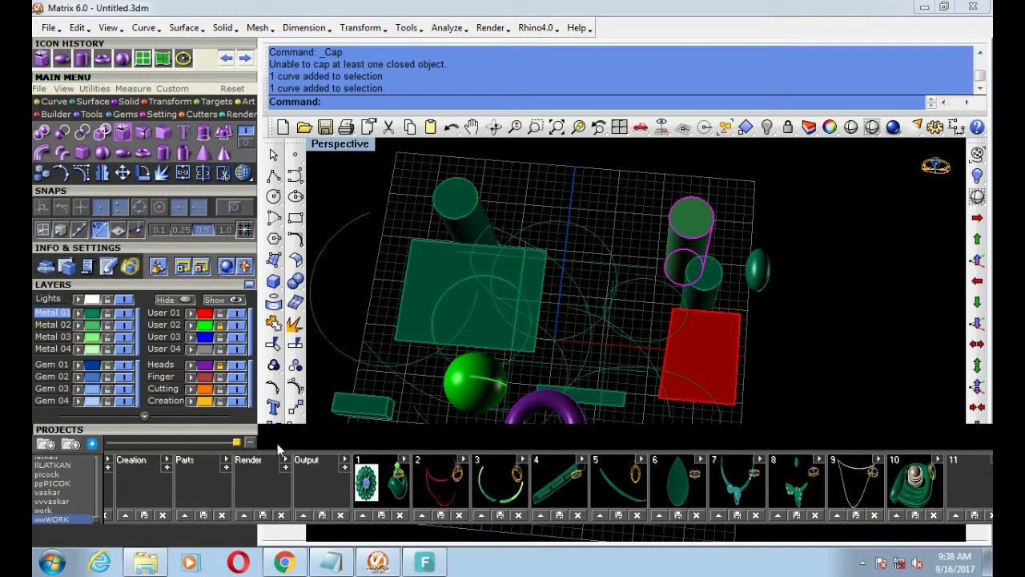
{"action": "left_click", "coordinate": [955, 514]}
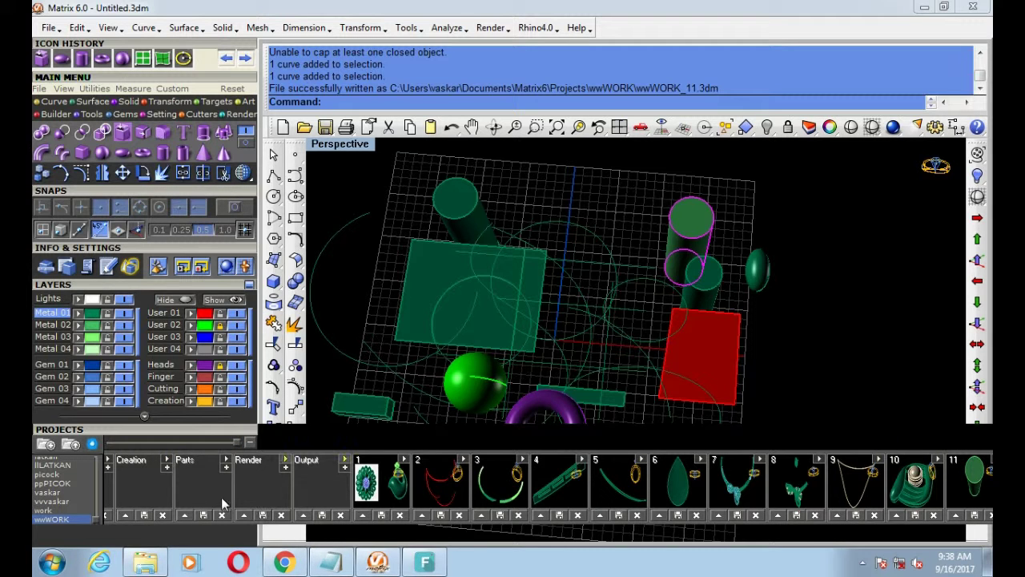
Step: Save the scene to slot 6 of IILATKAN and collapse the project bins
{"action": "left_click", "coordinate": [52, 465]}
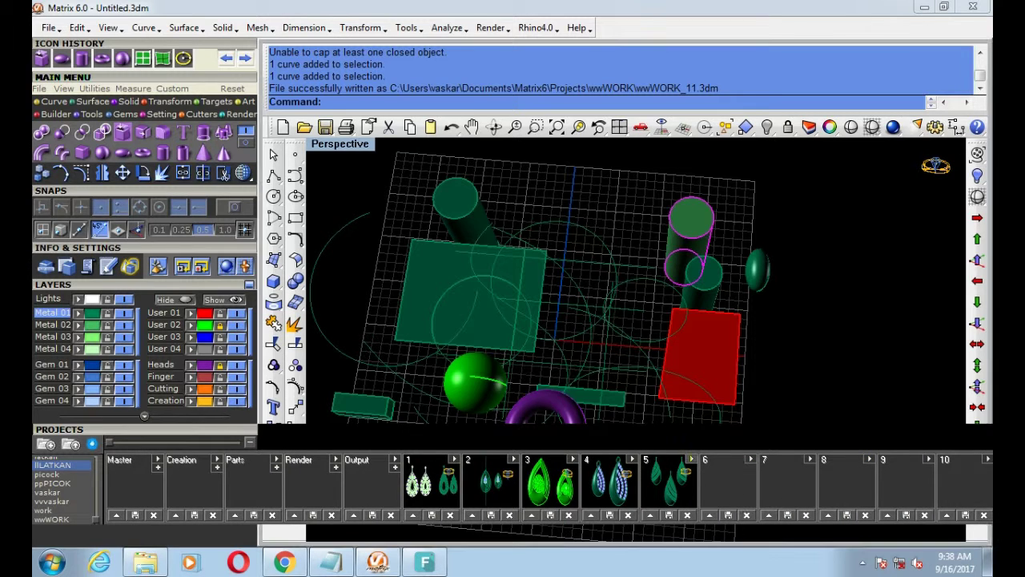
{"action": "left_click_drag", "start_coordinate": [451, 255], "coordinate": [404, 299]}
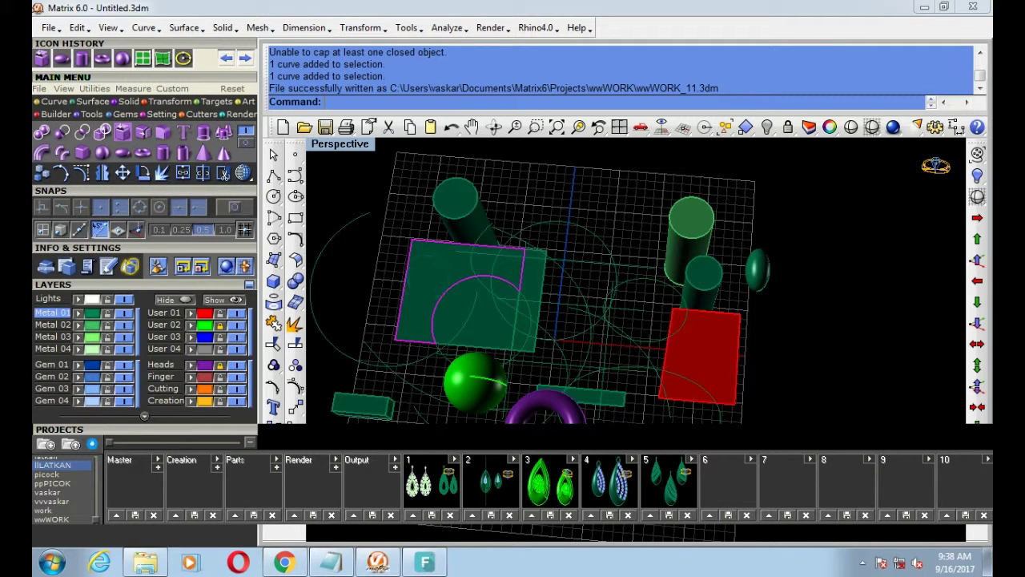
{"action": "left_click", "coordinate": [709, 516]}
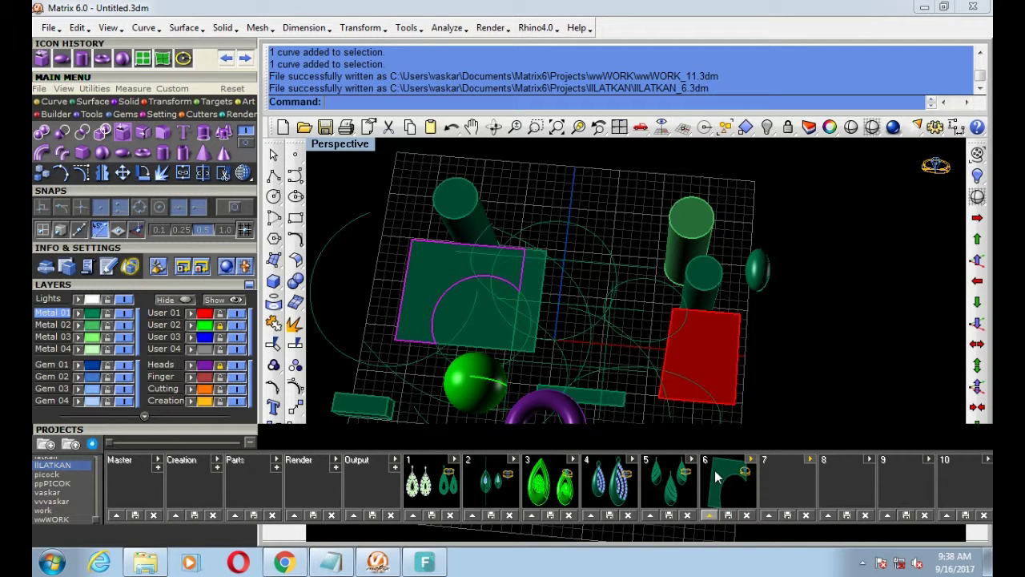
{"action": "left_click", "coordinate": [249, 444]}
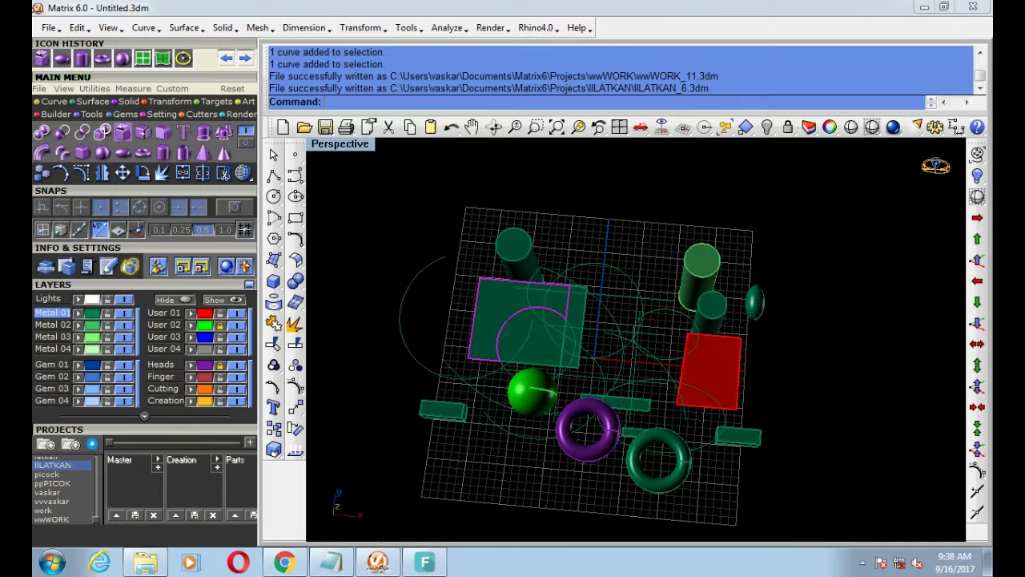
Step: Clear the selection, switch the main palette to Transform, and float the Transform flyout
{"action": "left_click", "coordinate": [616, 205]}
{"action": "scroll", "coordinate": [311, 282], "scroll_direction": "up", "scroll_amount": 2}
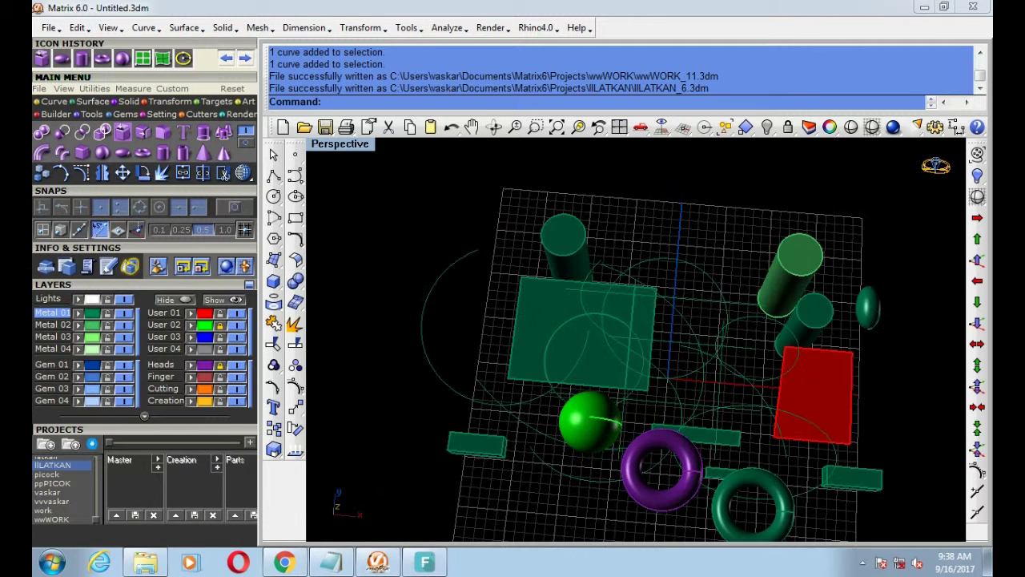
{"action": "left_click", "coordinate": [157, 101]}
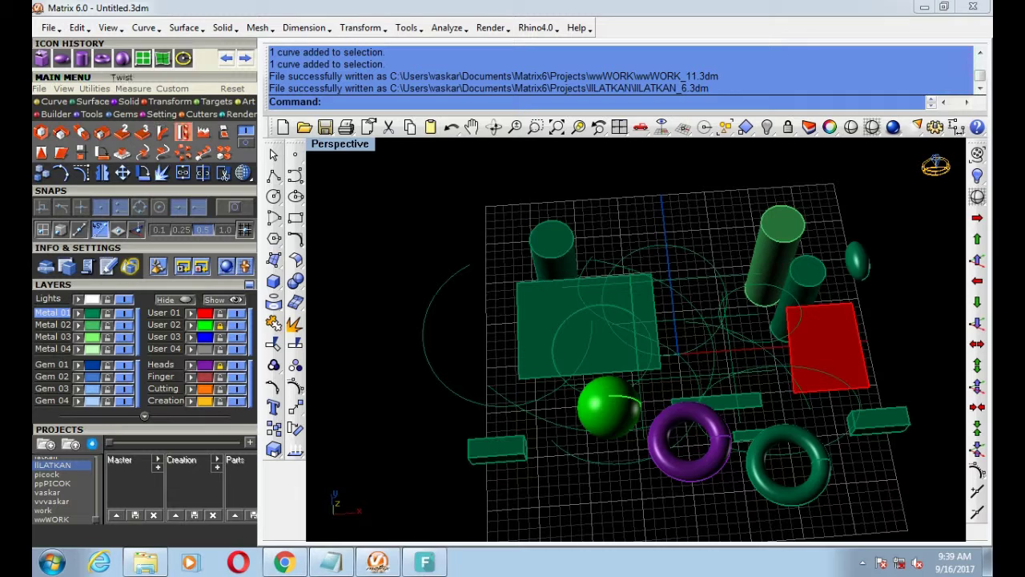
{"action": "right_click_drag", "start_coordinate": [540, 247], "coordinate": [533, 238]}
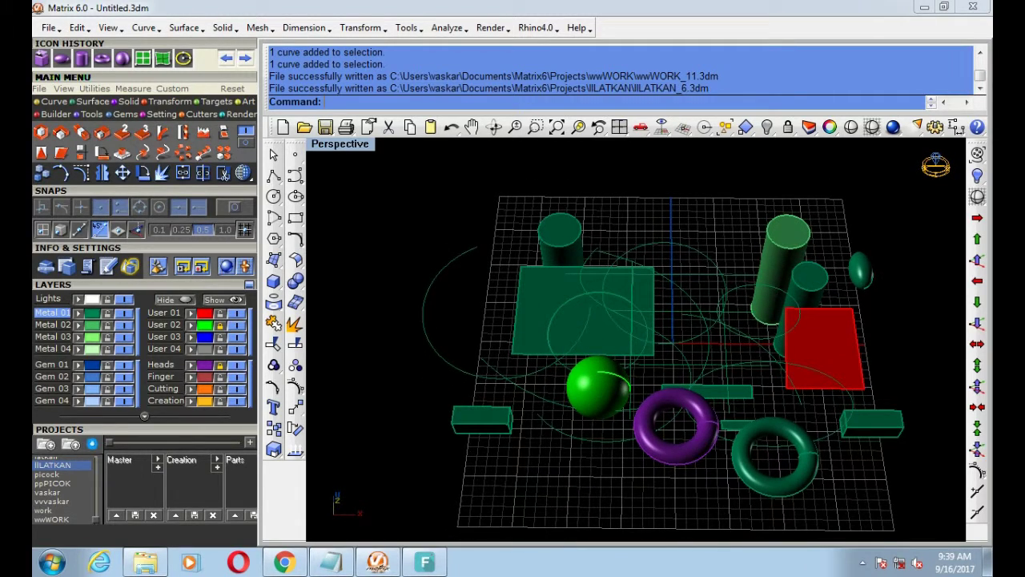
{"action": "right_click_drag", "start_coordinate": [545, 274], "coordinate": [541, 266]}
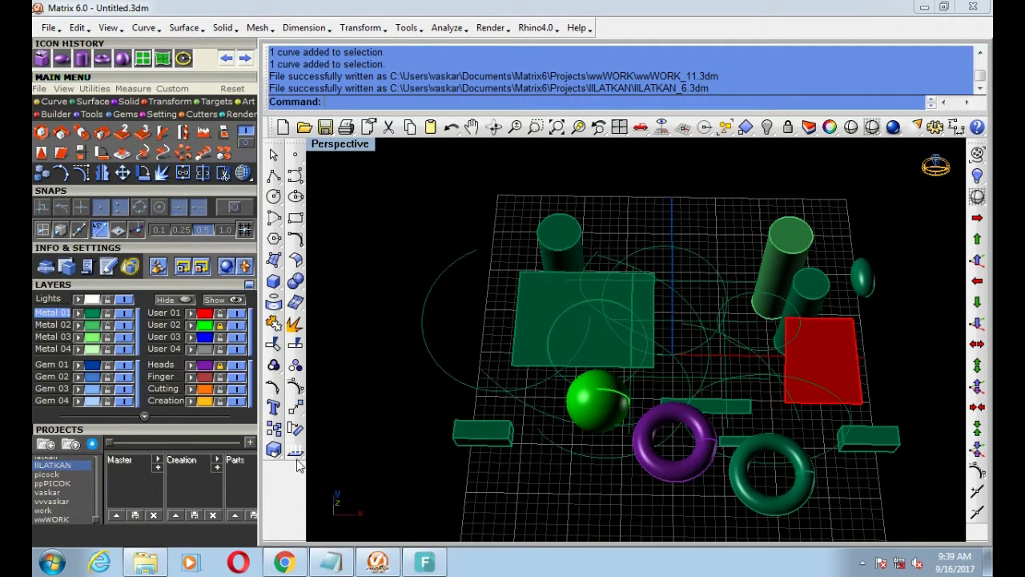
{"action": "left_click", "coordinate": [294, 406]}
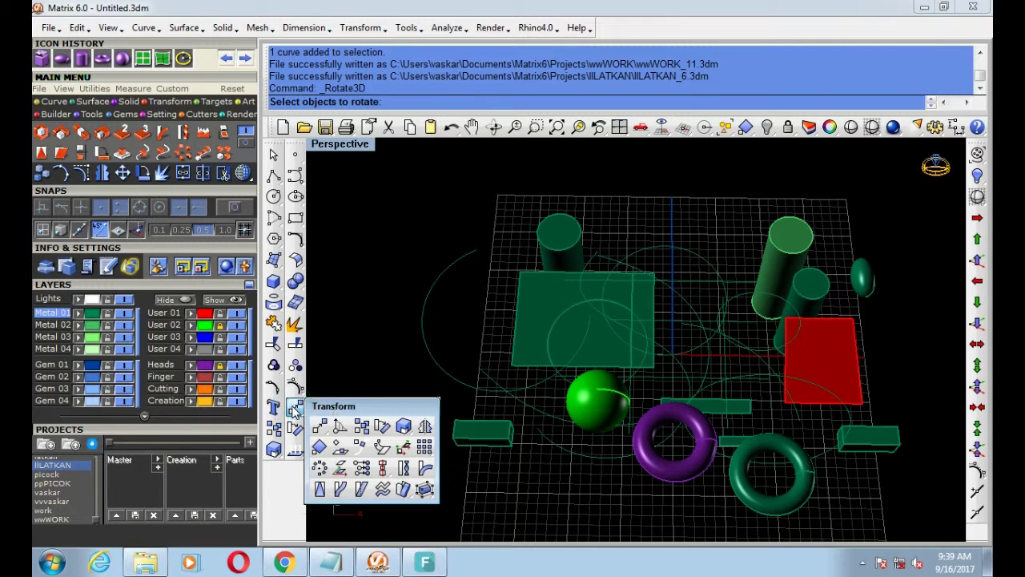
{"action": "left_click_drag", "start_coordinate": [345, 411], "coordinate": [358, 425]}
Step: Start Rotate3D and pick the back-left cylinder and circle
{"action": "left_click", "coordinate": [564, 240]}
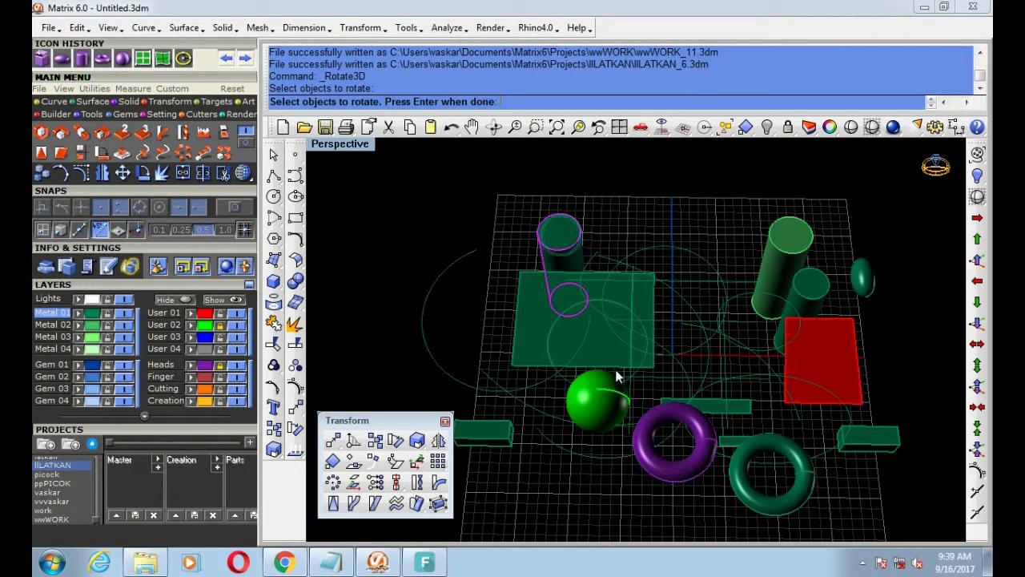
{"action": "left_click", "coordinate": [607, 381]}
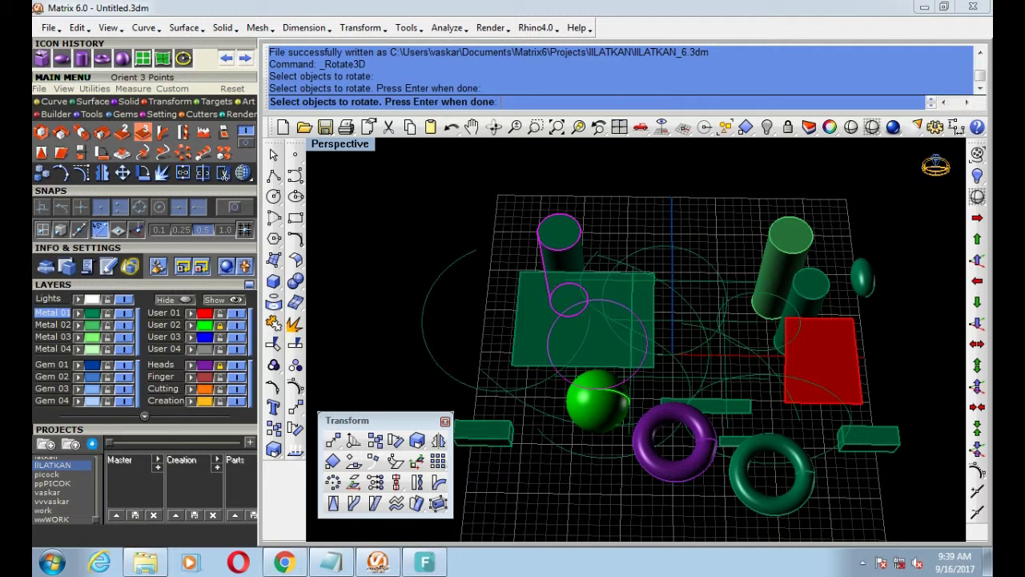
{"action": "left_click", "coordinate": [630, 275]}
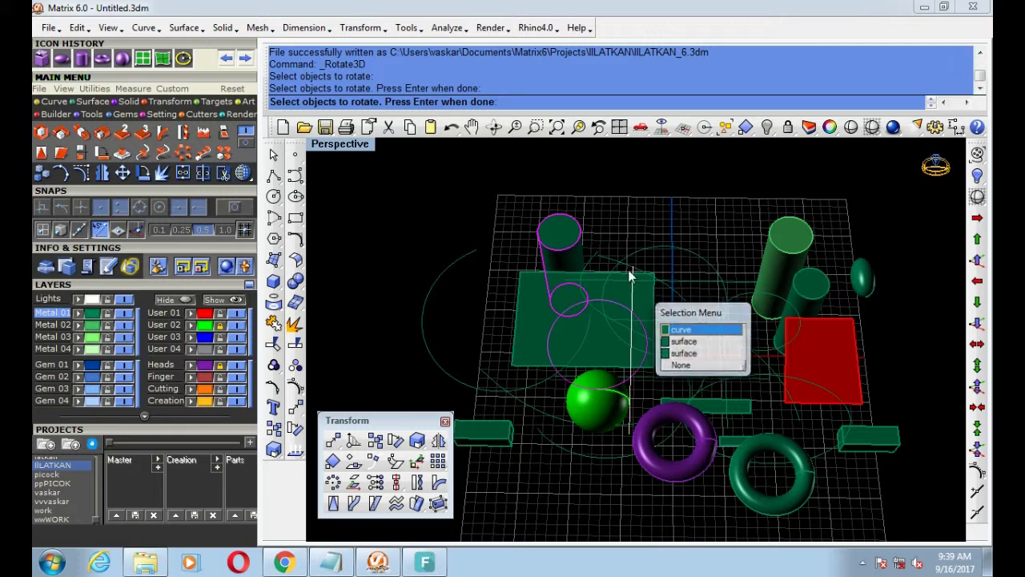
{"action": "left_click", "coordinate": [591, 189]}
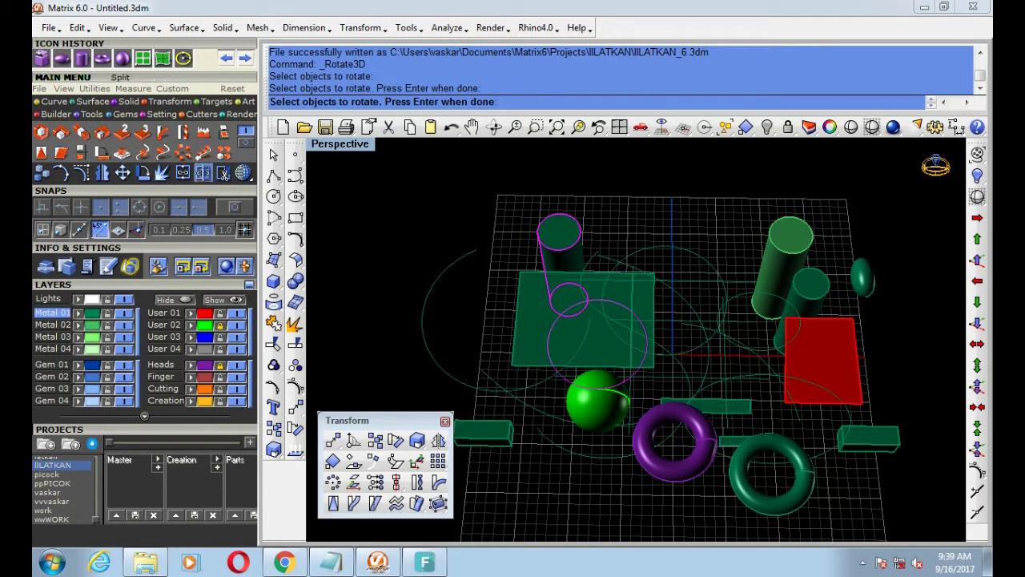
Step: Float the Array flyout and add another circle to the rotation set
{"action": "left_click", "coordinate": [437, 461]}
{"action": "left_click_drag", "start_coordinate": [505, 463], "coordinate": [521, 469]}
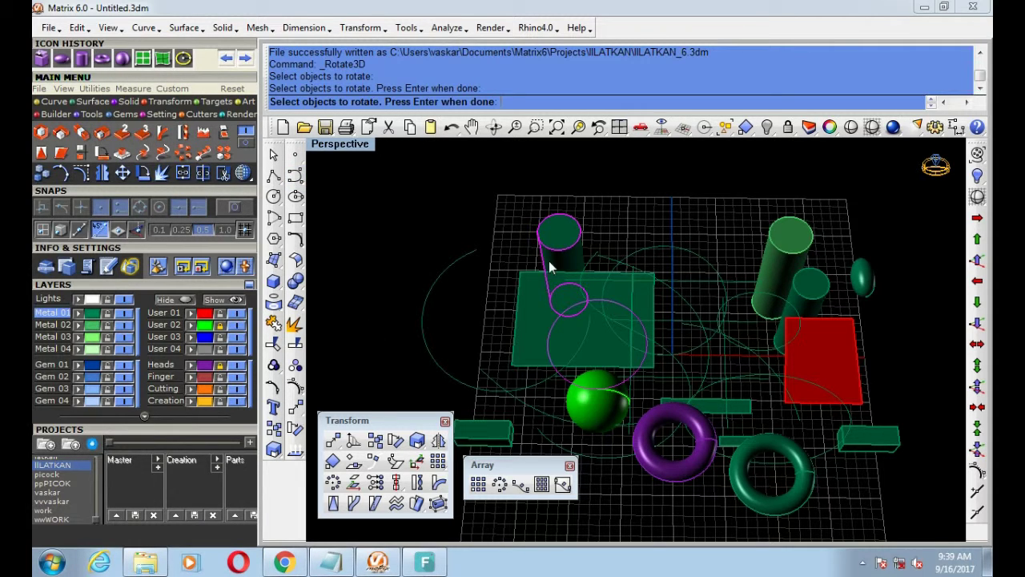
{"action": "right_click_drag", "start_coordinate": [697, 344], "coordinate": [537, 352]}
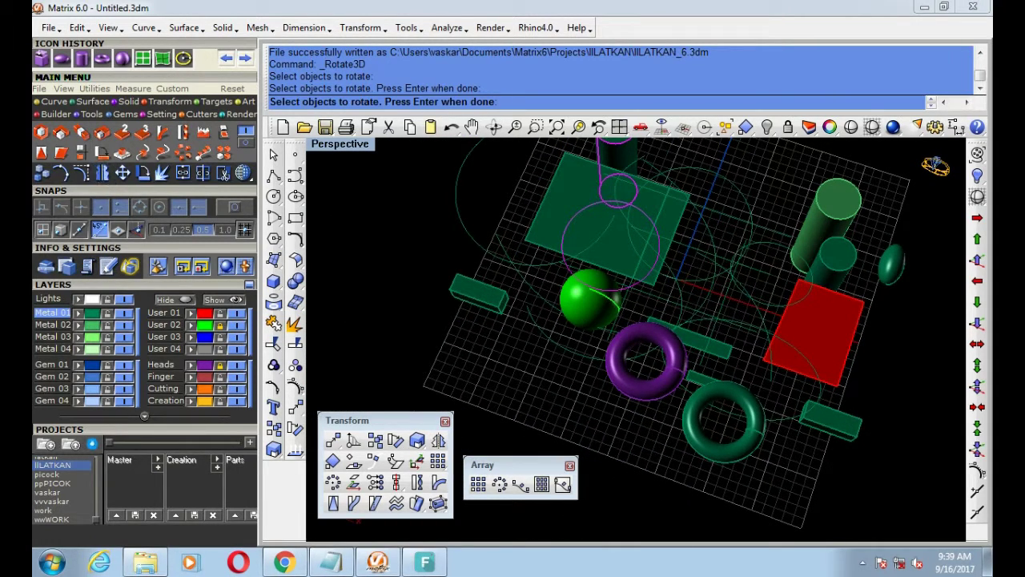
{"action": "left_click", "coordinate": [750, 204]}
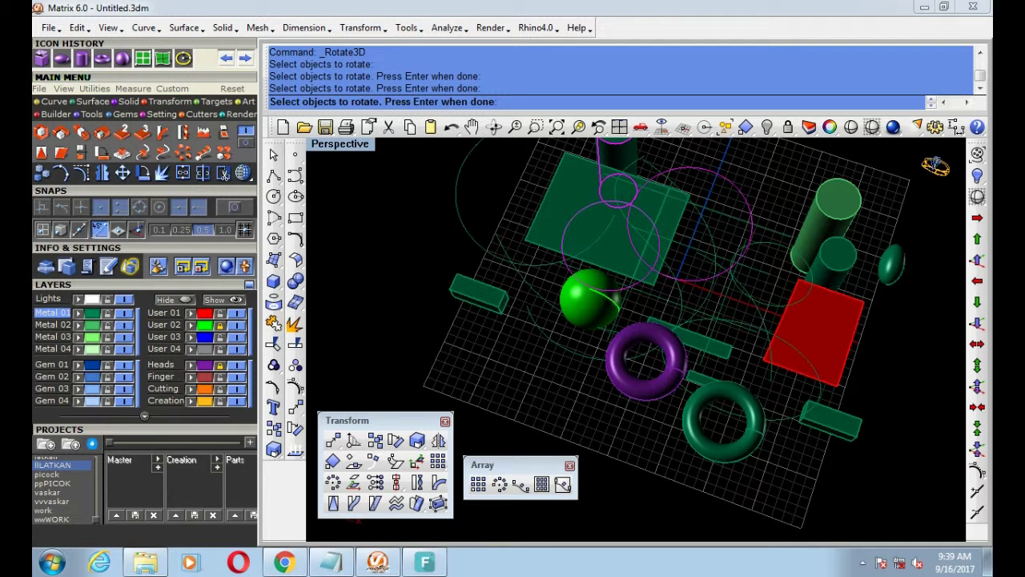
{"action": "left_click", "coordinate": [296, 387]}
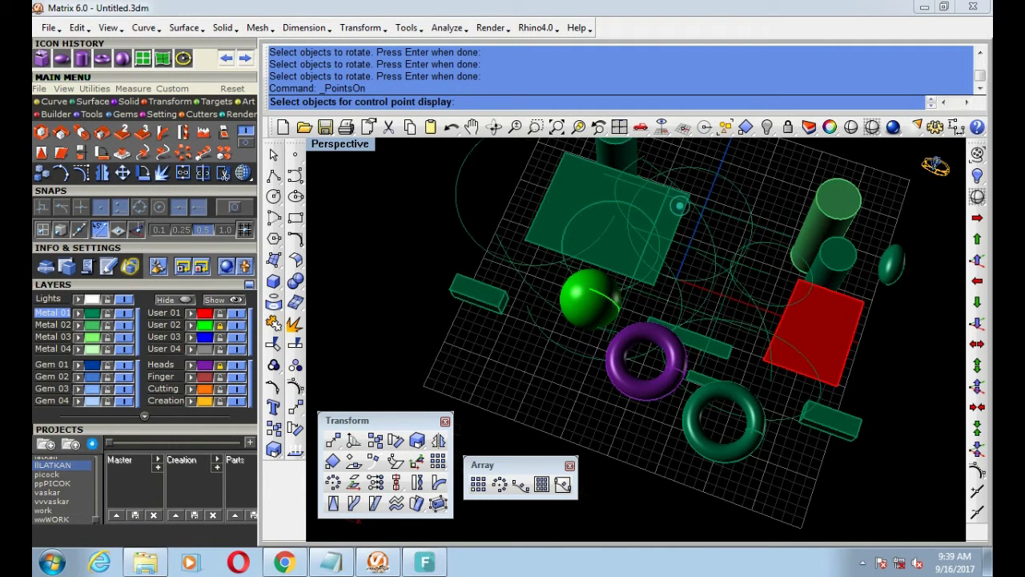
{"action": "right_click_drag", "start_coordinate": [721, 232], "coordinate": [663, 246]}
{"action": "left_click", "coordinate": [666, 244]}
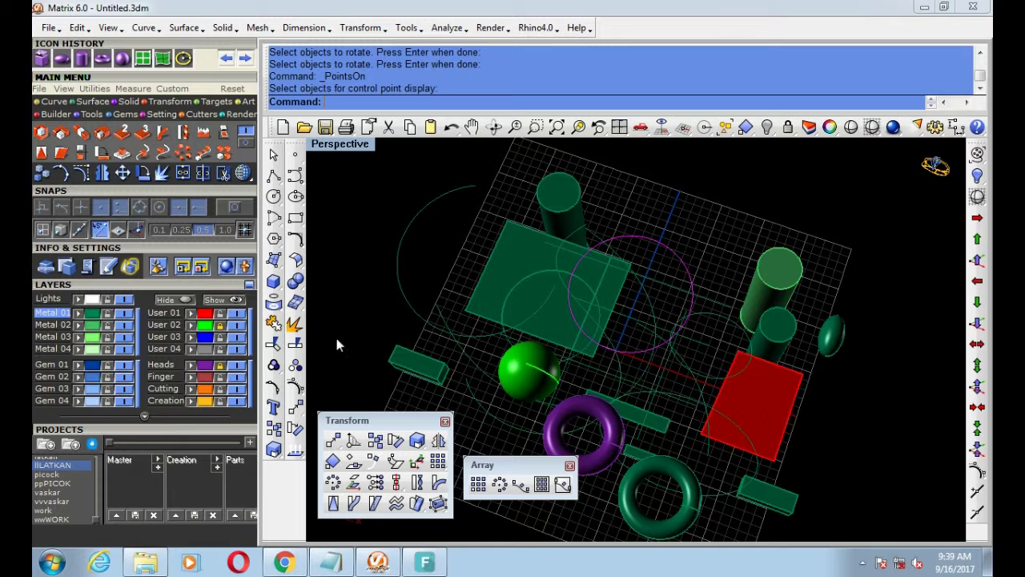
{"action": "left_click", "coordinate": [295, 387]}
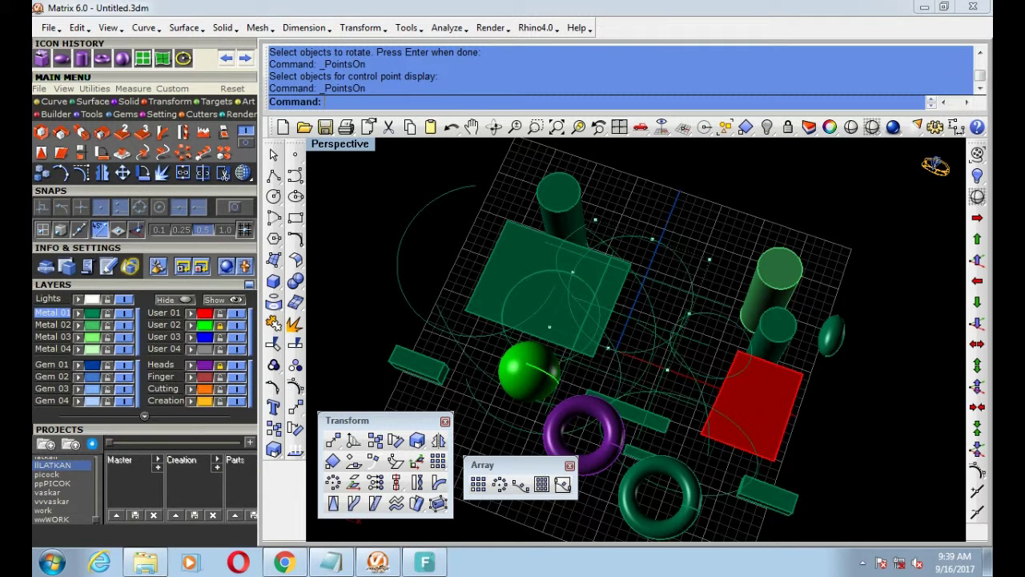
{"action": "left_click", "coordinate": [670, 247]}
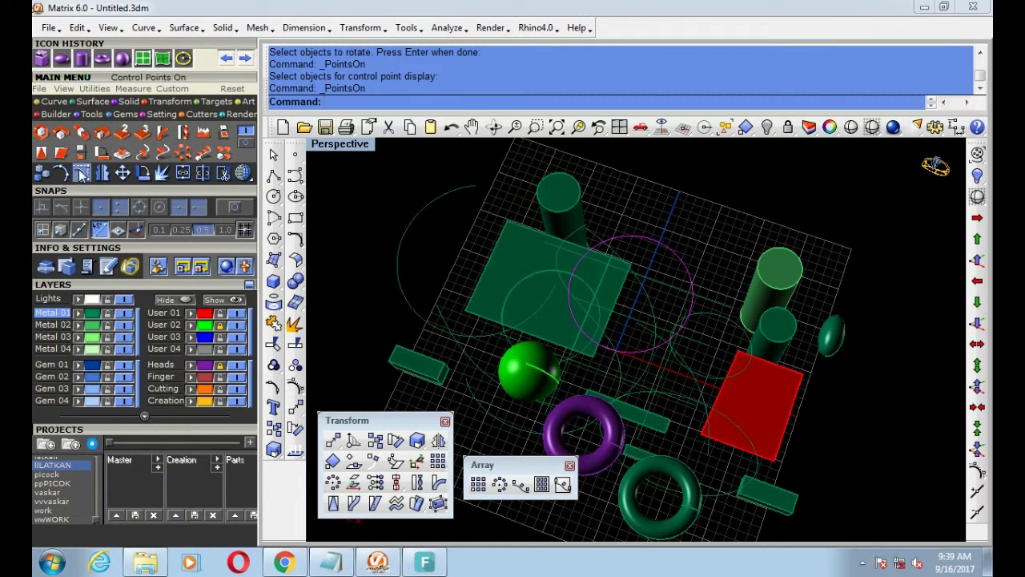
{"action": "left_click", "coordinate": [163, 172]}
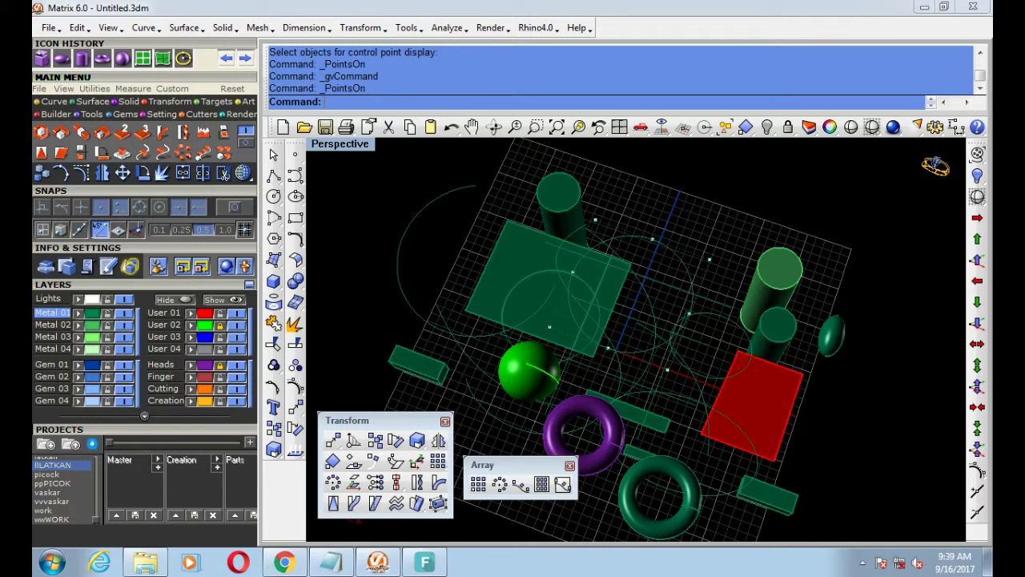
{"action": "right_click_drag", "start_coordinate": [577, 290], "coordinate": [580, 318]}
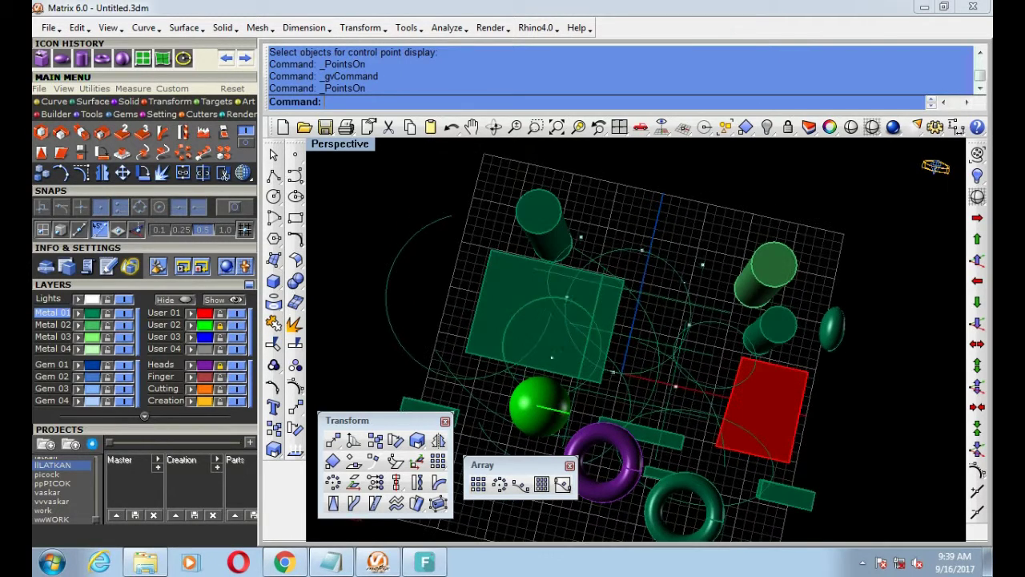
{"action": "left_click", "coordinate": [677, 275]}
{"action": "left_click", "coordinate": [718, 322]}
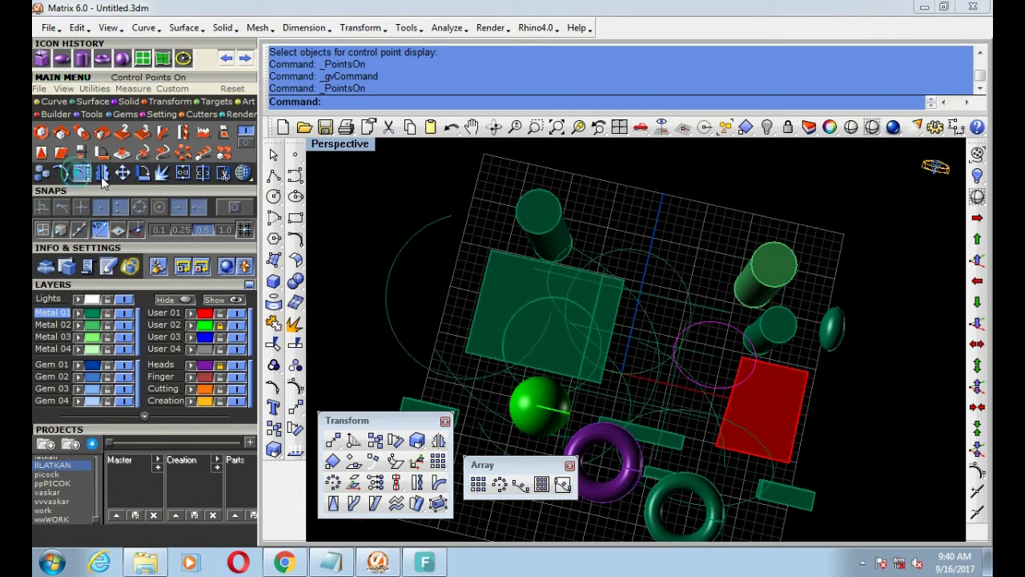
{"action": "left_click", "coordinate": [80, 173]}
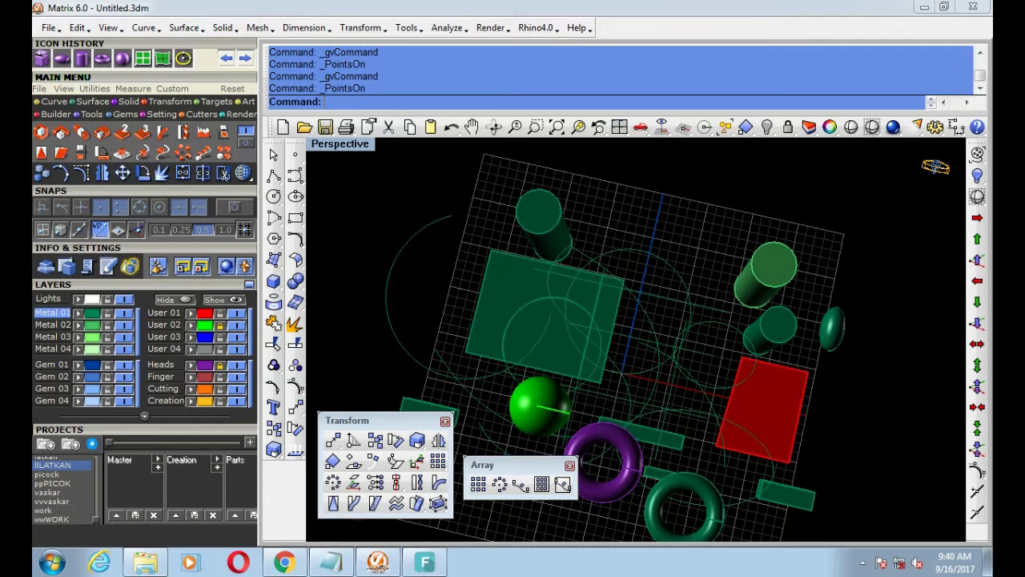
Step: Copy the back cylinder once further back along the grid
{"action": "left_click", "coordinate": [273, 430]}
{"action": "left_click", "coordinate": [574, 211]}
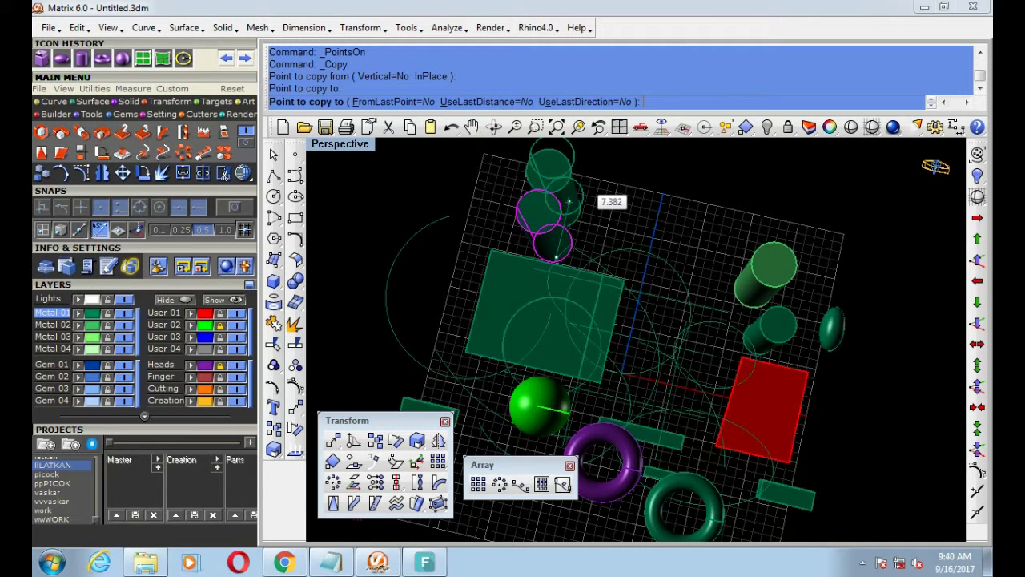
{"action": "left_click", "coordinate": [585, 170]}
{"action": "right_click_drag", "start_coordinate": [600, 190], "coordinate": [614, 305], "text": "shift"}
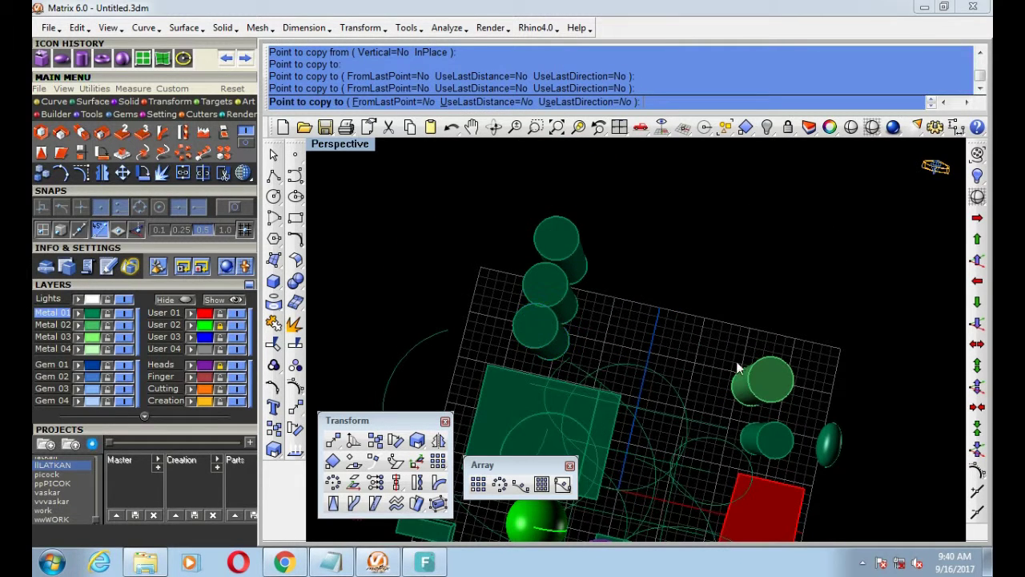
{"action": "key", "text": "Return"}
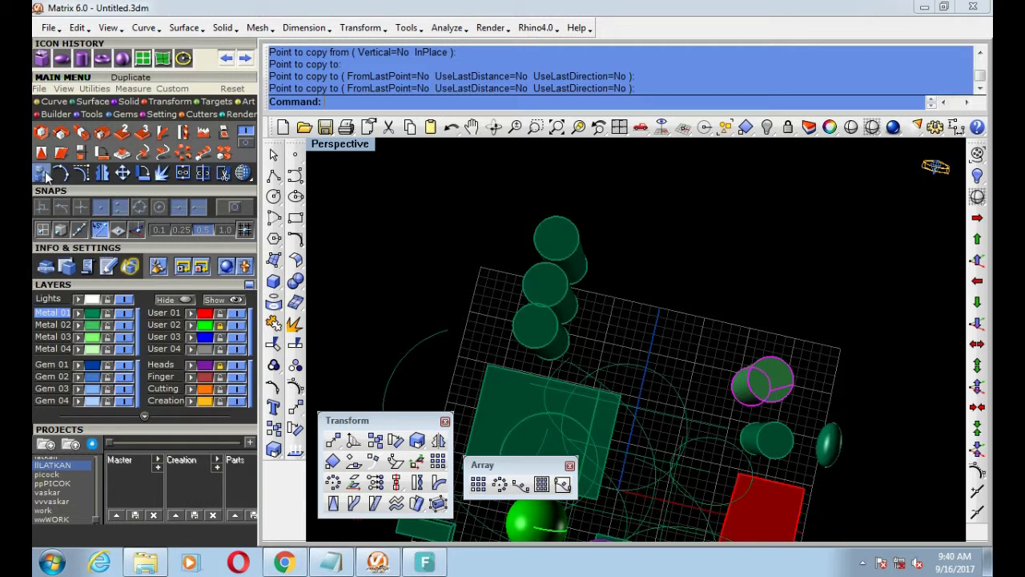
Step: Make three copies of the right cylinder in a row, then view the whole scene
{"action": "right_click", "coordinate": [812, 383]}
{"action": "left_click", "coordinate": [800, 380]}
{"action": "left_click", "coordinate": [801, 321]}
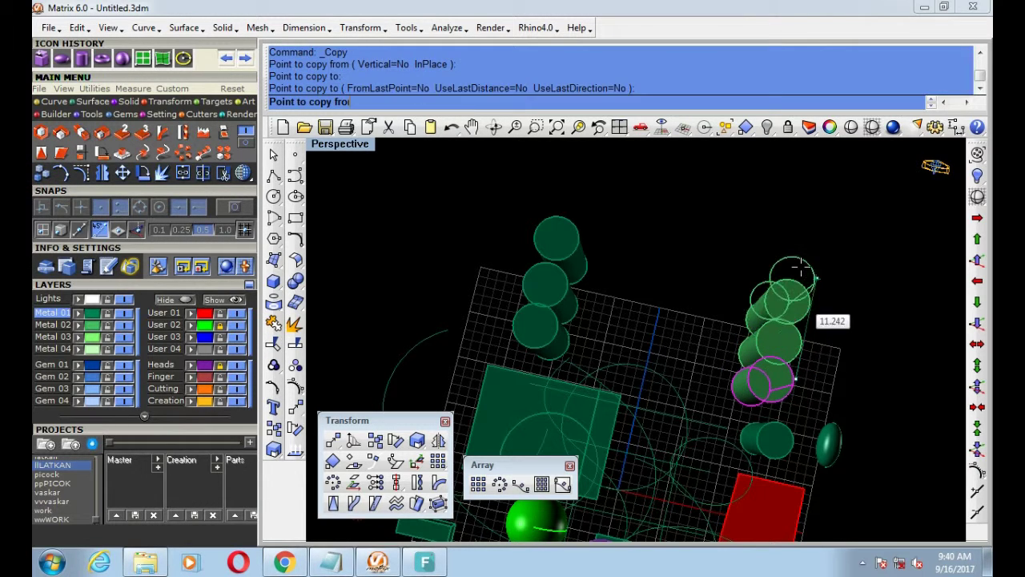
{"action": "left_click", "coordinate": [811, 303]}
{"action": "left_click", "coordinate": [825, 276]}
{"action": "scroll", "coordinate": [625, 364], "scroll_direction": "down", "scroll_amount": 1}
{"action": "right_click", "coordinate": [625, 364]}
{"action": "mouse_move", "coordinate": [646, 393]}
{"action": "right_mouse_down"}
{"action": "mouse_move", "coordinate": [649, 337]}
{"action": "mouse_move", "coordinate": [624, 273]}
{"action": "right_mouse_up"}
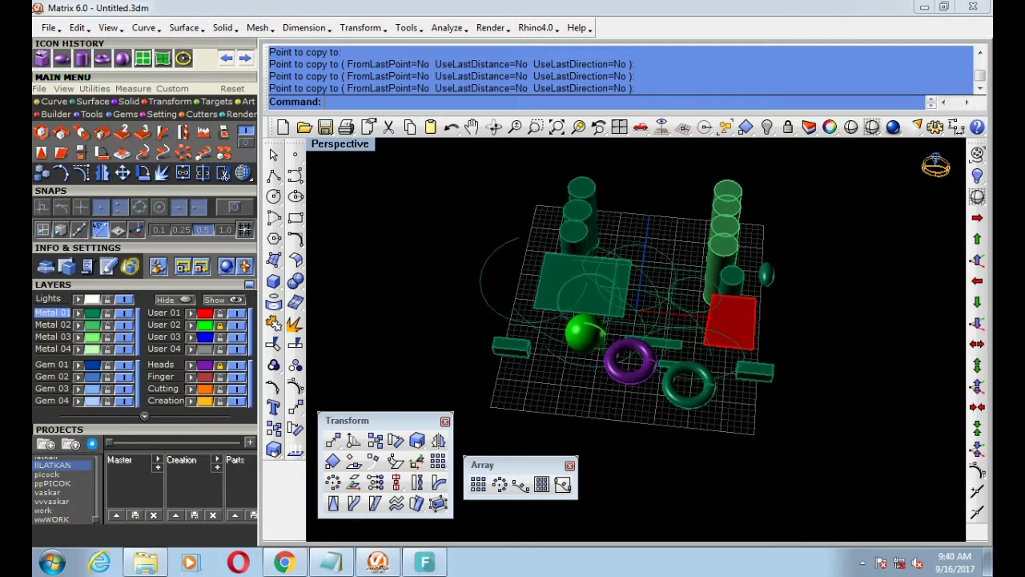
{"action": "right_click_drag", "start_coordinate": [624, 274], "coordinate": [521, 337]}
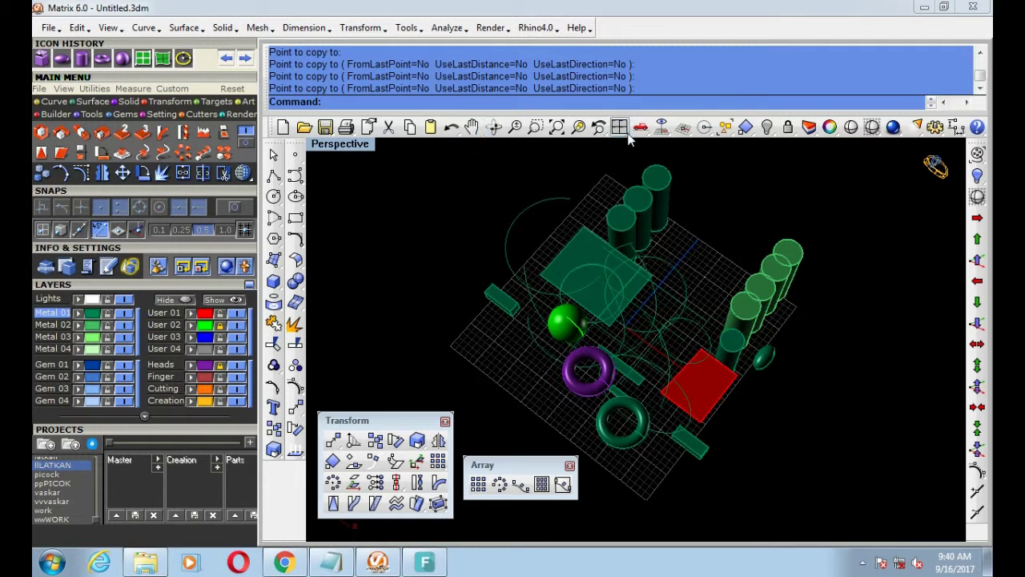
Step: Show the object snap options and close the Transform and Array palettes
{"action": "left_click", "coordinate": [705, 130]}
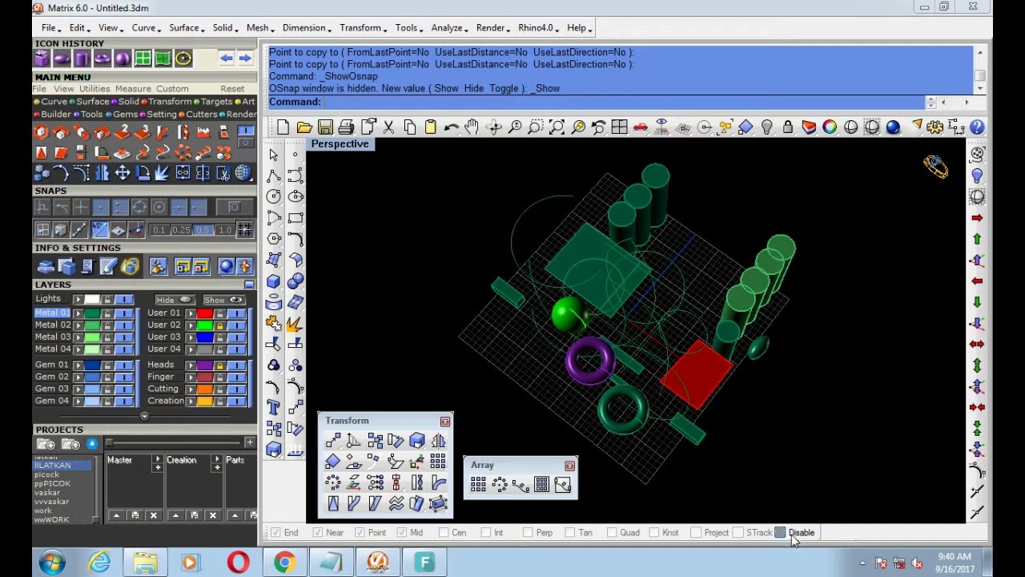
{"action": "left_click", "coordinate": [445, 421]}
{"action": "left_click", "coordinate": [570, 465]}
Step: Tick the Near and Cen snaps, then disable object snapping
{"action": "left_click", "coordinate": [319, 532]}
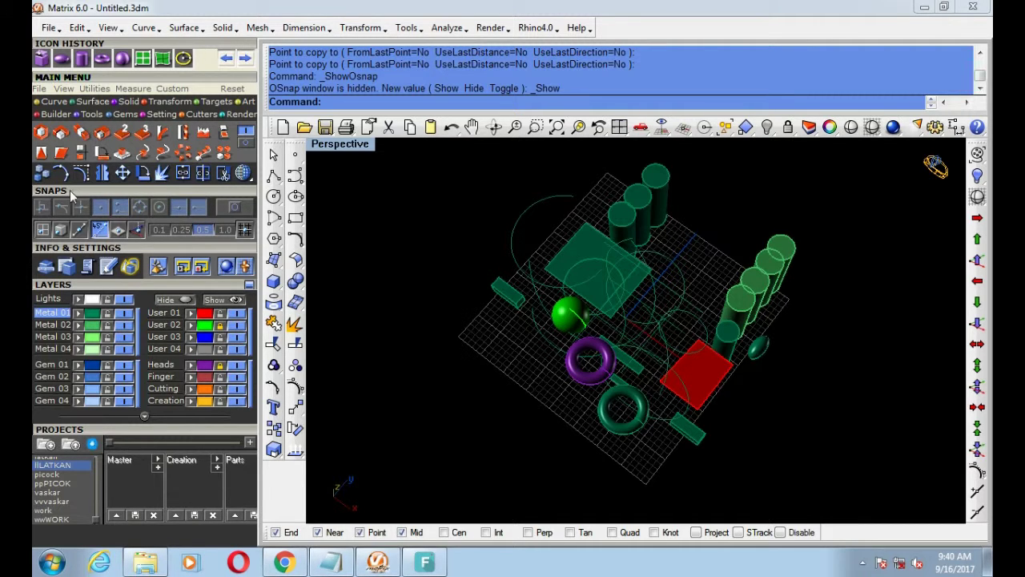
{"action": "left_click", "coordinate": [234, 207]}
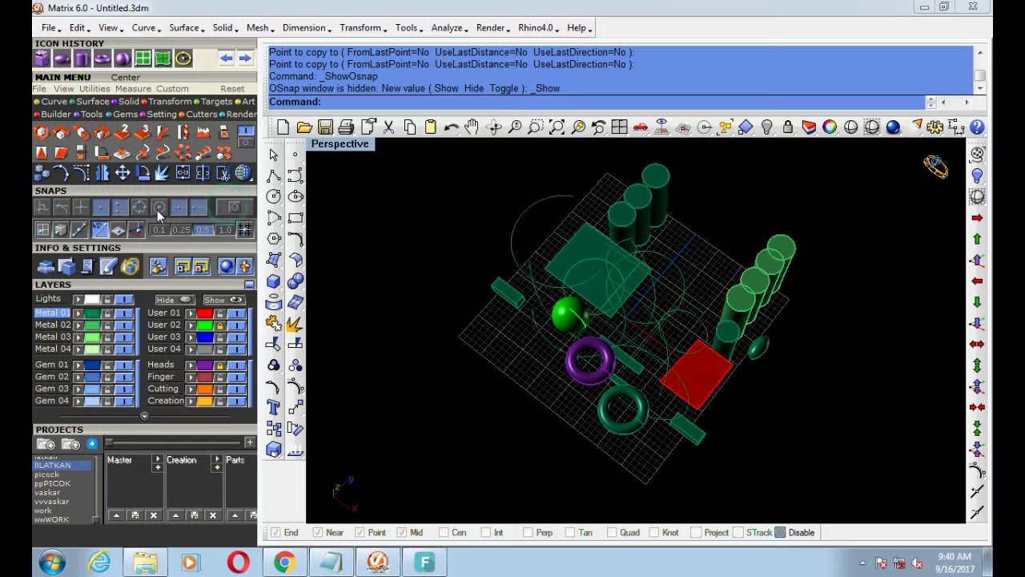
{"action": "left_click", "coordinate": [234, 209]}
{"action": "left_click", "coordinate": [167, 207]}
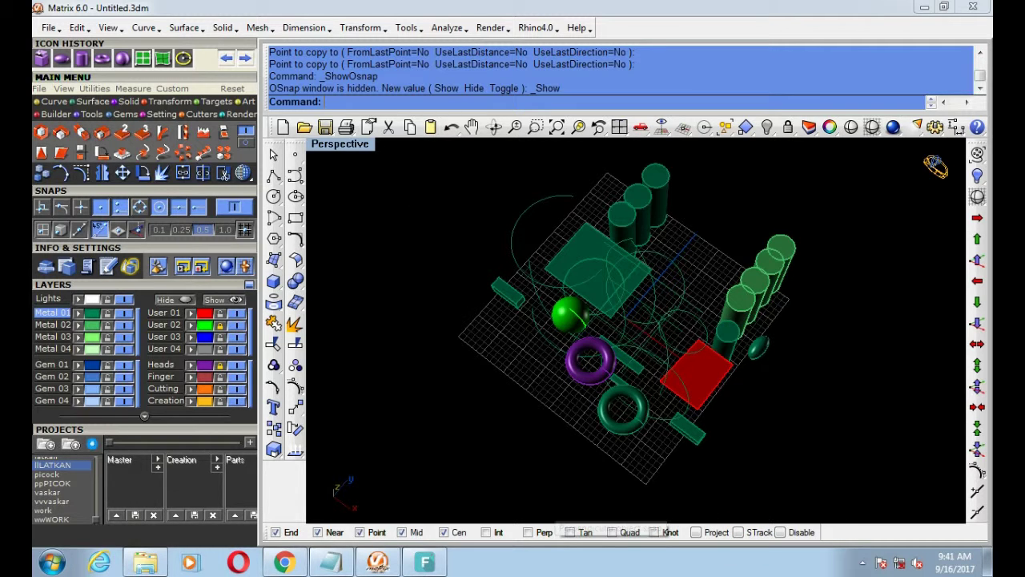
{"action": "left_click", "coordinate": [224, 208]}
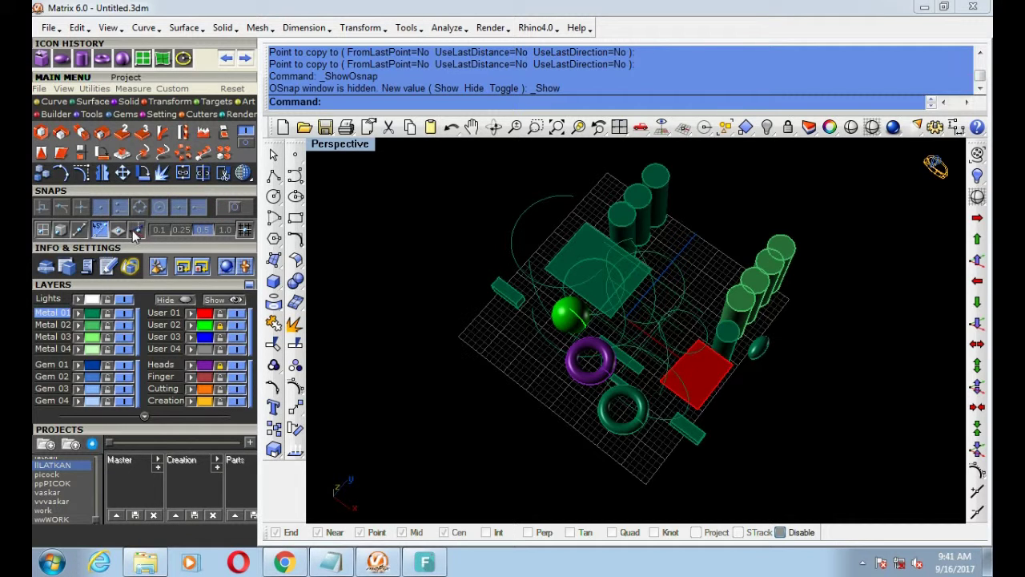
Step: Switch the main palette to Gems and open the Gem Loader
{"action": "left_click", "coordinate": [205, 114]}
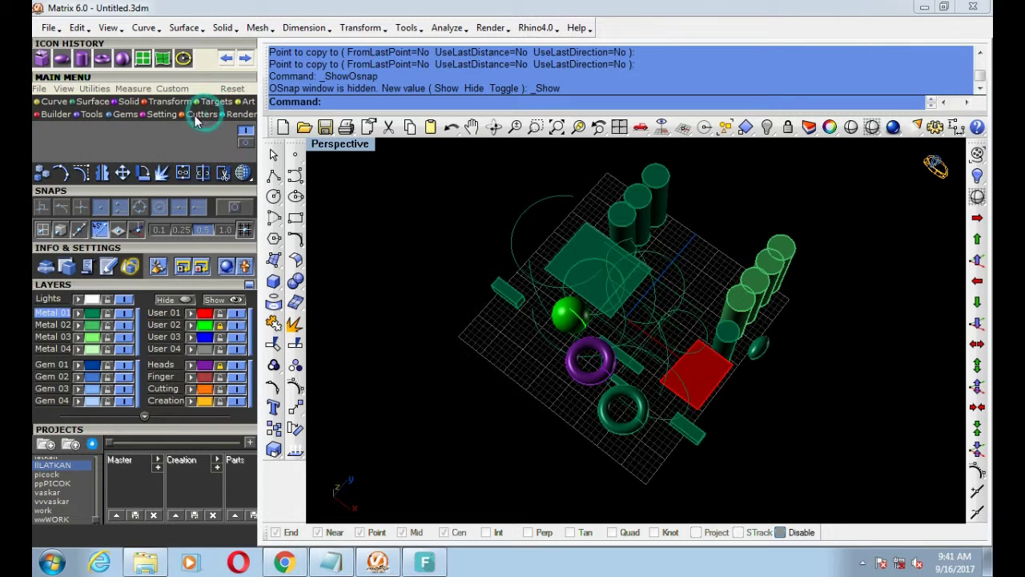
{"action": "left_click", "coordinate": [124, 114]}
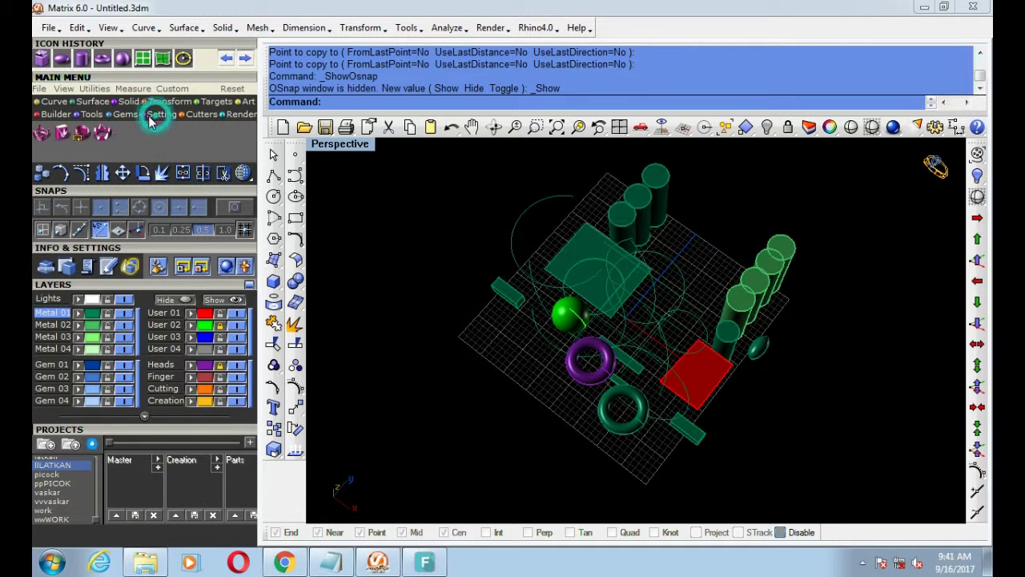
{"action": "left_click", "coordinate": [124, 116]}
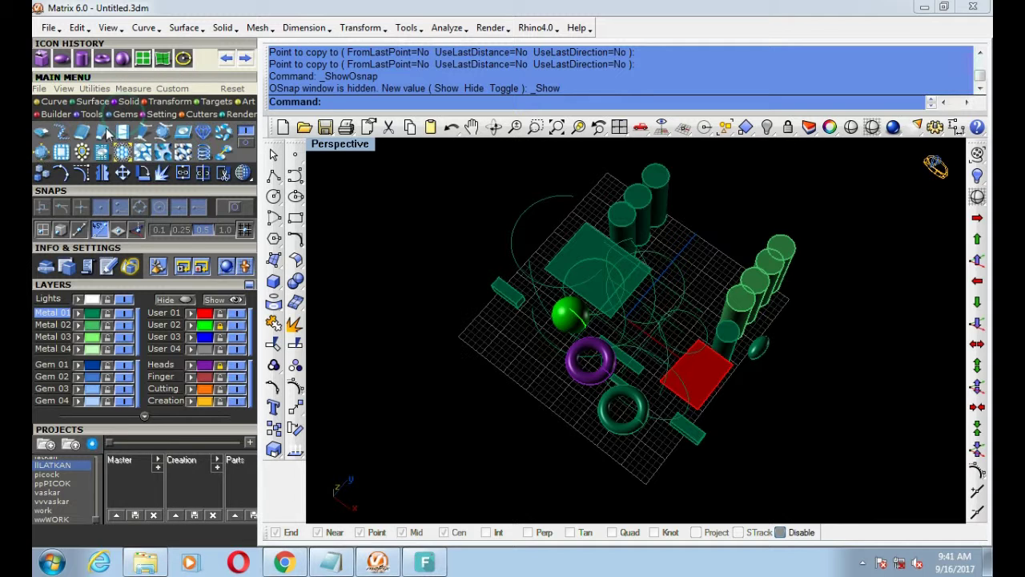
{"action": "left_click", "coordinate": [42, 133]}
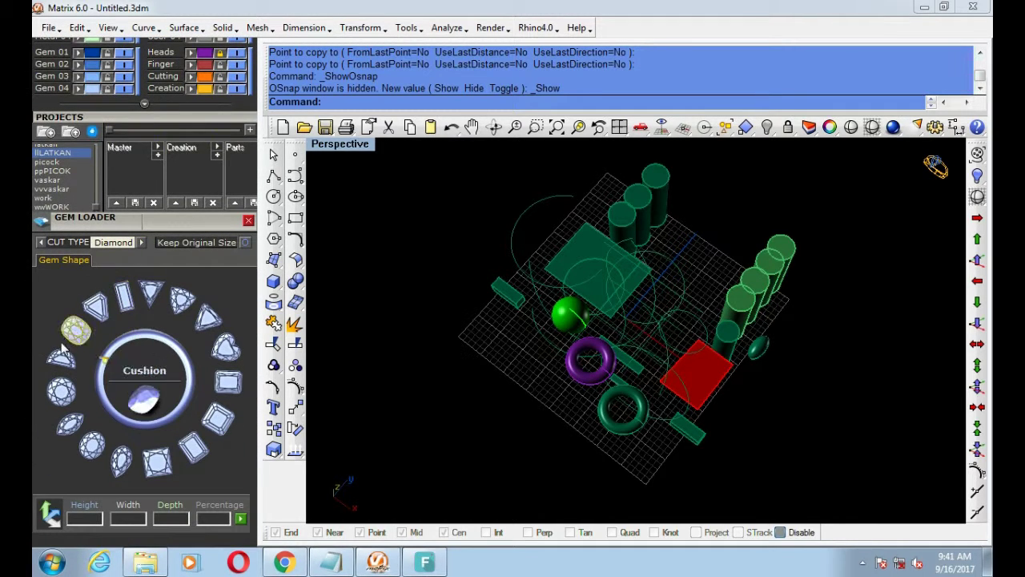
Step: Import Round and Trillion Curved diamonds, then browse the Trillion Straight cut
{"action": "left_click", "coordinate": [64, 394]}
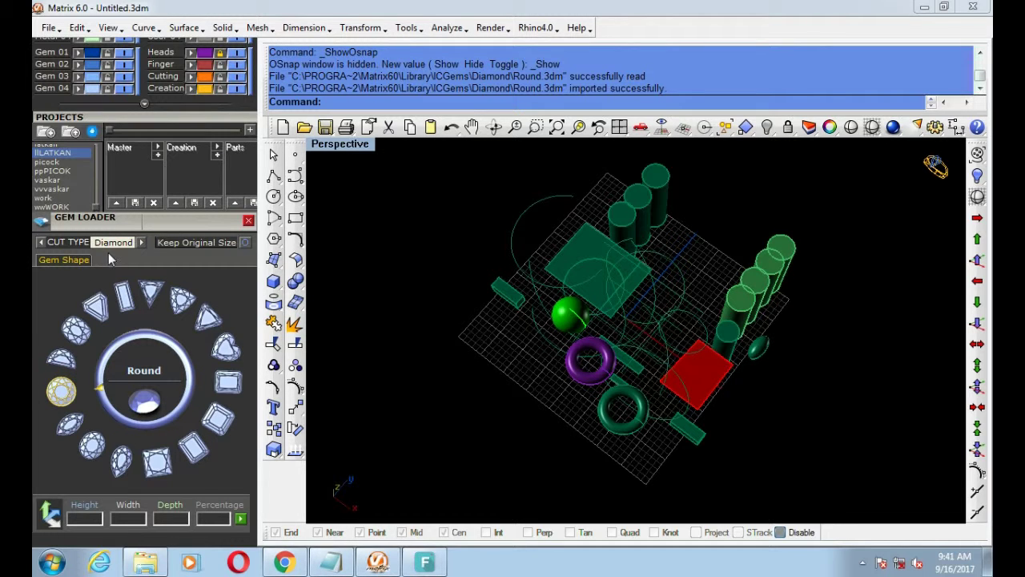
{"action": "left_click", "coordinate": [76, 261]}
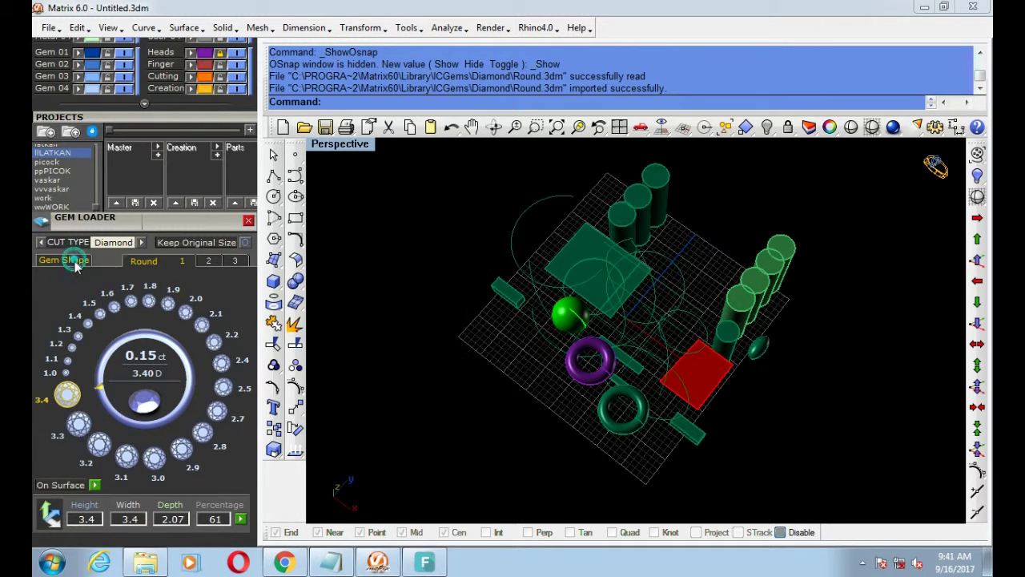
{"action": "left_click", "coordinate": [175, 308]}
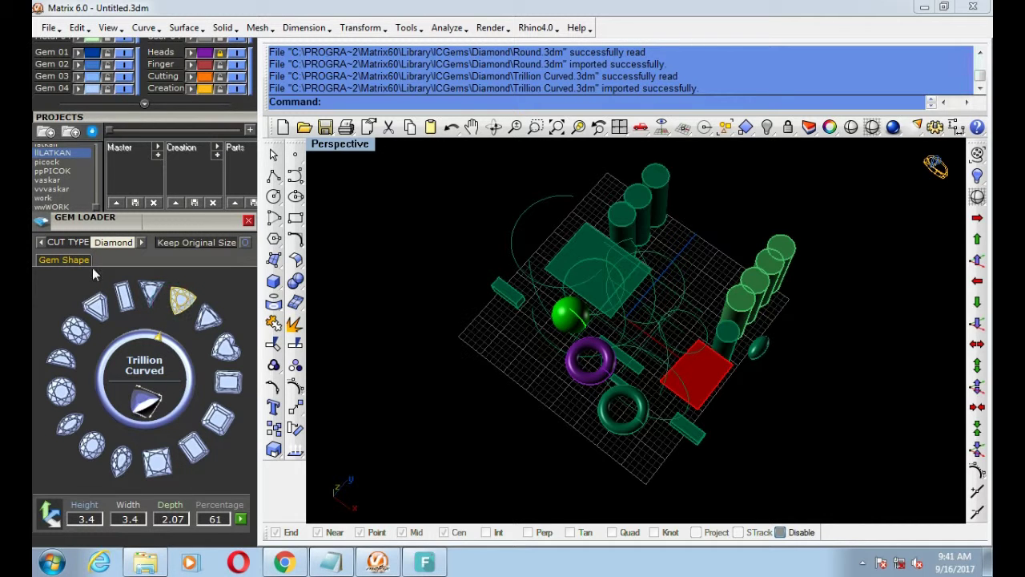
{"action": "left_click", "coordinate": [72, 259]}
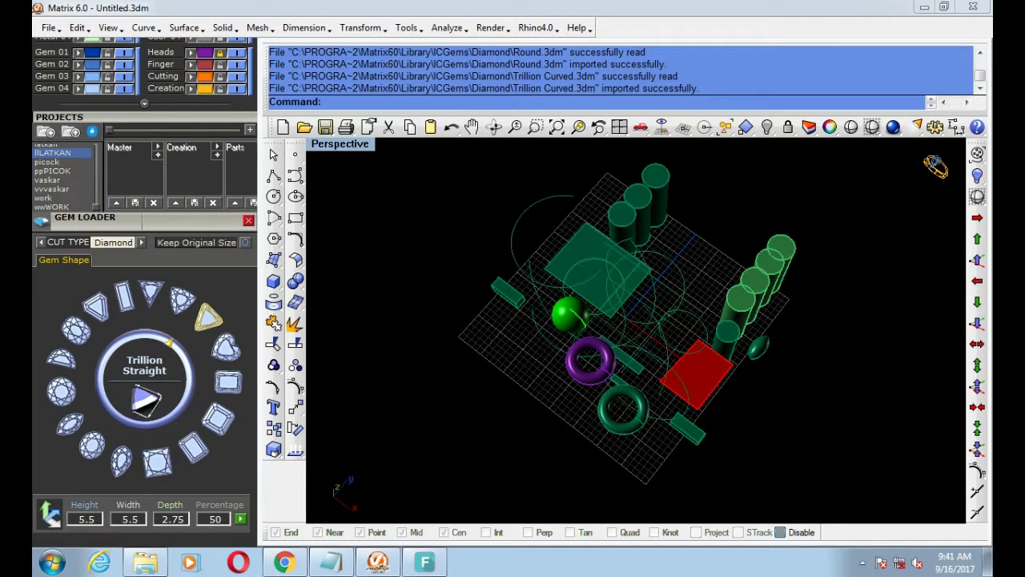
{"action": "scroll", "coordinate": [541, 293], "scroll_direction": "down", "scroll_amount": 2}
{"action": "scroll", "coordinate": [653, 284], "scroll_direction": "down", "scroll_amount": 2}
{"action": "scroll", "coordinate": [649, 269], "scroll_direction": "down", "scroll_amount": 1}
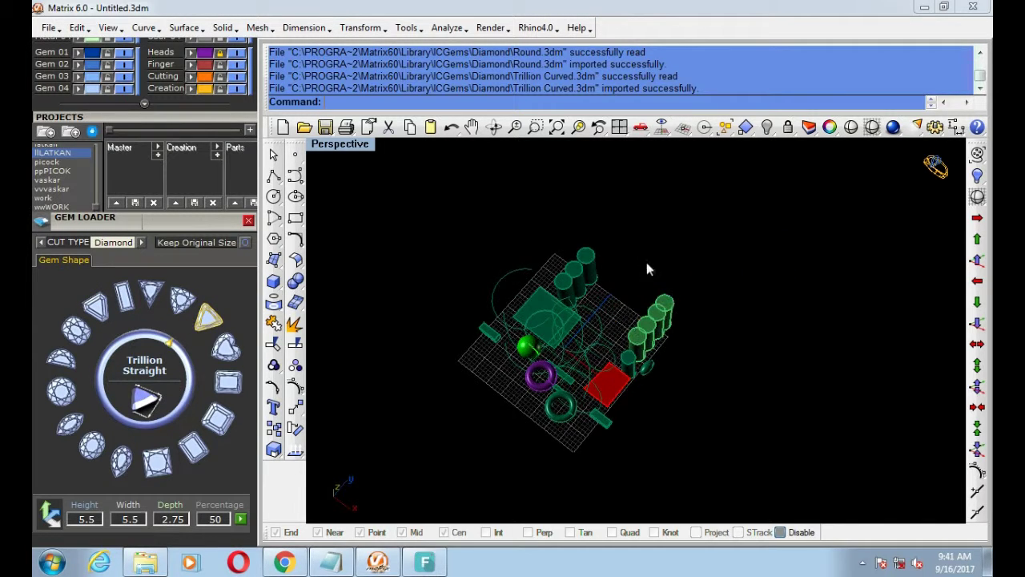